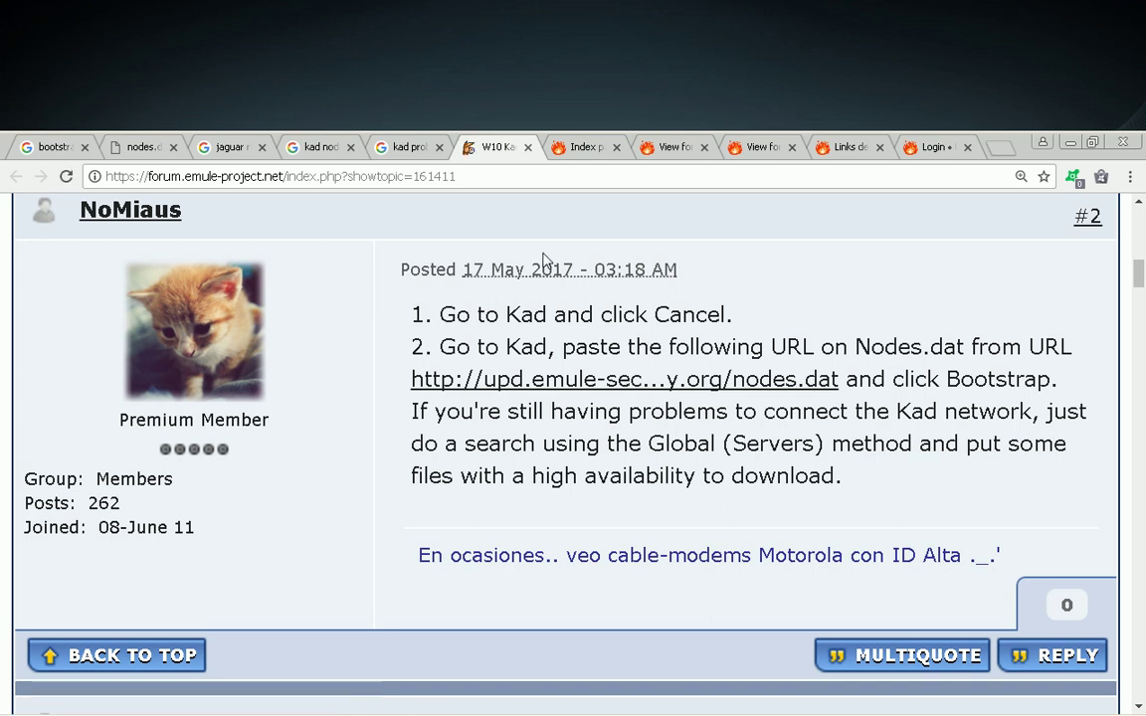
Review the Google results for "kad problems" and the W10 Kad Not Connecting thread on the eMule forum
click(544, 177)
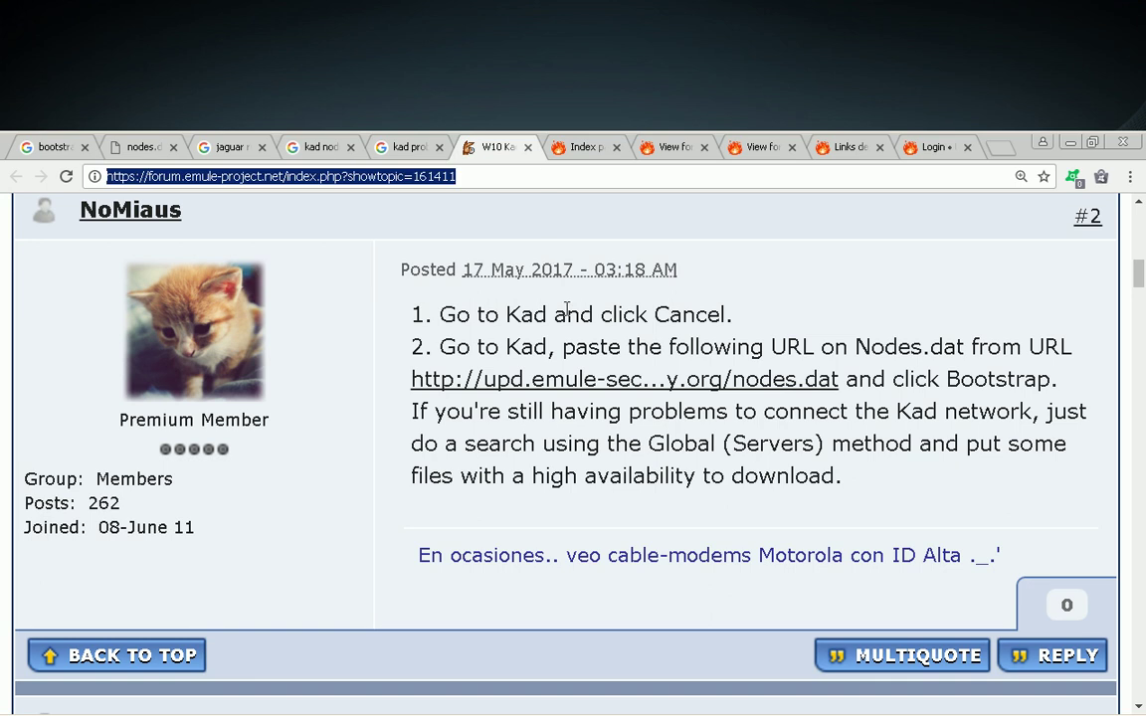
click(406, 149)
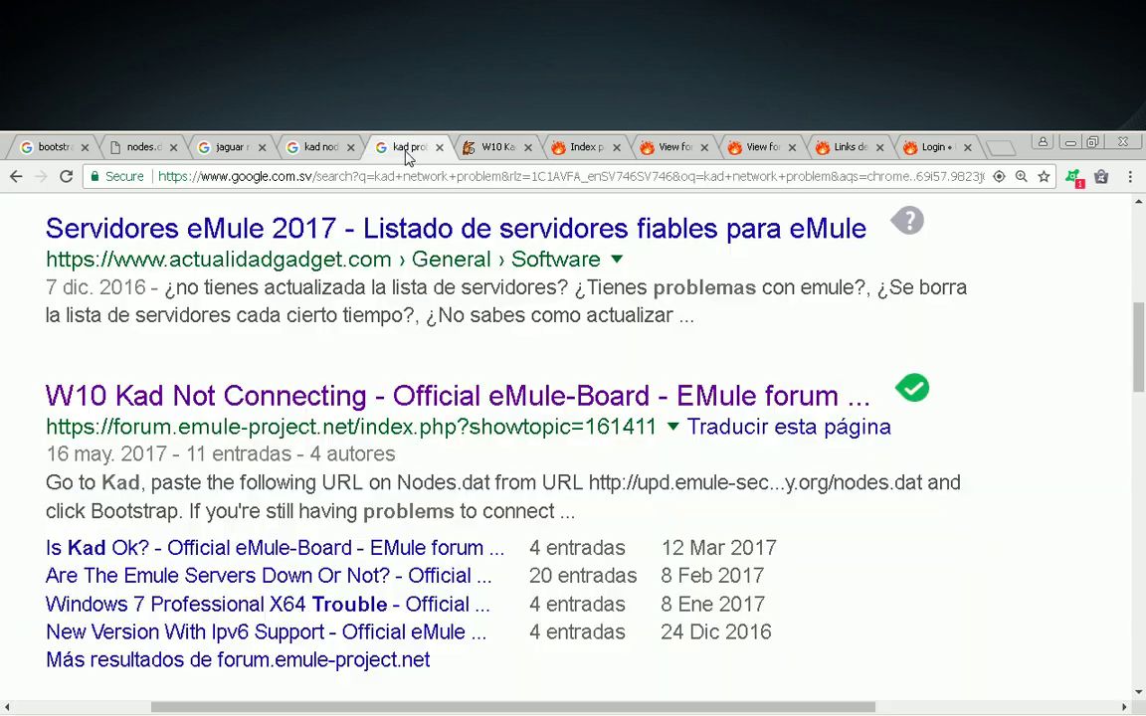
scroll(407, 227, up, 8)
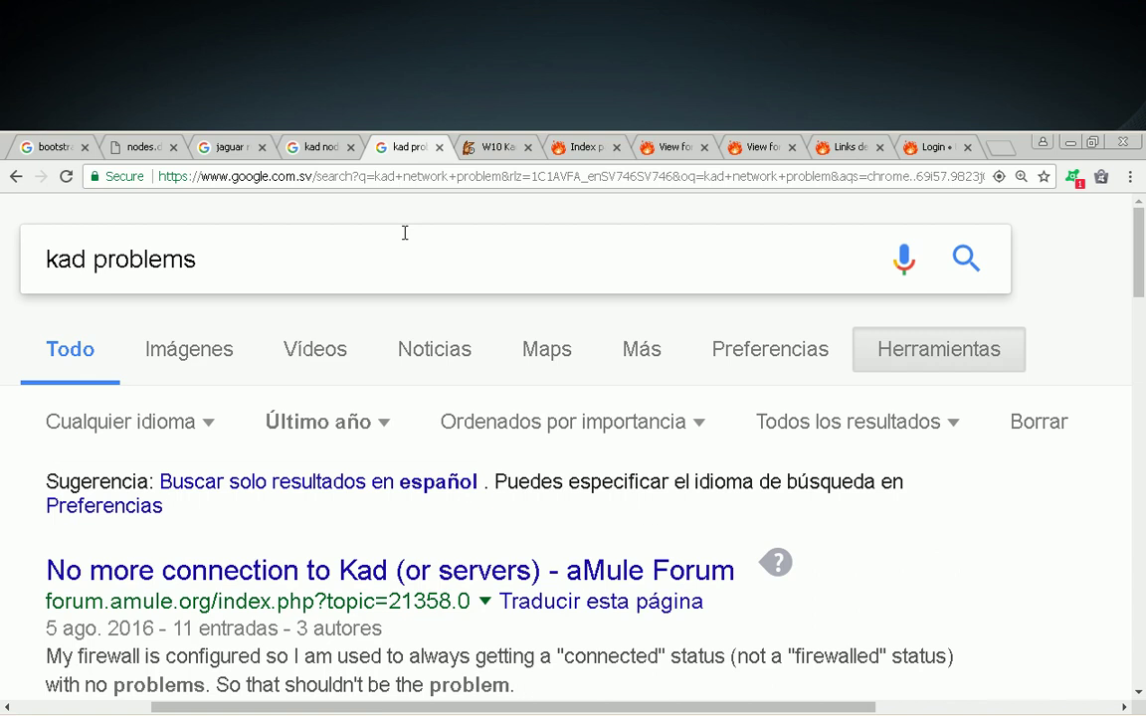
scroll(219, 276, down, 2)
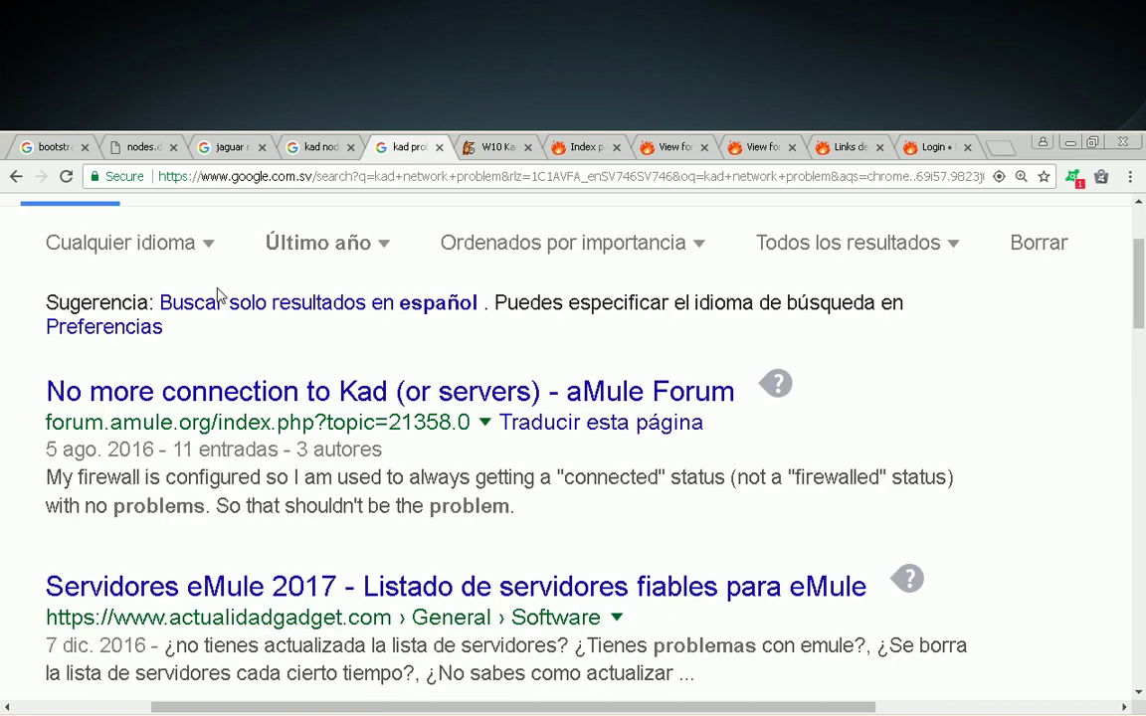
scroll(219, 296, down, 2)
scroll(219, 288, up, 4)
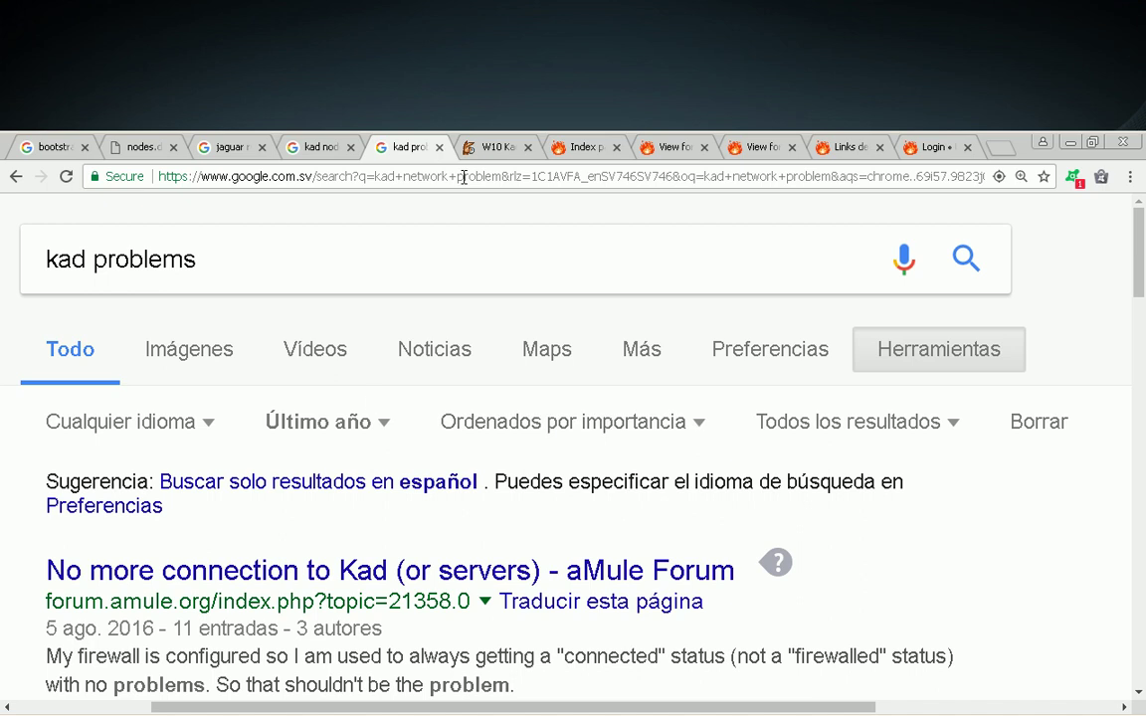
click(493, 148)
click(394, 151)
scroll(404, 318, down, 5)
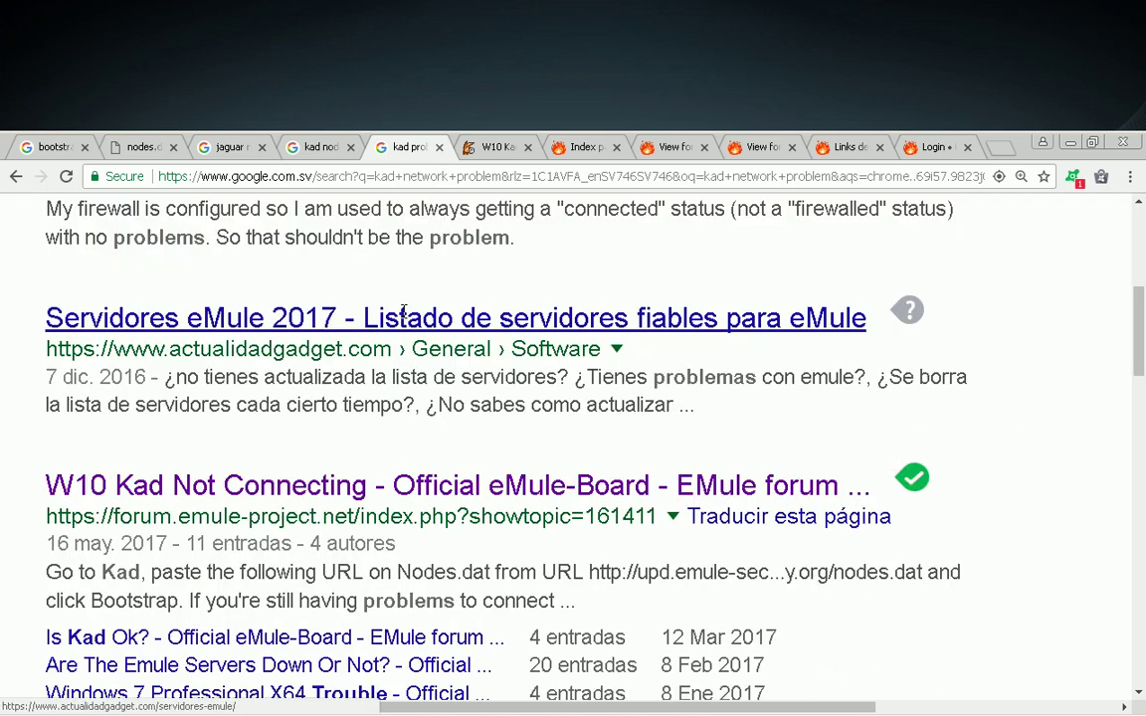
scroll(404, 313, down, 2)
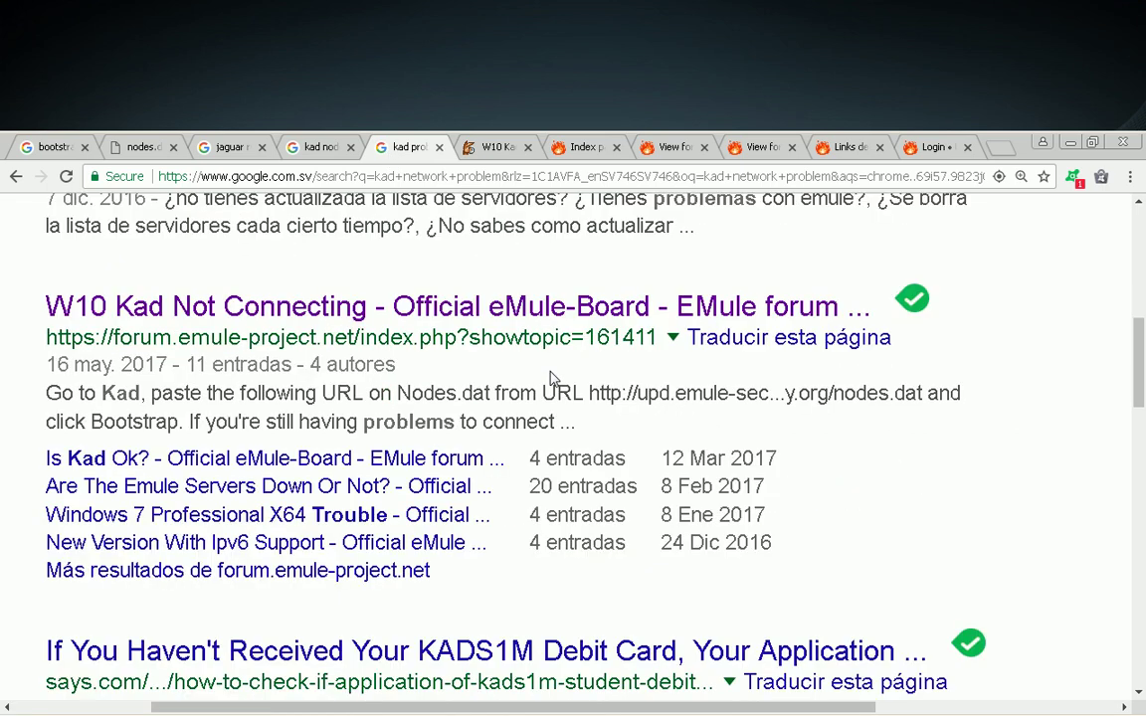
Copy the address of the nodes.dat link in reply #2 of the W10 Kad Not Connecting thread
click(488, 149)
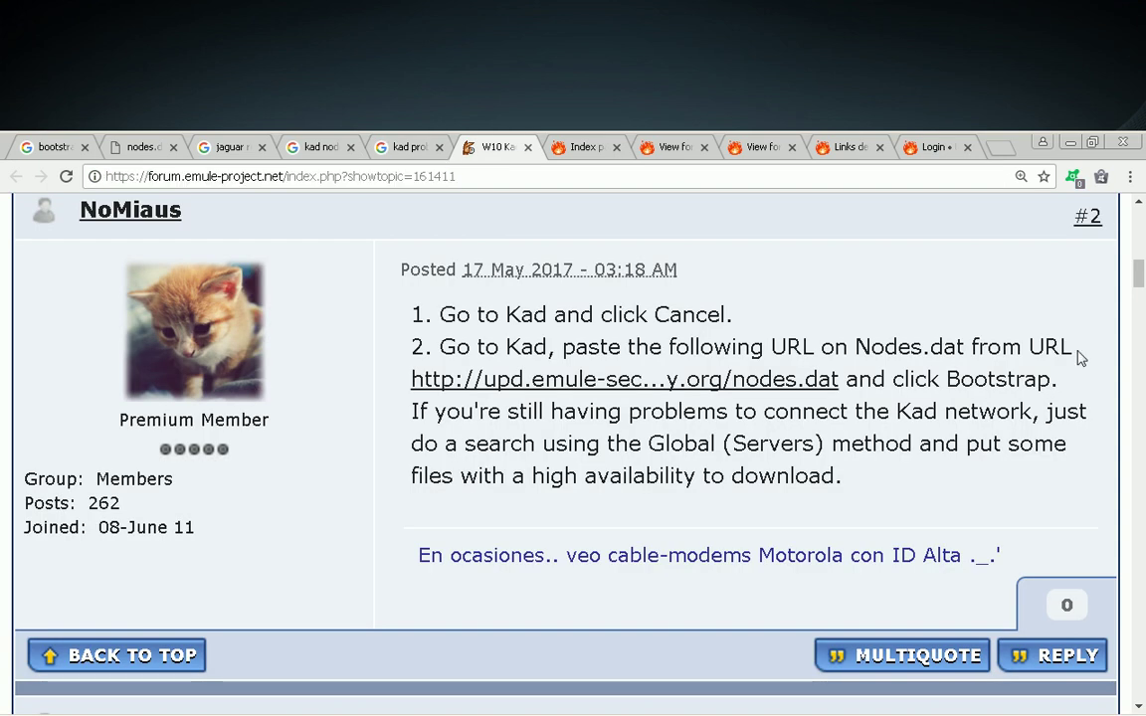
right_click(528, 385)
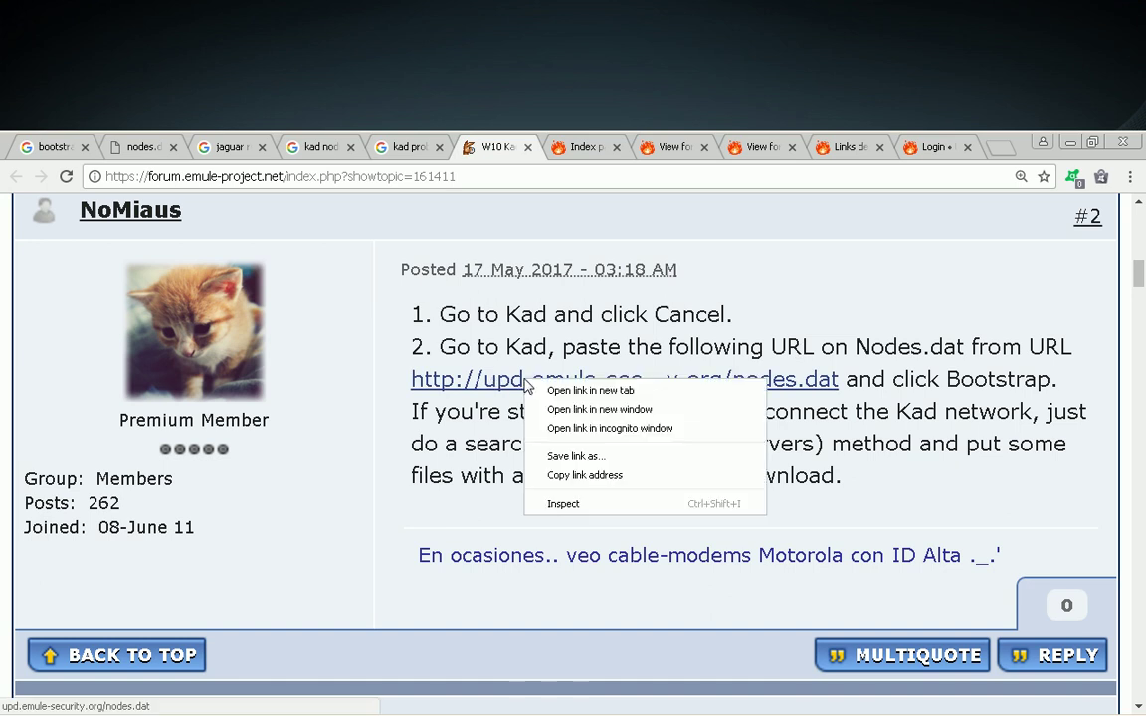
click(607, 476)
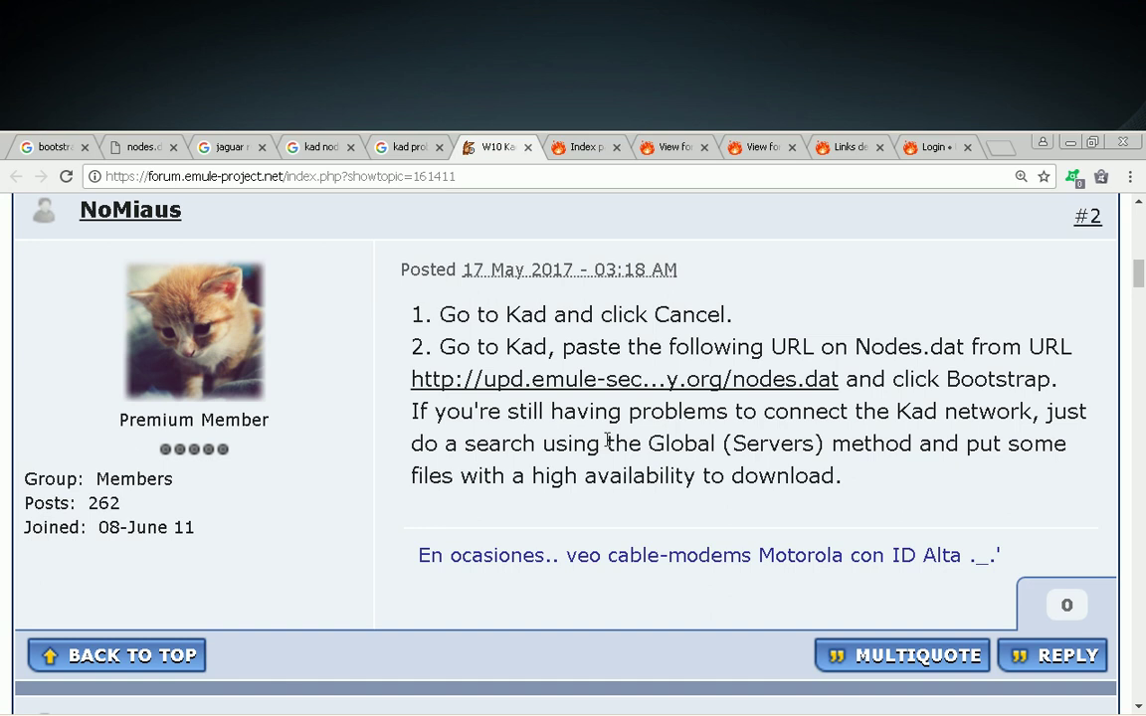
key(alt+Tab)
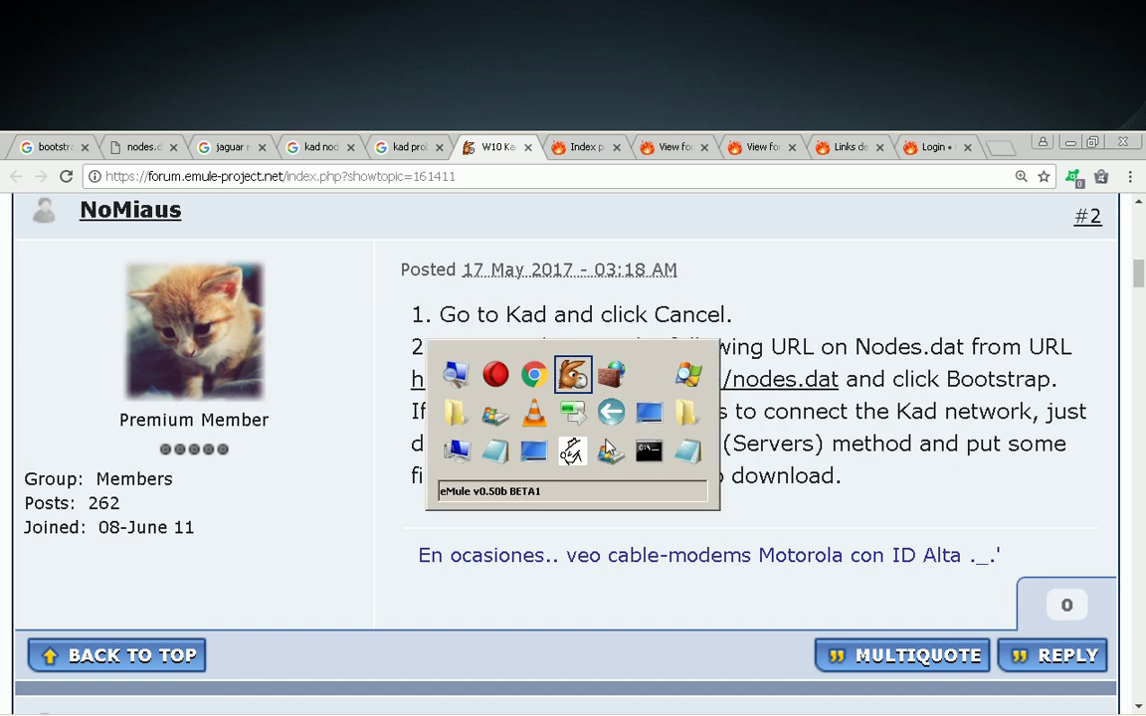
key(alt+Tab)
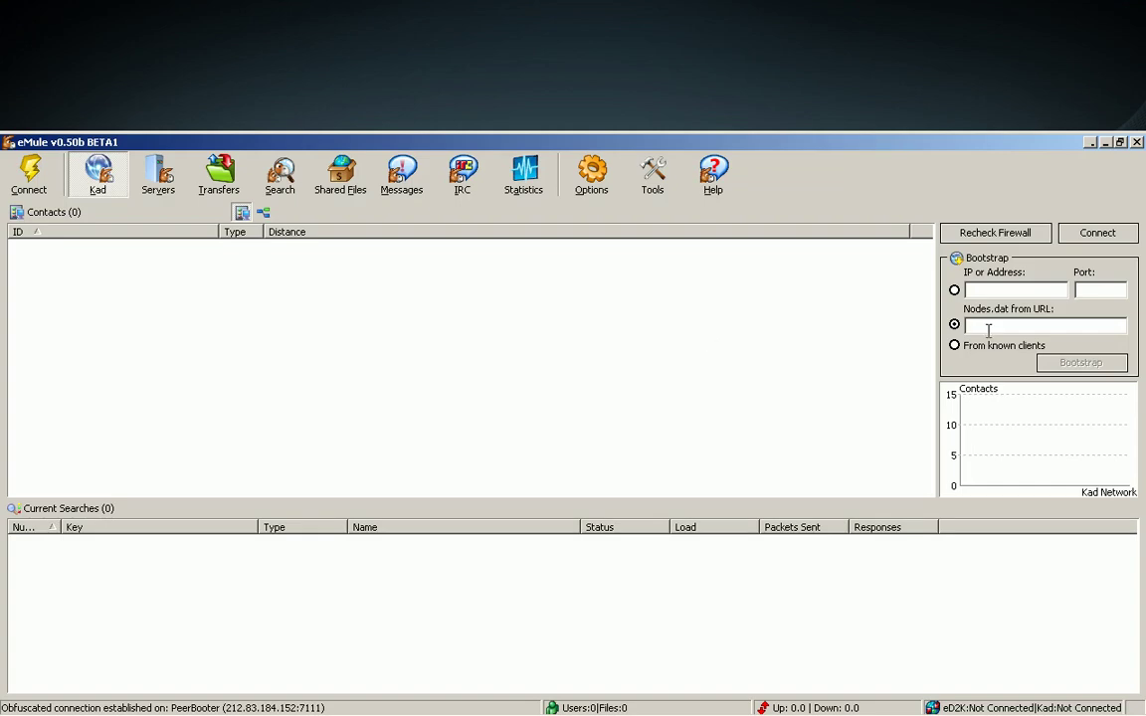
click(1003, 328)
key(ctrl+v)
key(Home)
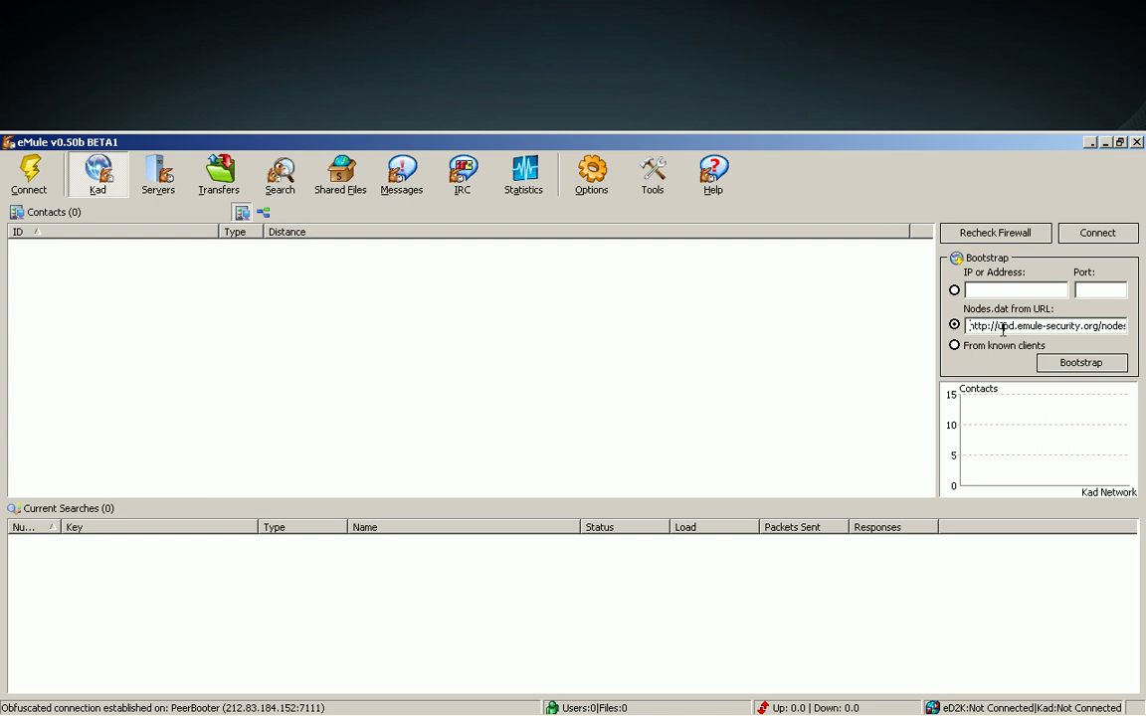
click(1071, 365)
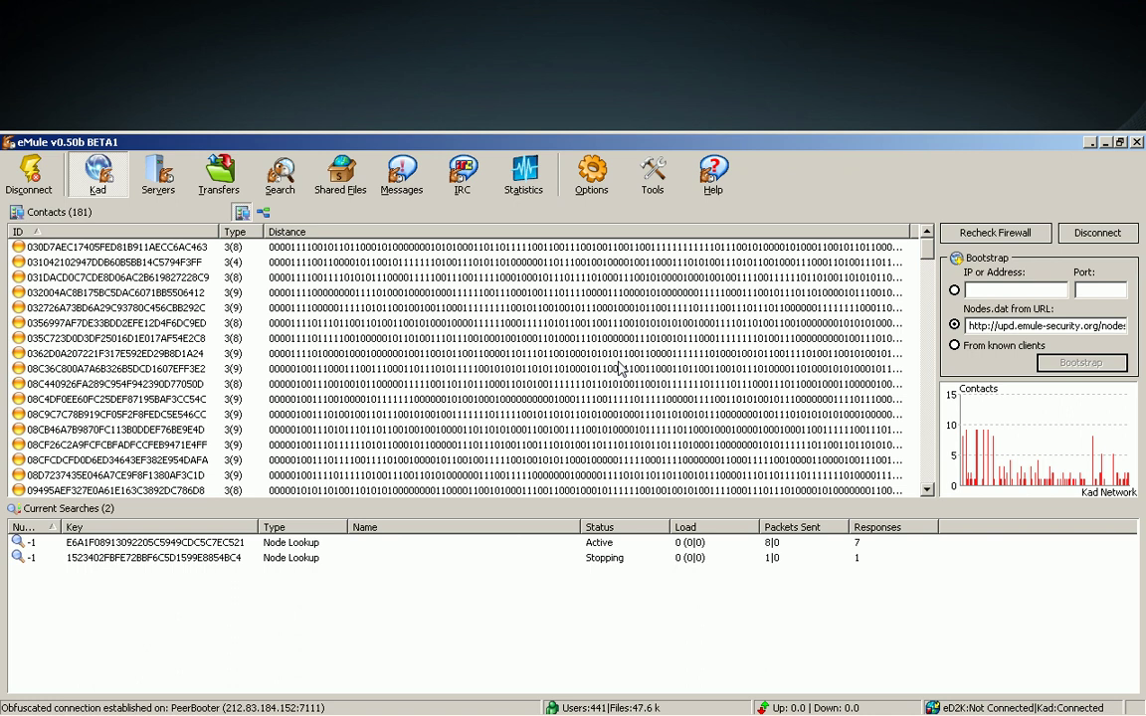
Switch to Chrome and copy the server.met link address from the Archefire forum post with the SERVER.MET and NODES.DAT links
key(alt+Tab)
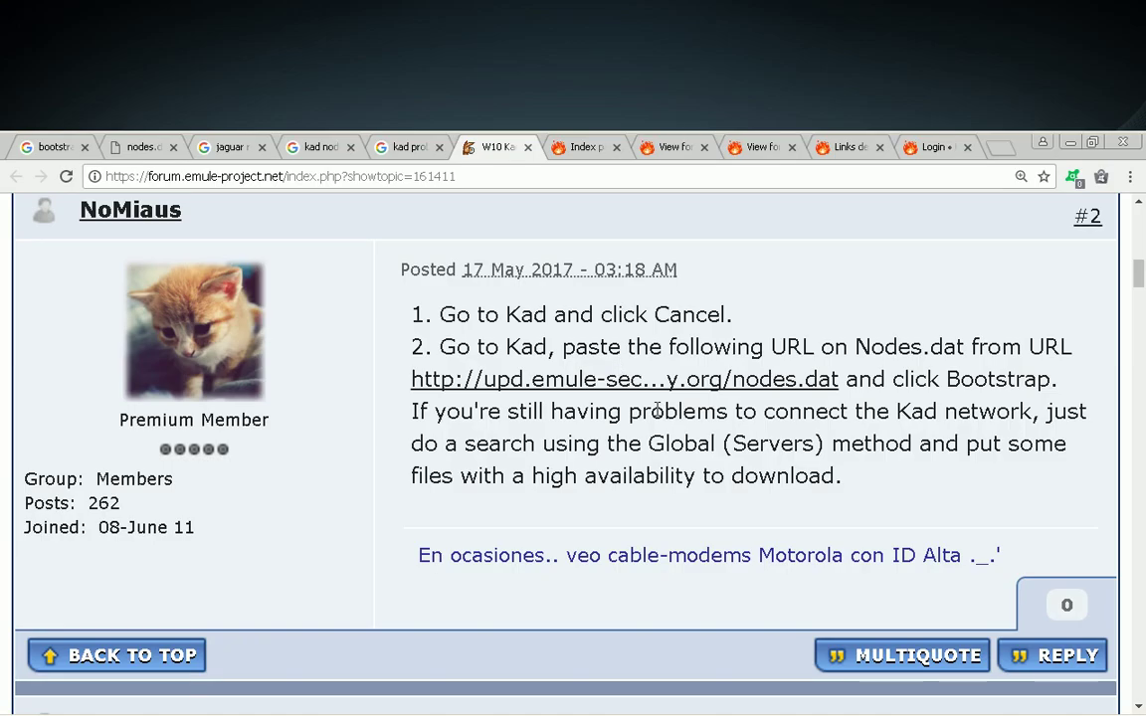
click(843, 147)
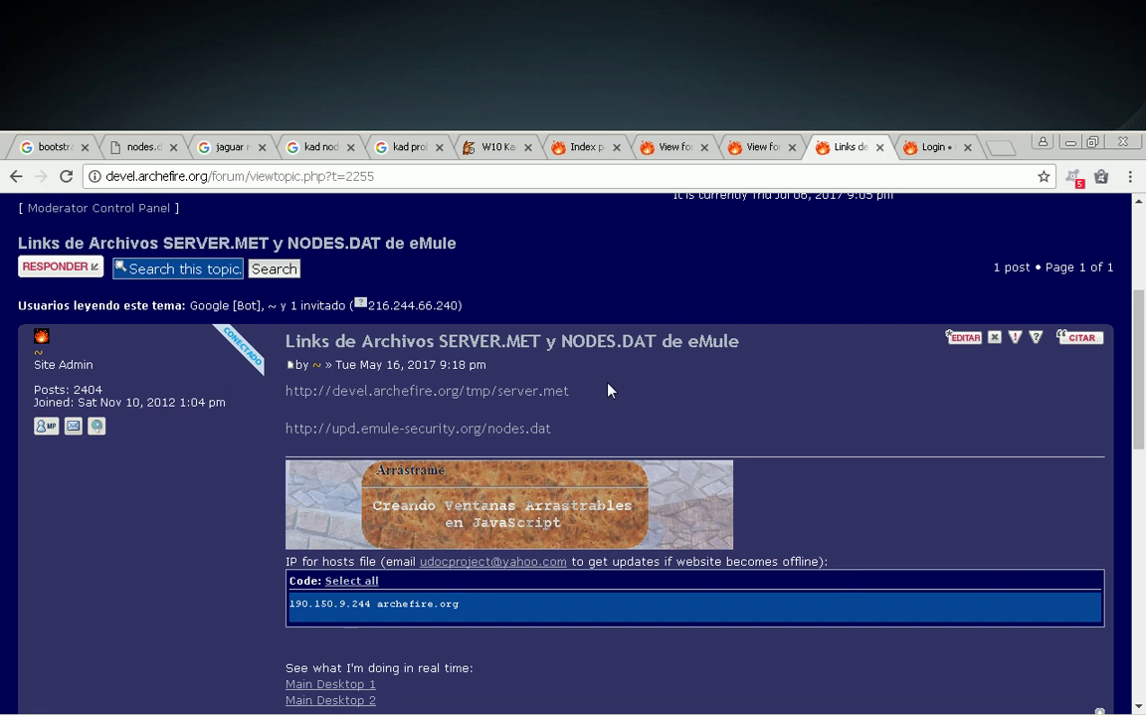
right_click(459, 391)
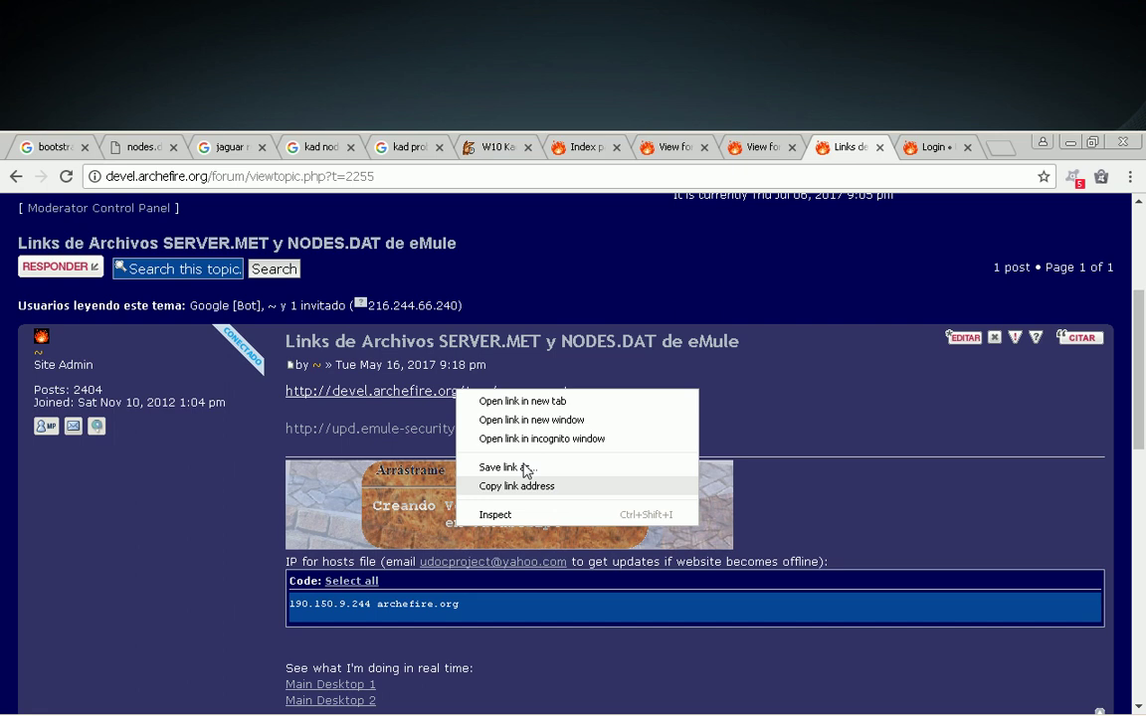
click(526, 486)
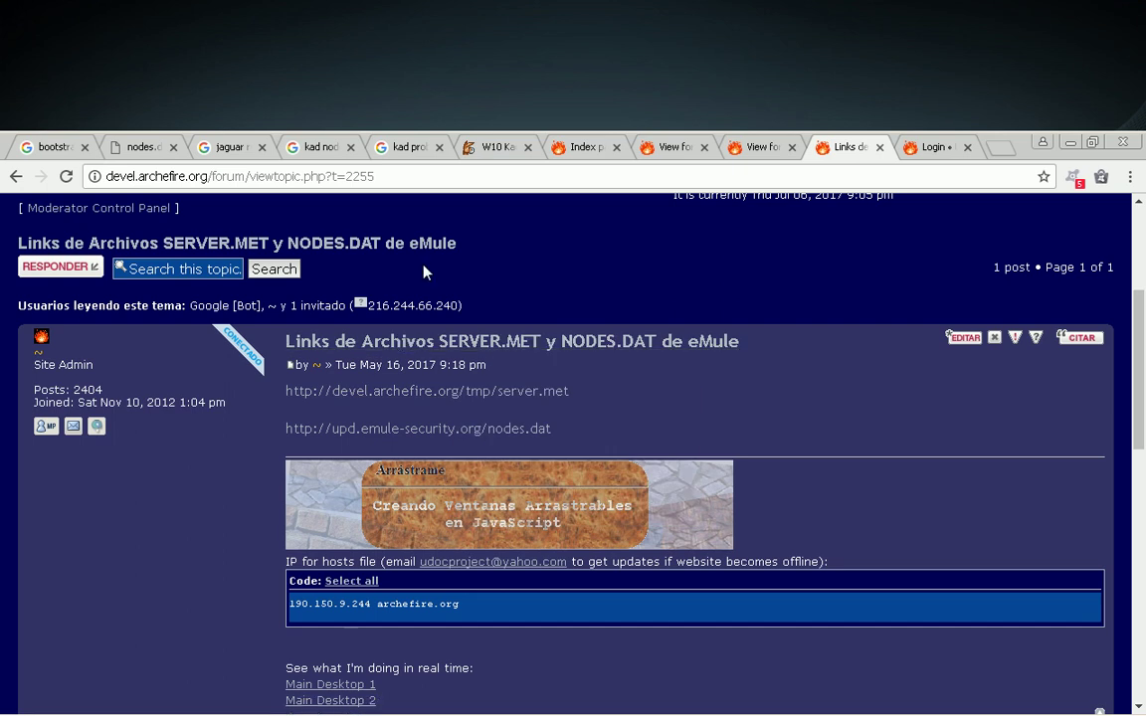
click(425, 176)
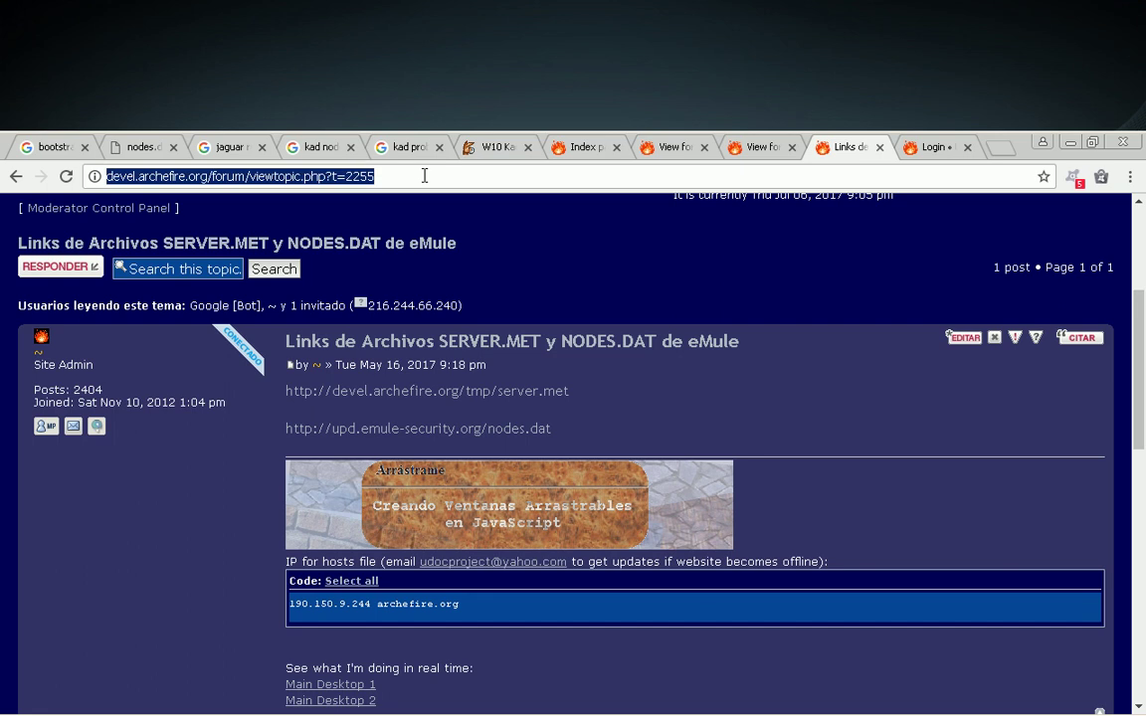
Switch back to eMule and inspect the full nodes.dat URL in the Kad bootstrap settings
key(alt+Tab)
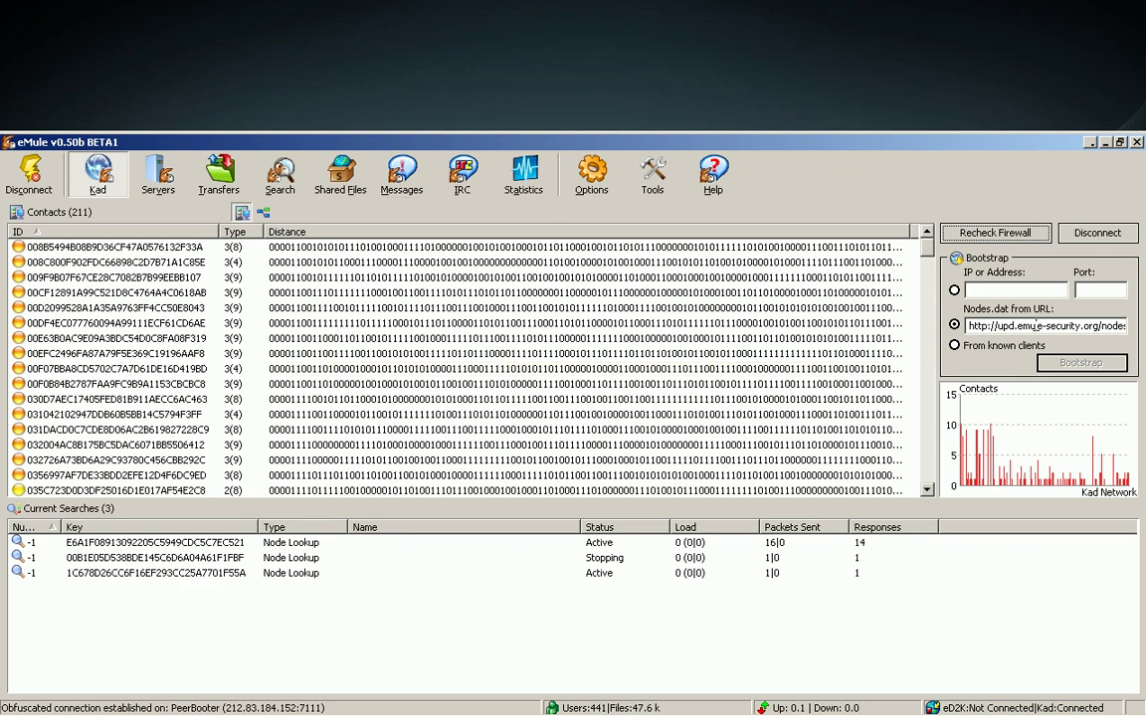
click(1037, 325)
key(End)
key(Home)
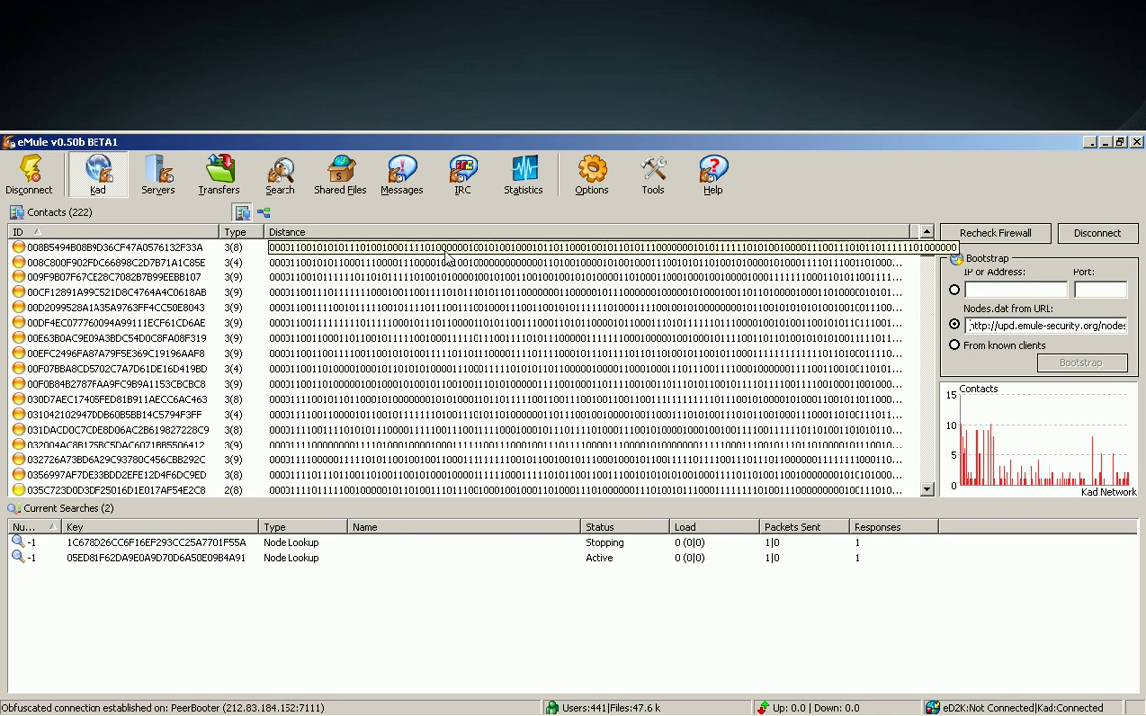
click(158, 177)
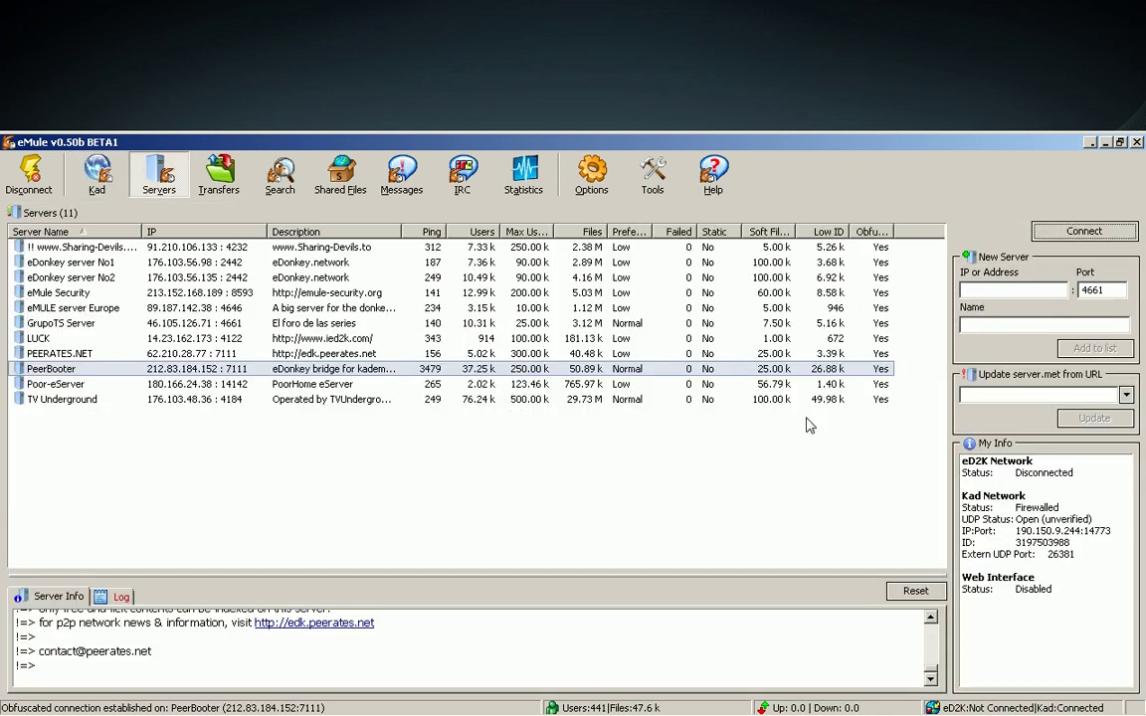
right_click(1028, 393)
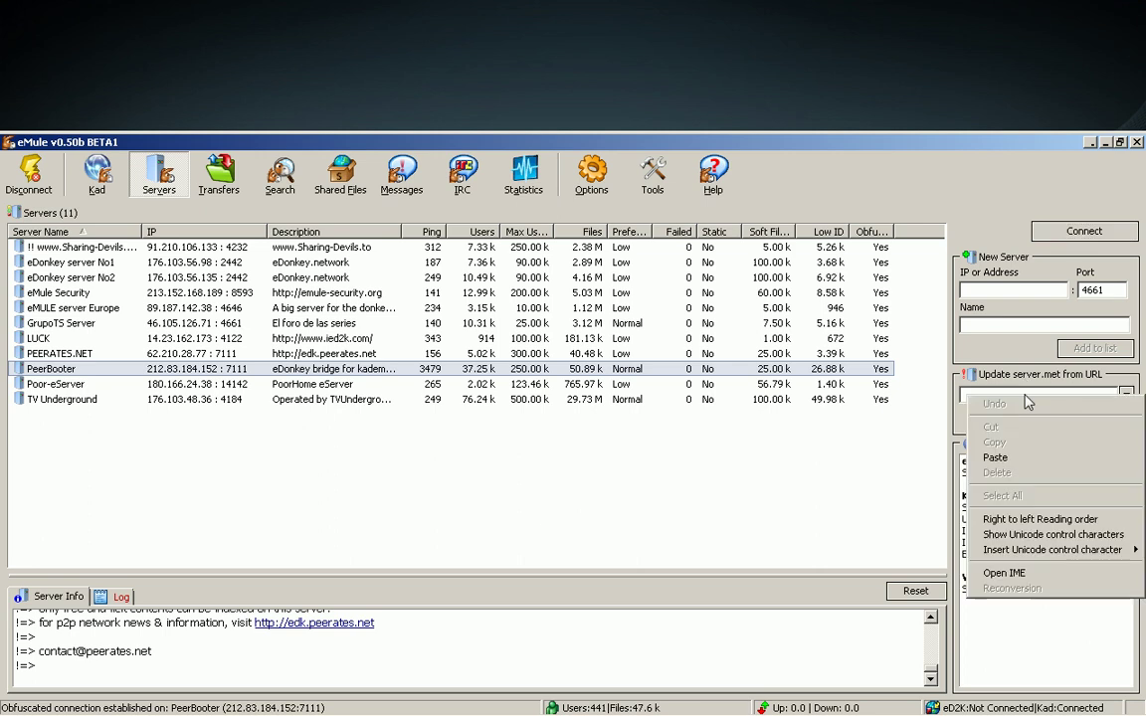
click(1060, 464)
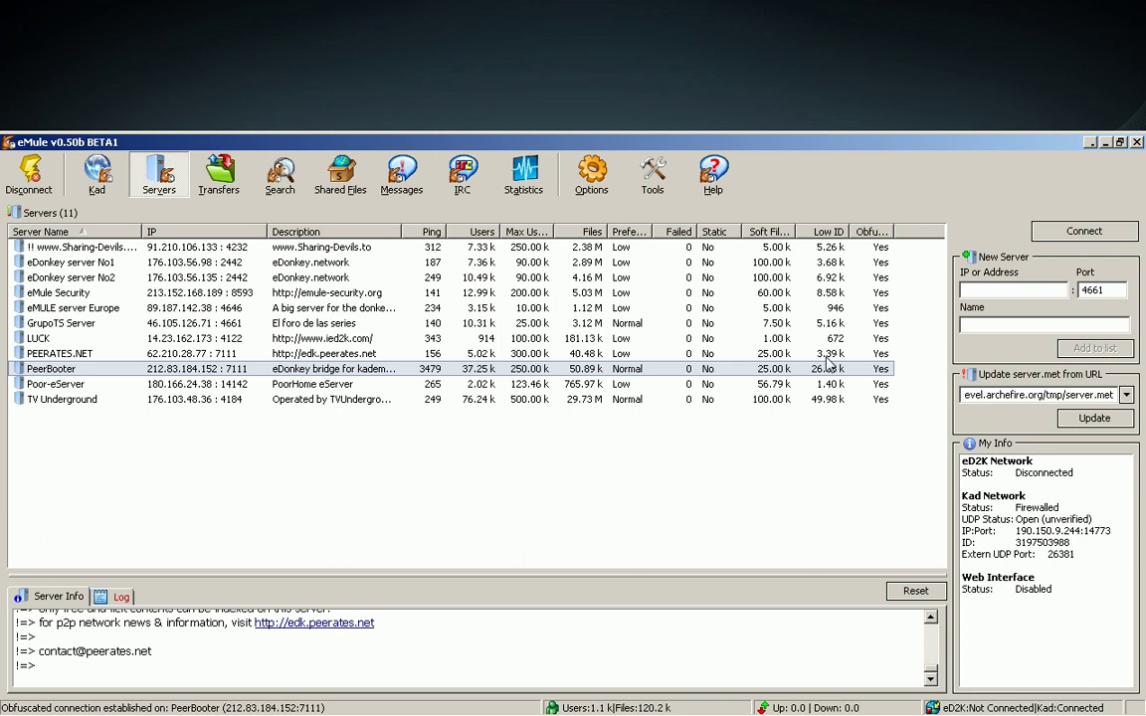
click(345, 368)
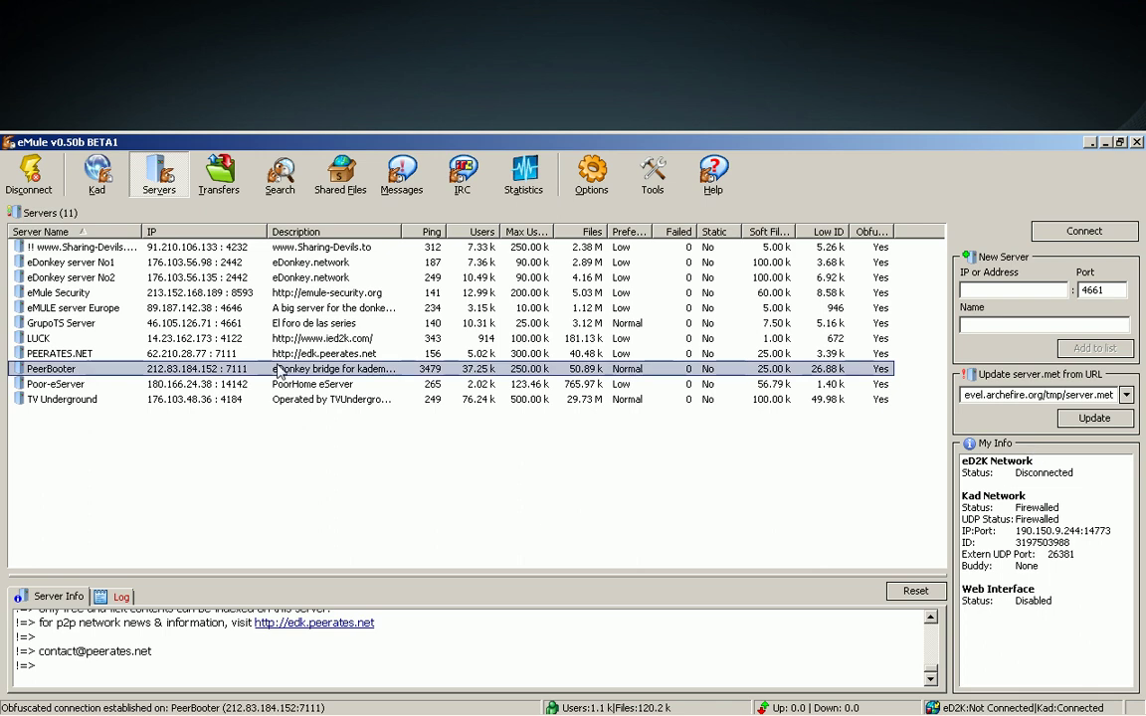
double_click(267, 370)
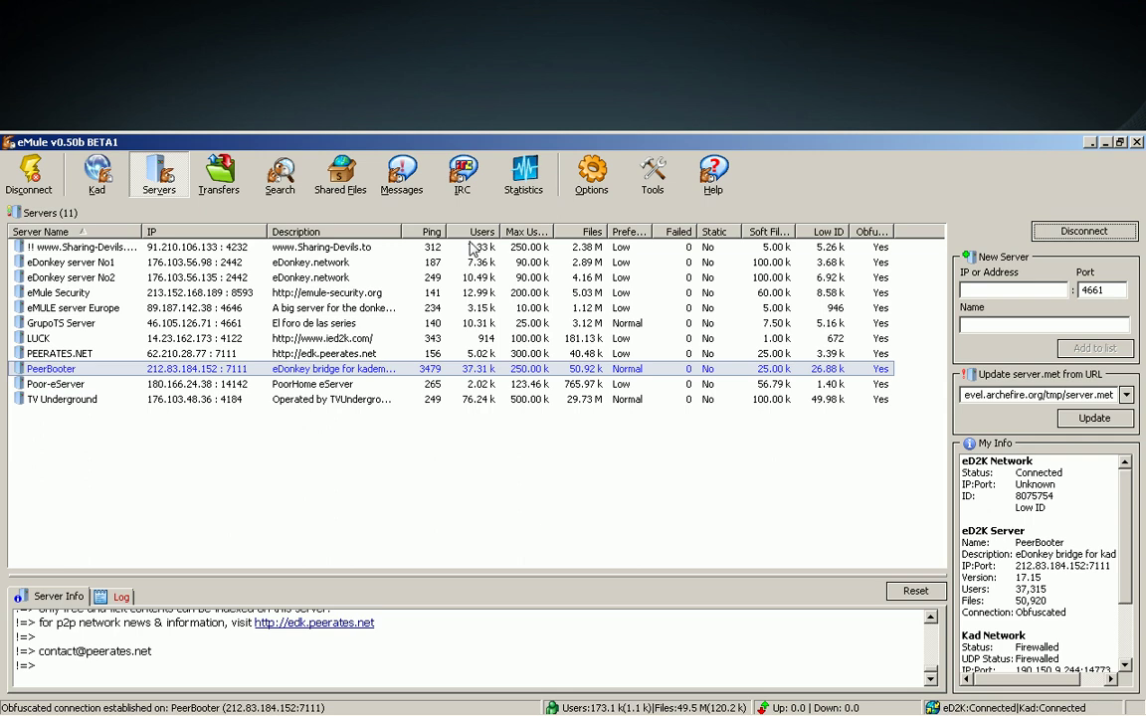
click(283, 177)
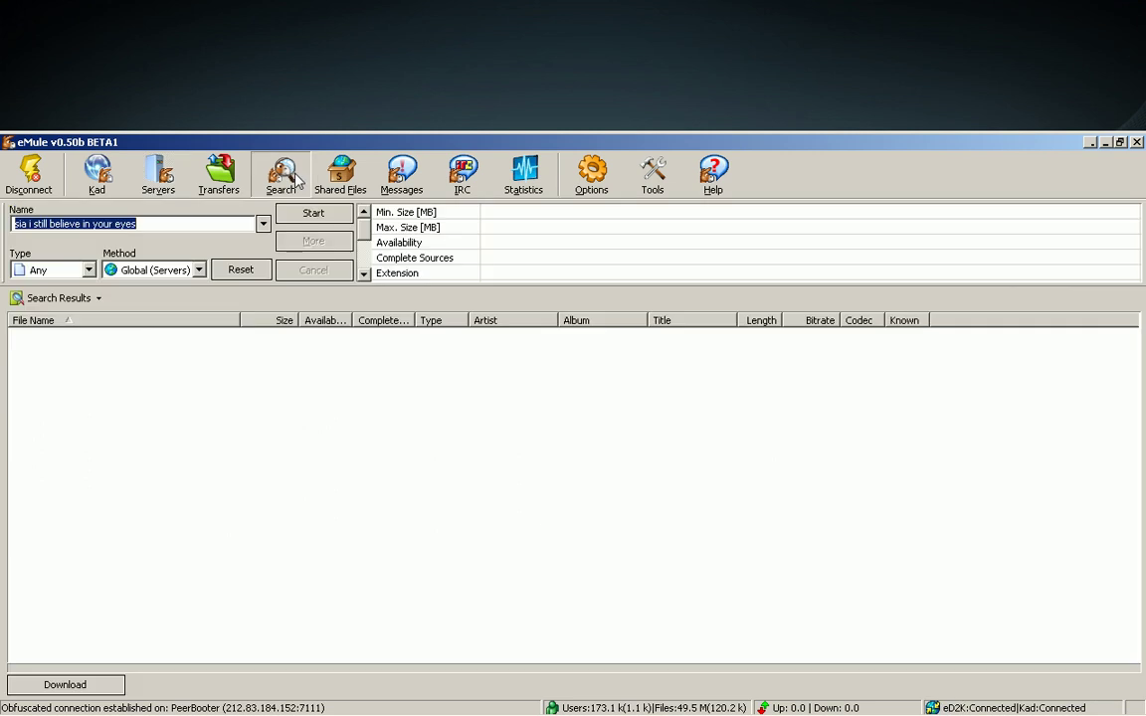
click(343, 177)
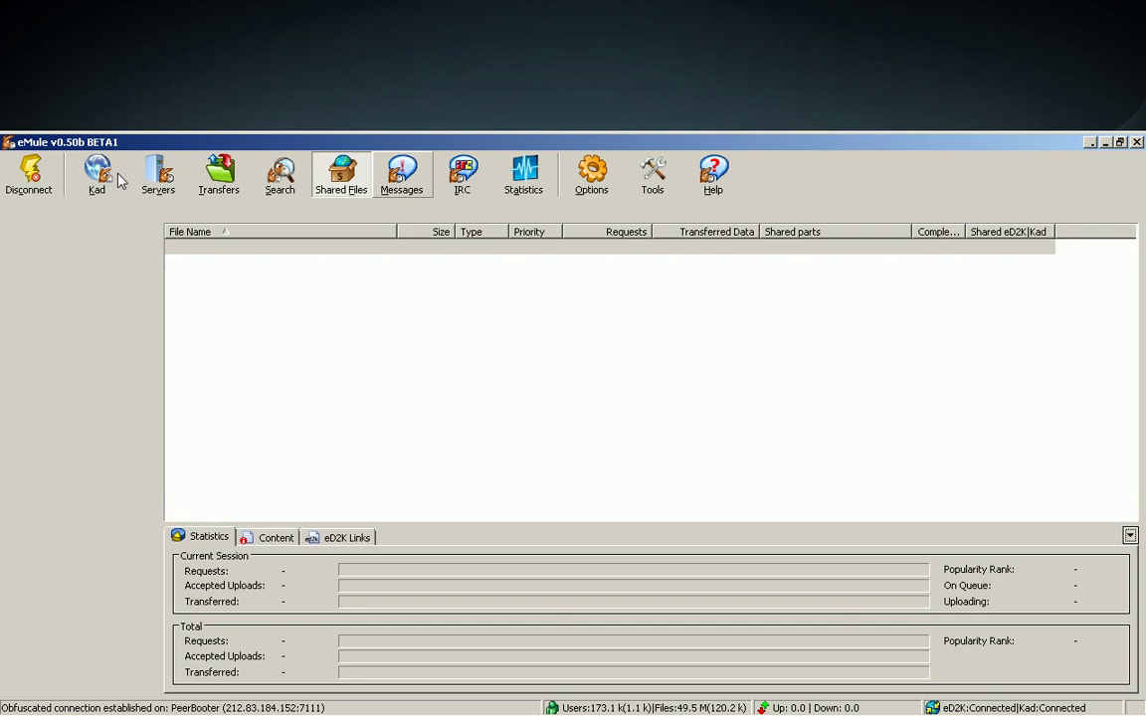
Enable the online signature and toggle Prevent Standby mode in eMule's general options, applying the changes
click(588, 179)
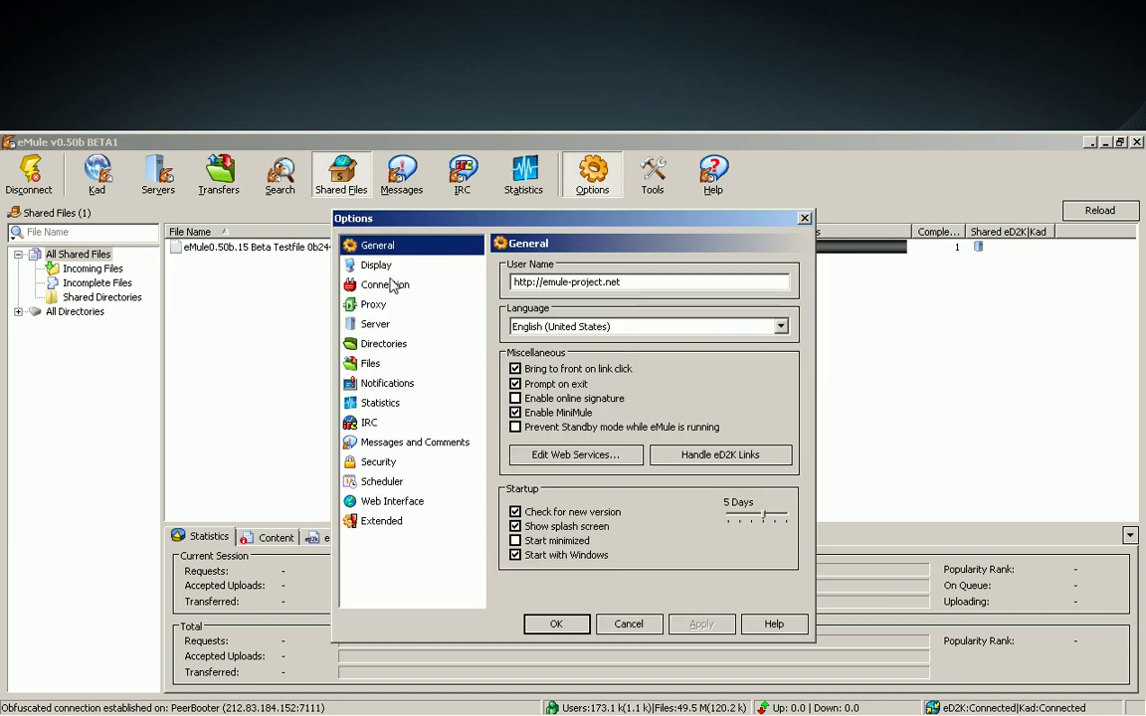
click(557, 398)
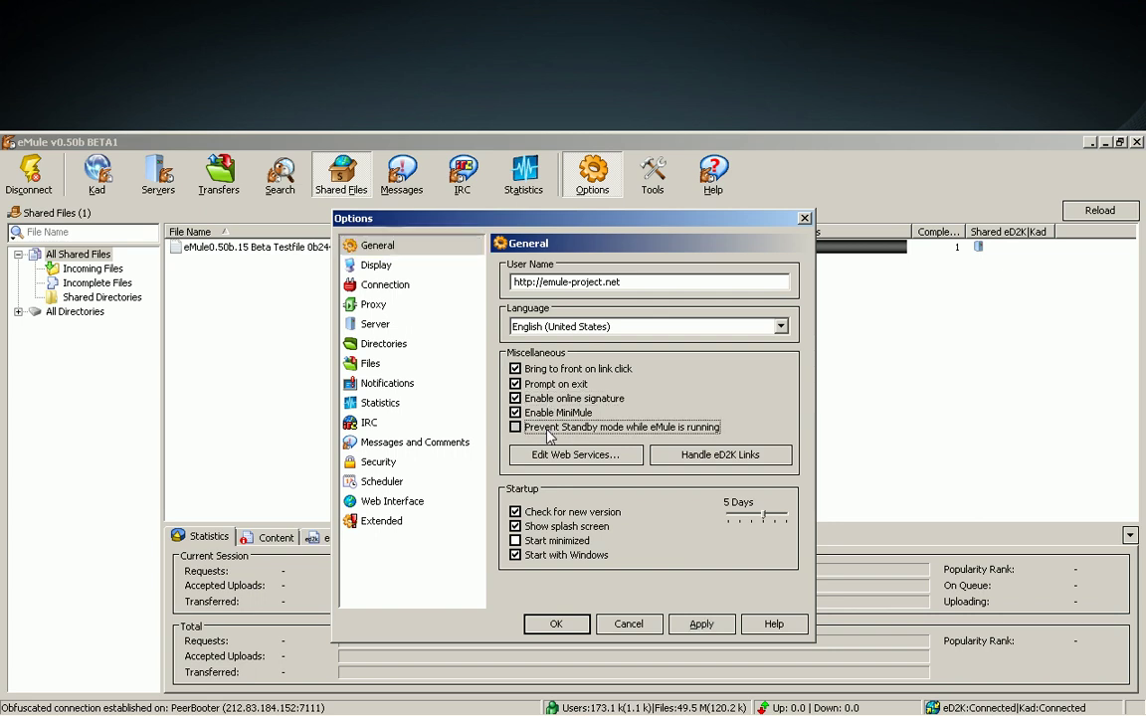
click(547, 430)
click(378, 284)
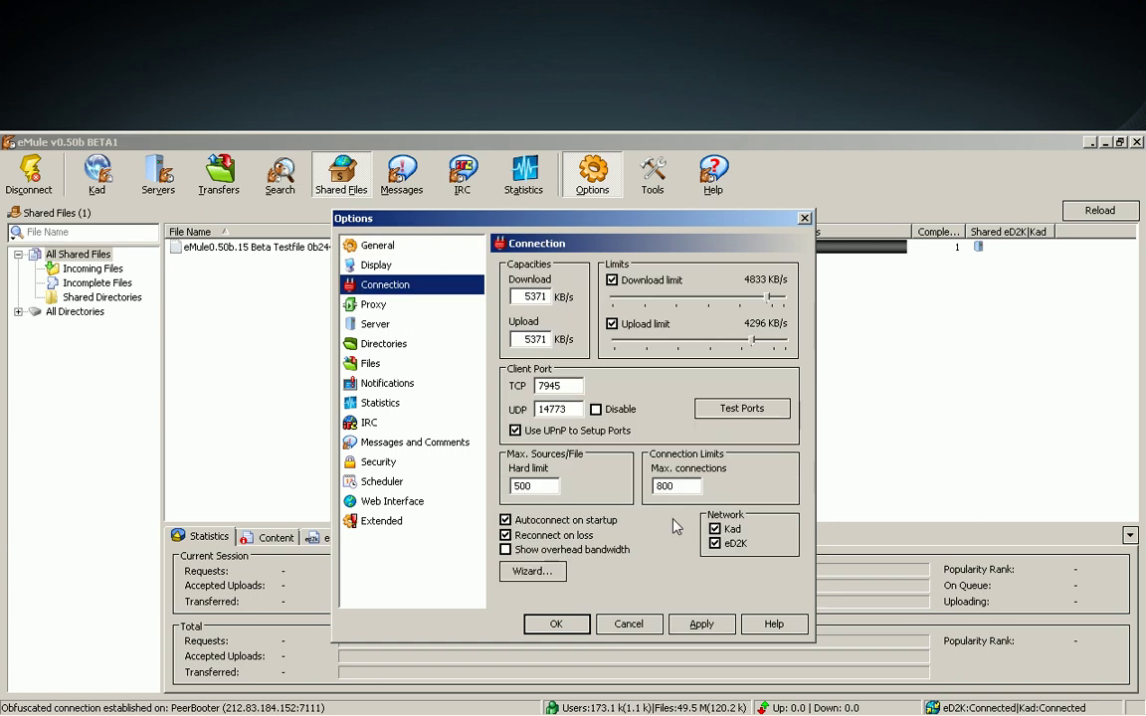
click(698, 627)
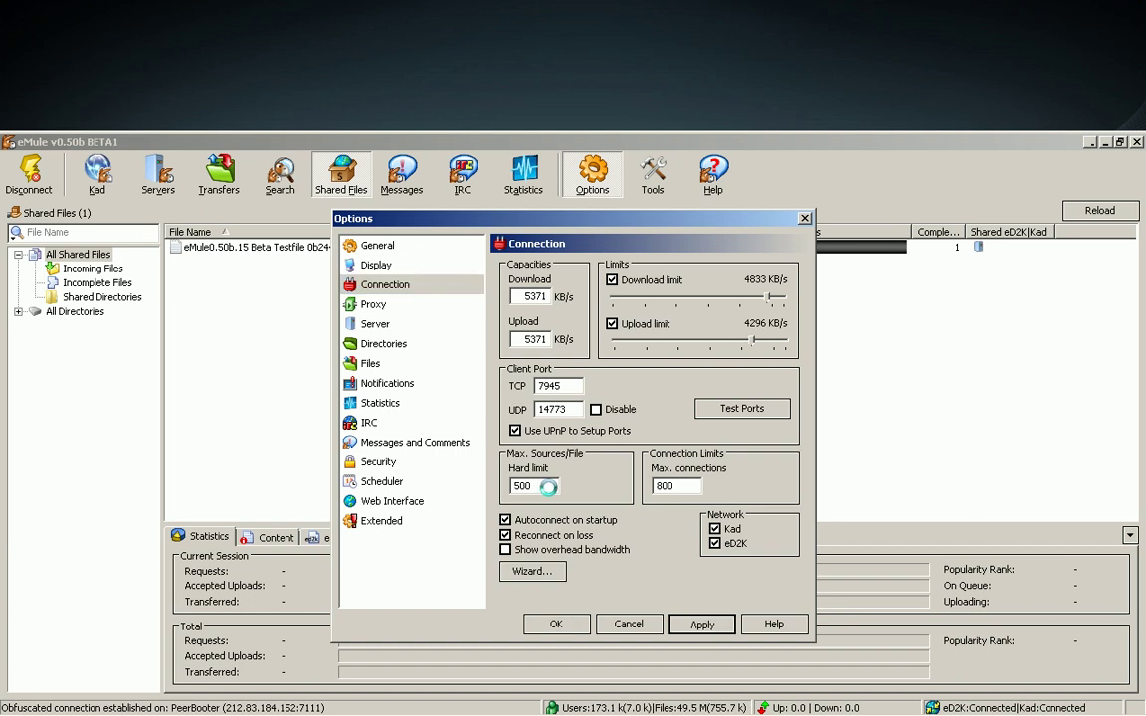
Enable Show overhead bandwidth in the connection options and apply the change
click(560, 551)
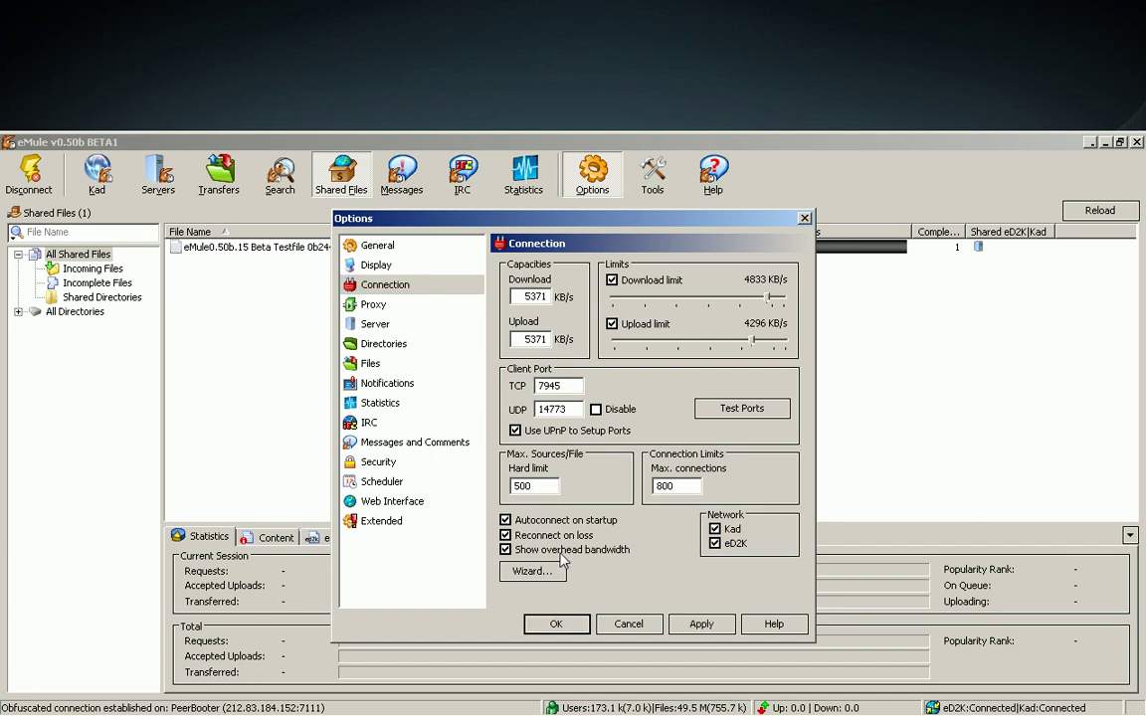
click(708, 623)
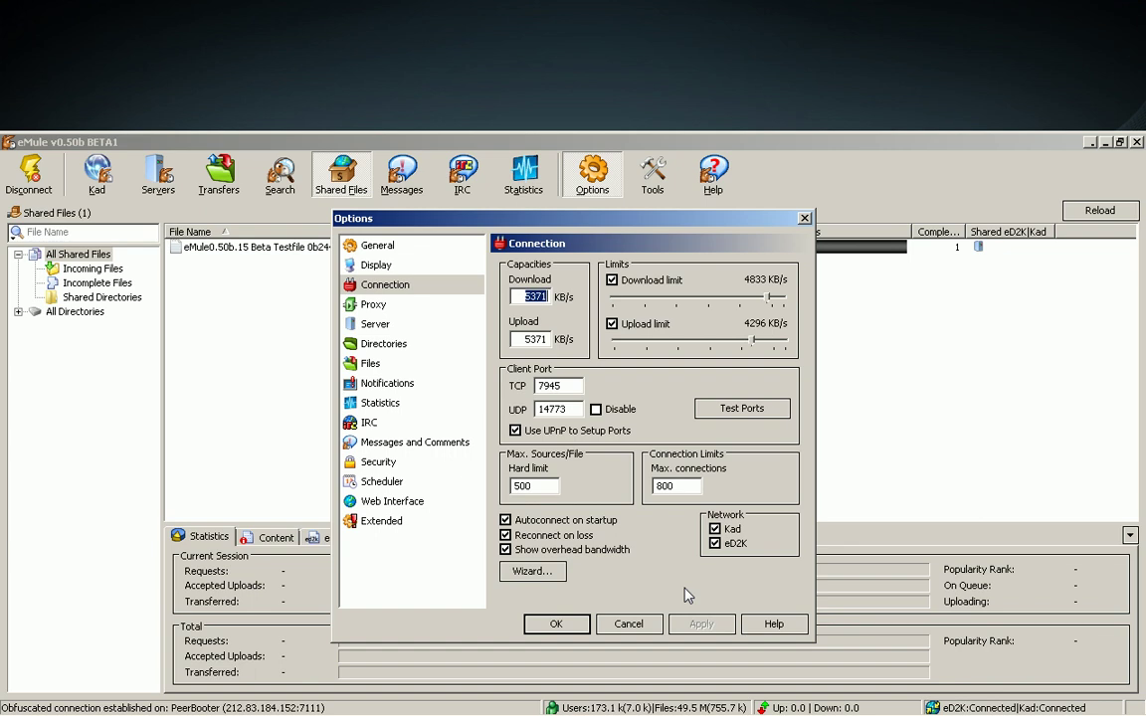
Highlight eMule's TCP client port, and search for and open Windows Firewall with Advanced Security in a maximized window
click(572, 386)
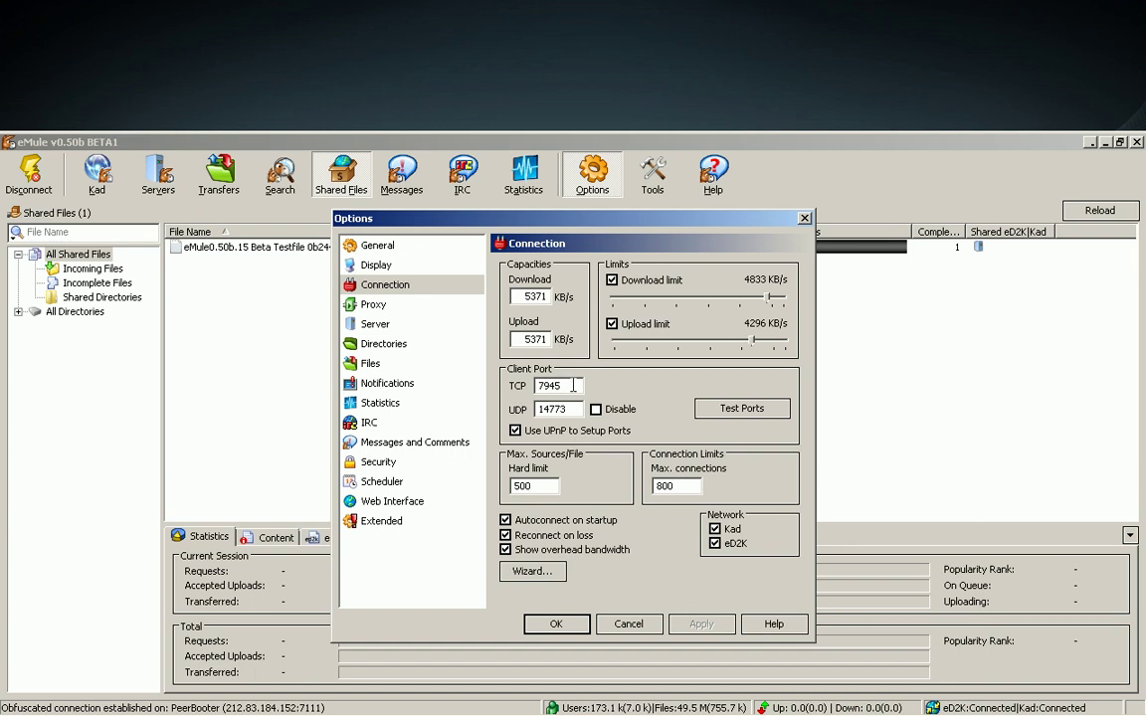
double_click(571, 386)
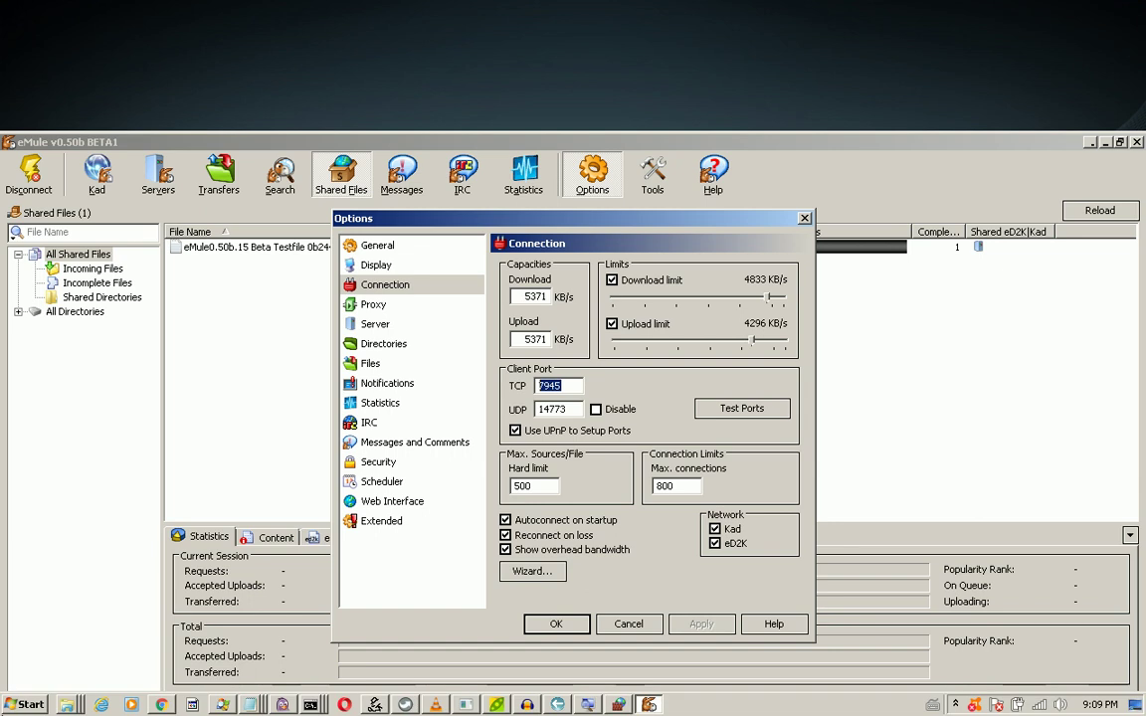
click(27, 705)
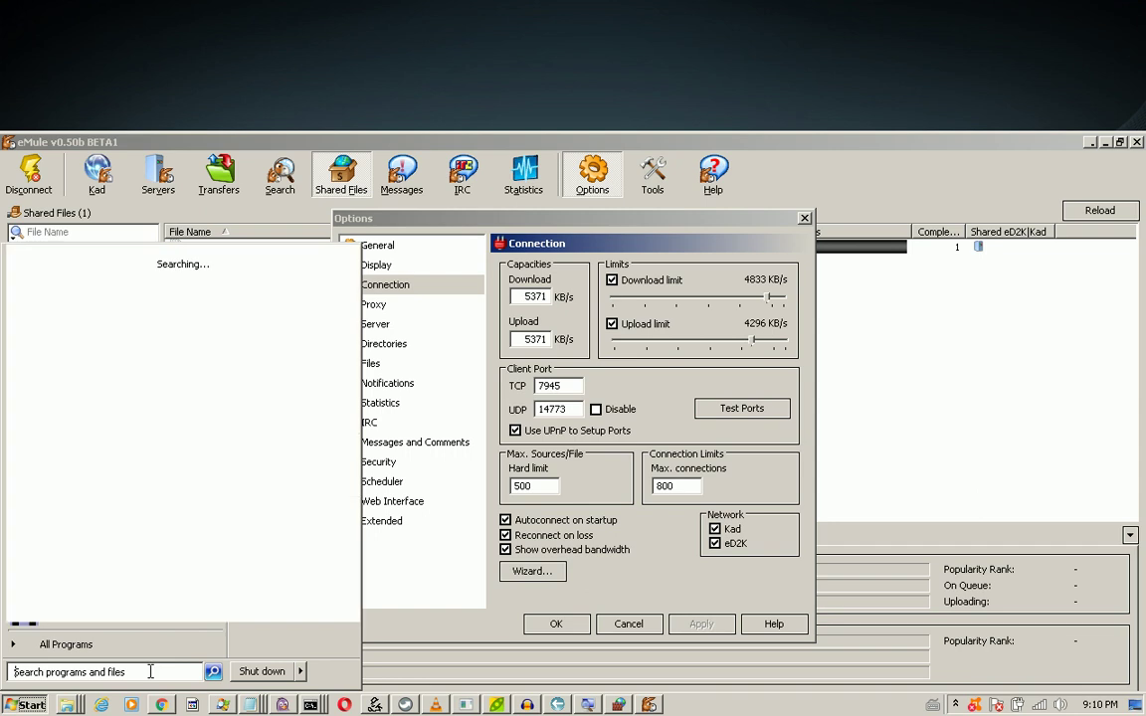
text(fire)
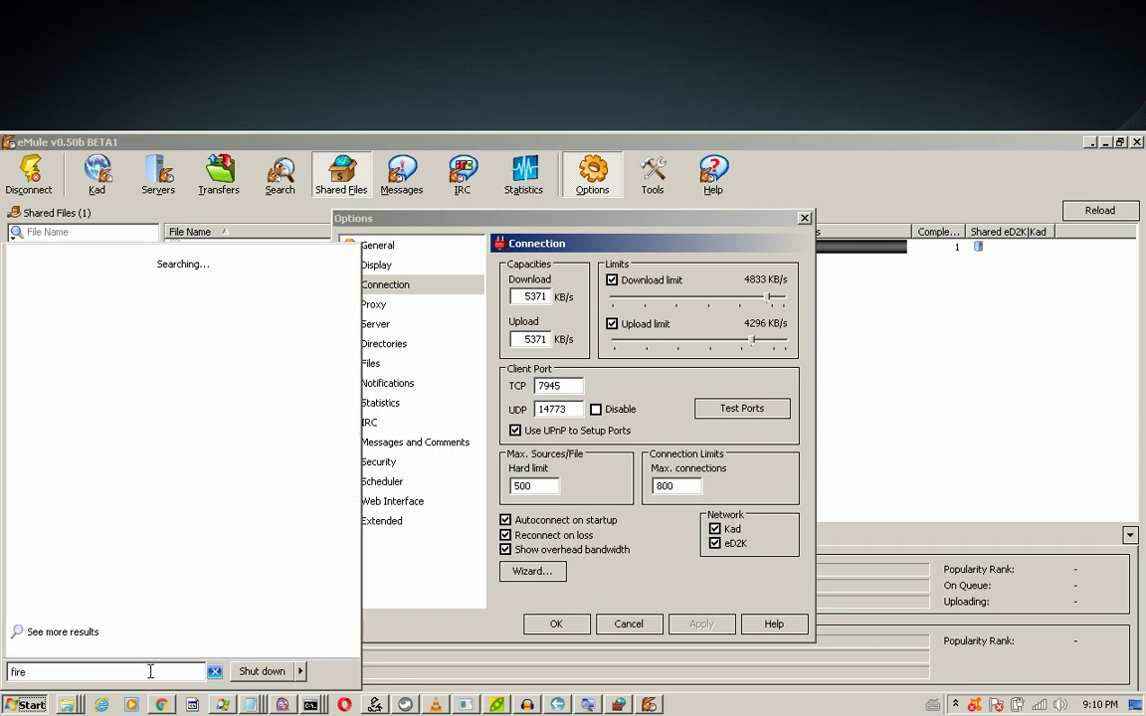
text(wall)
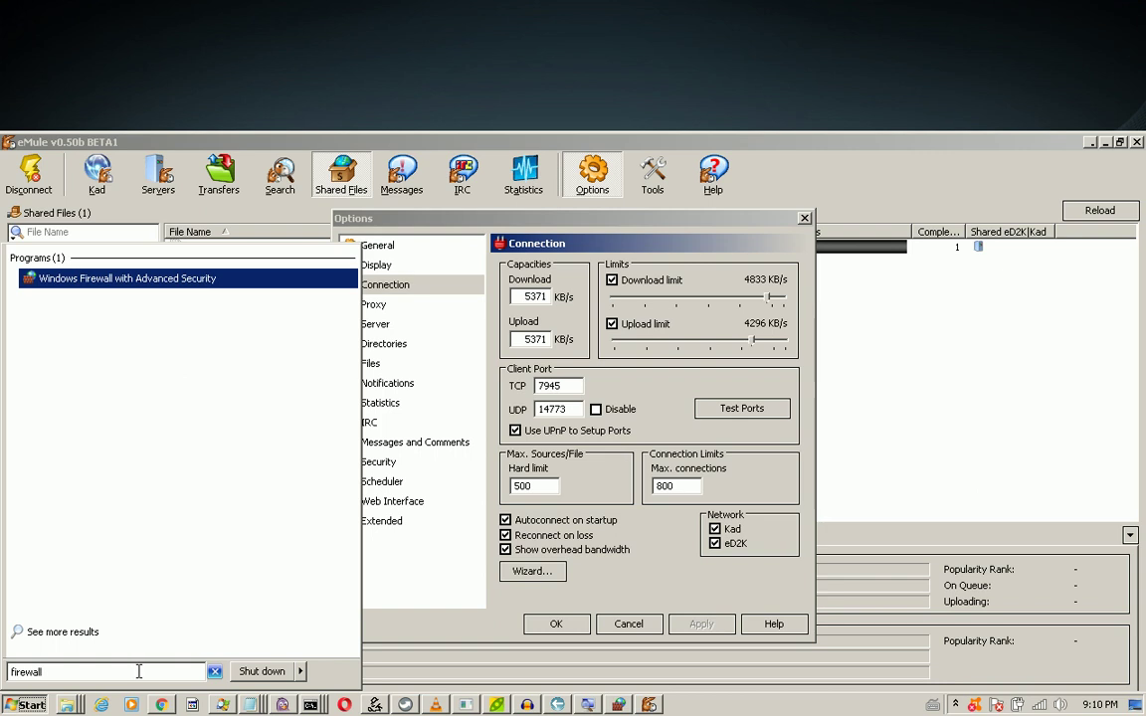
click(140, 285)
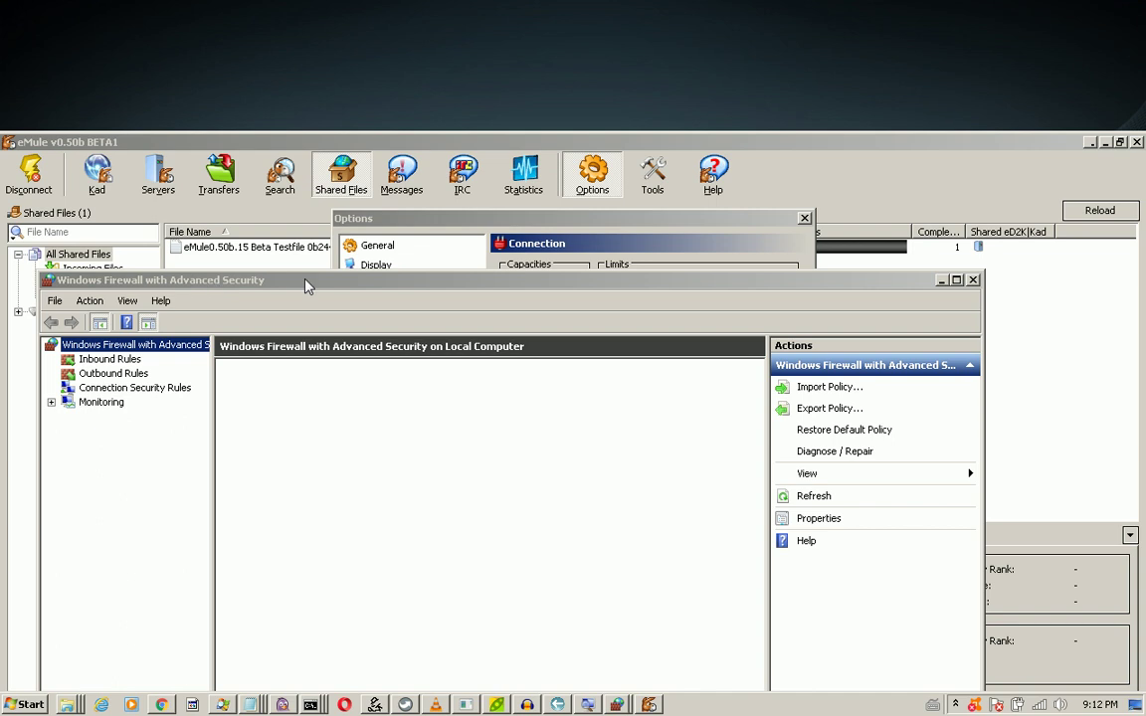
click(330, 287)
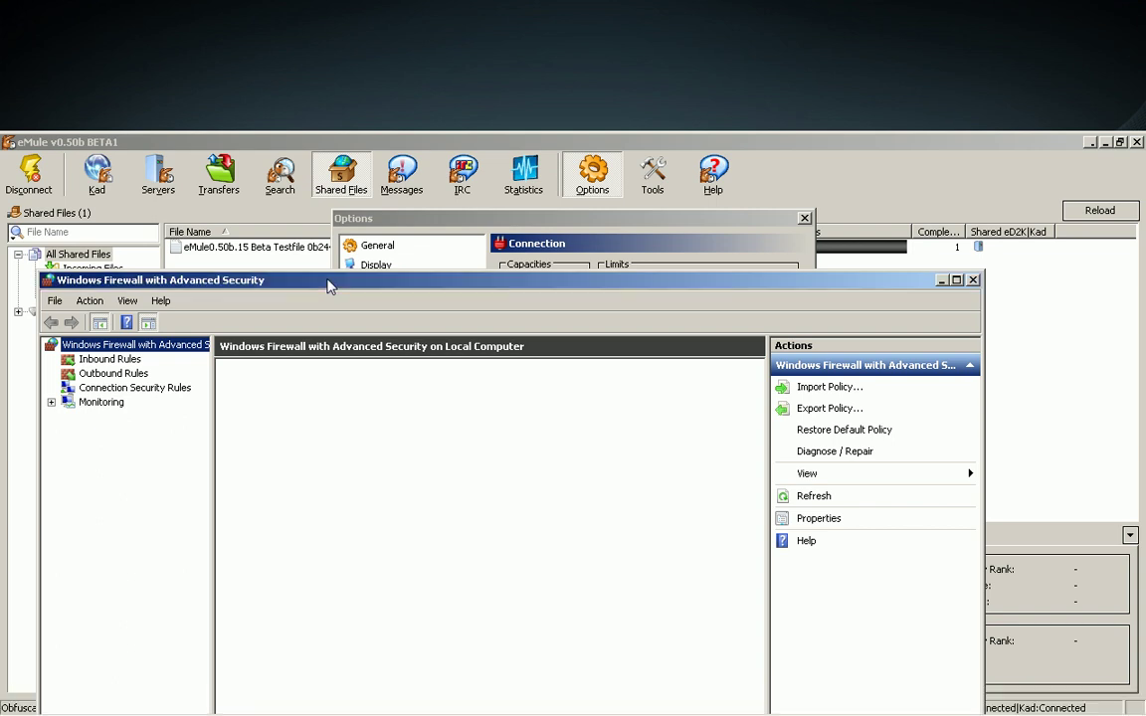
double_click(563, 285)
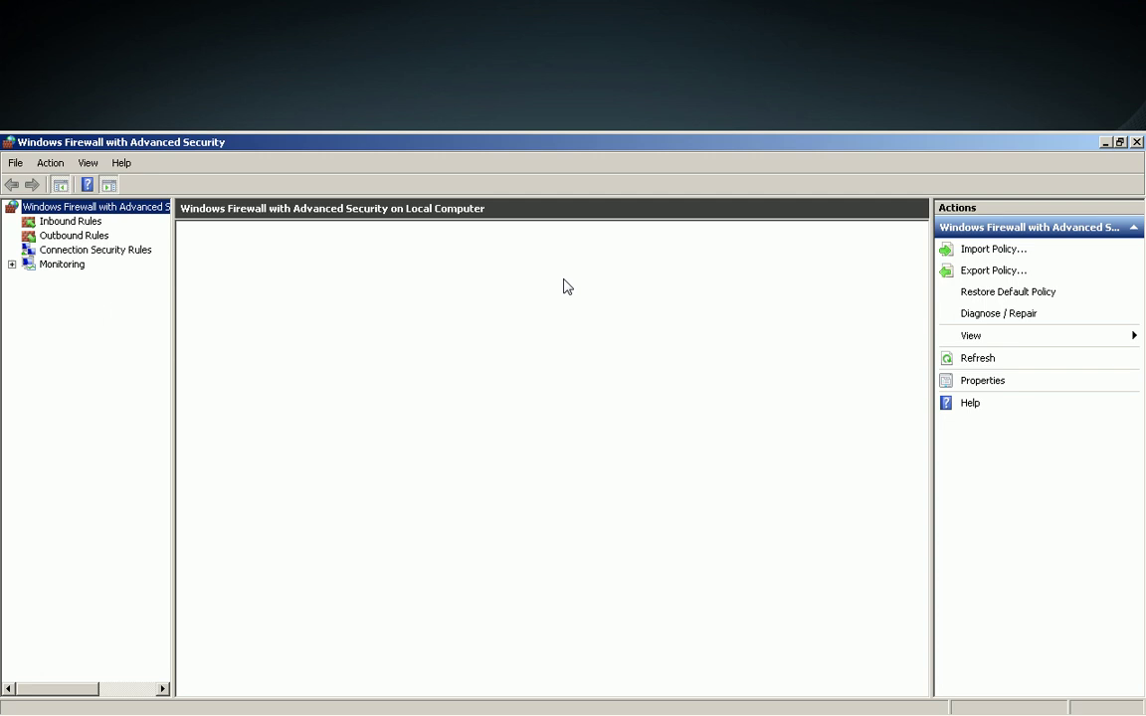
Start a new inbound port rule that applies to TCP on the specific local port 7945
click(84, 224)
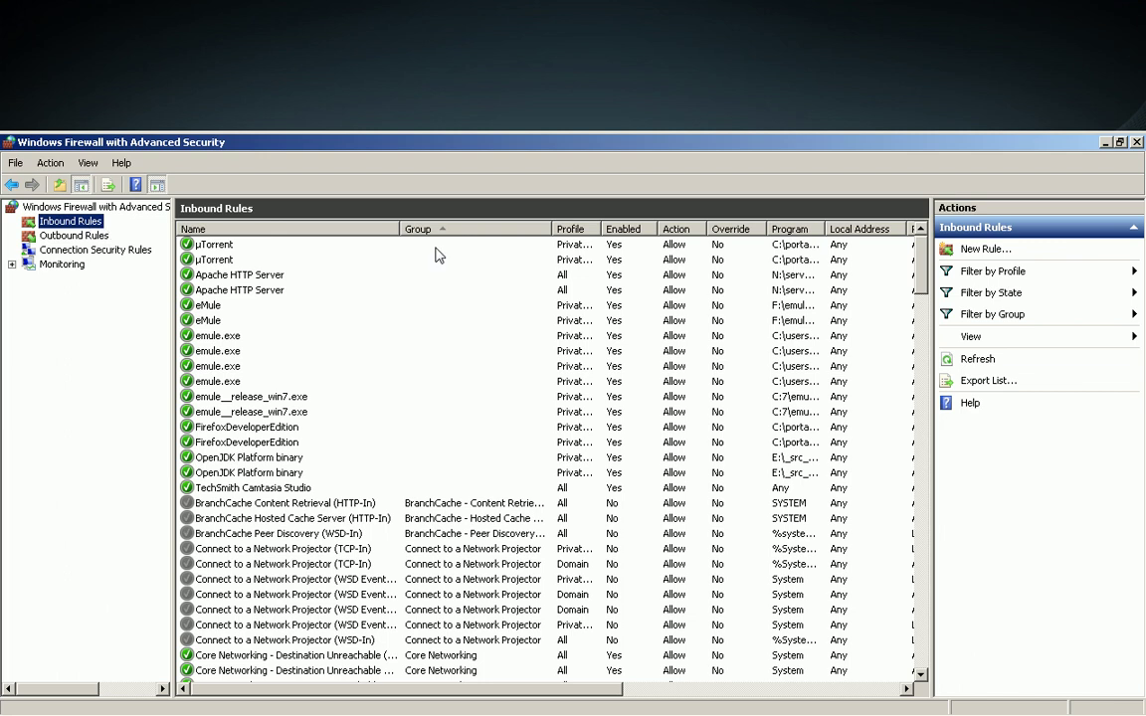
click(985, 250)
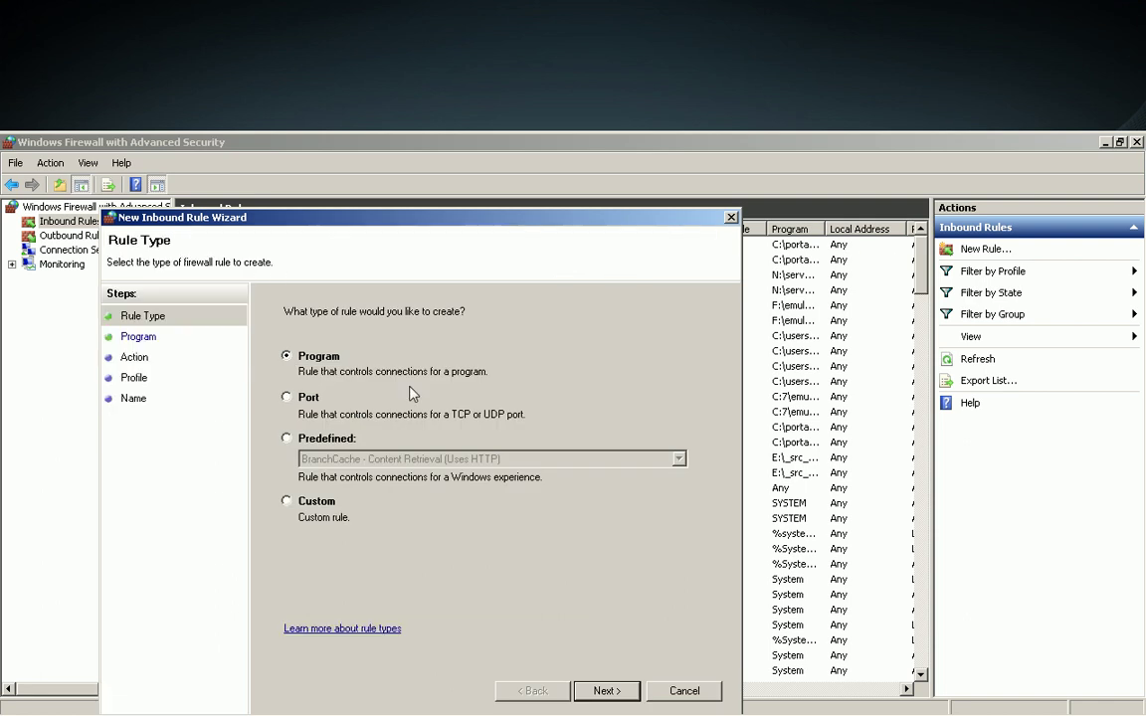
click(288, 398)
click(605, 700)
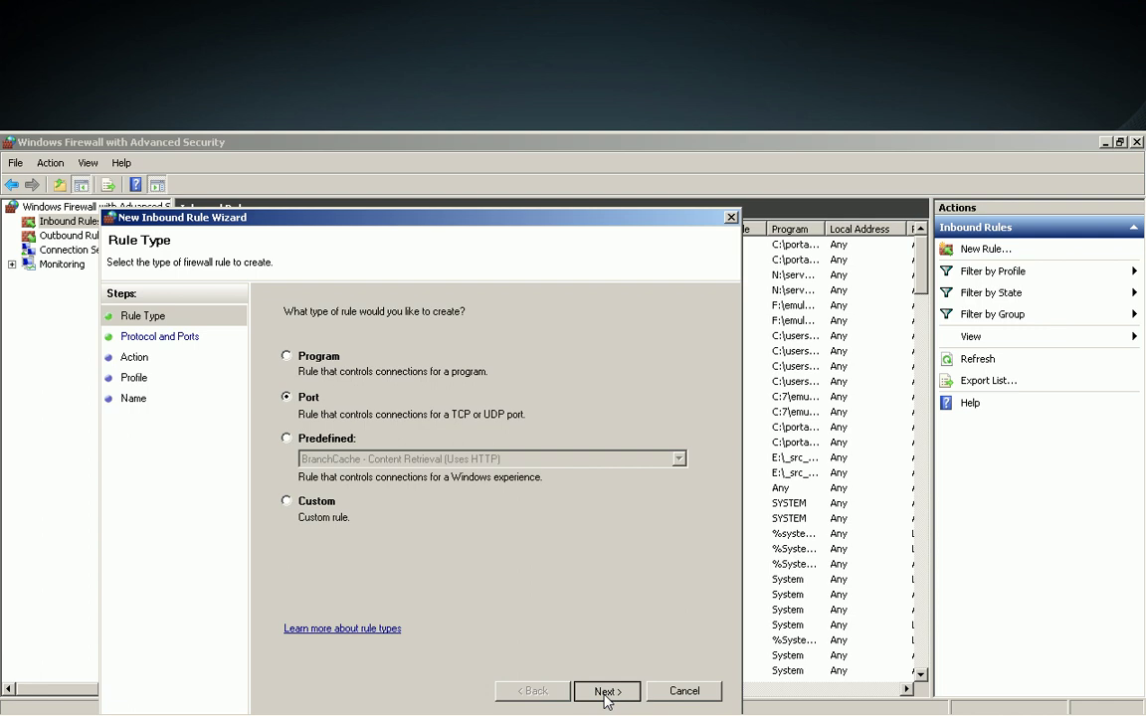
click(604, 699)
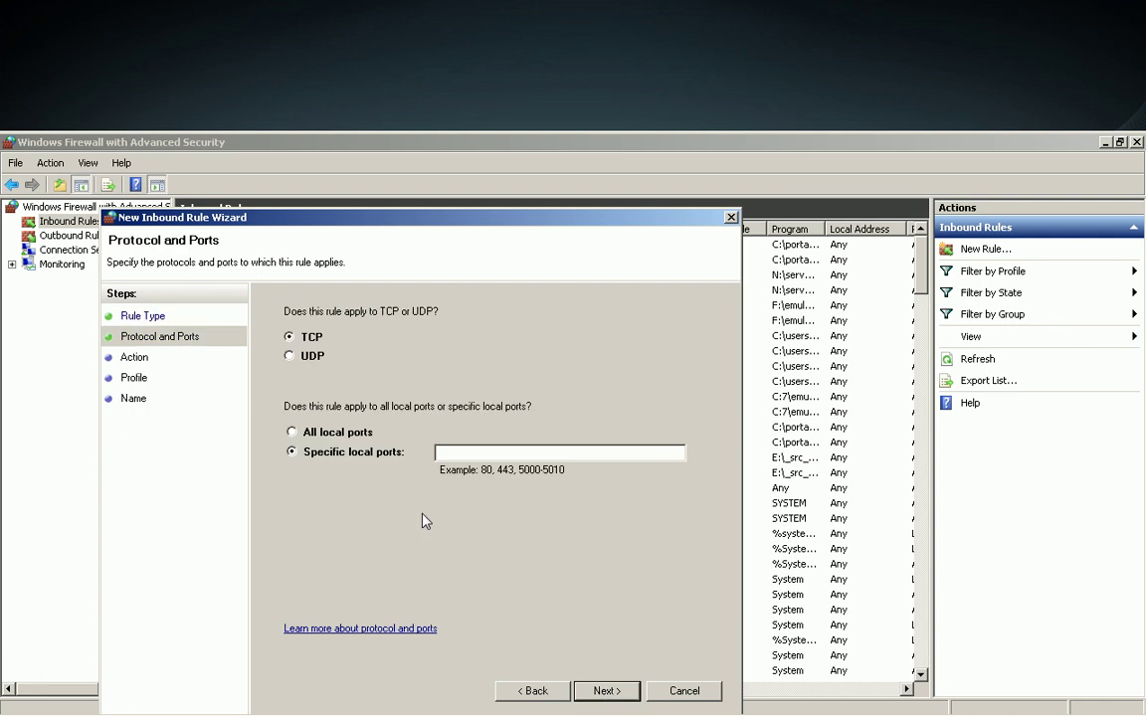
text(7945)
click(616, 699)
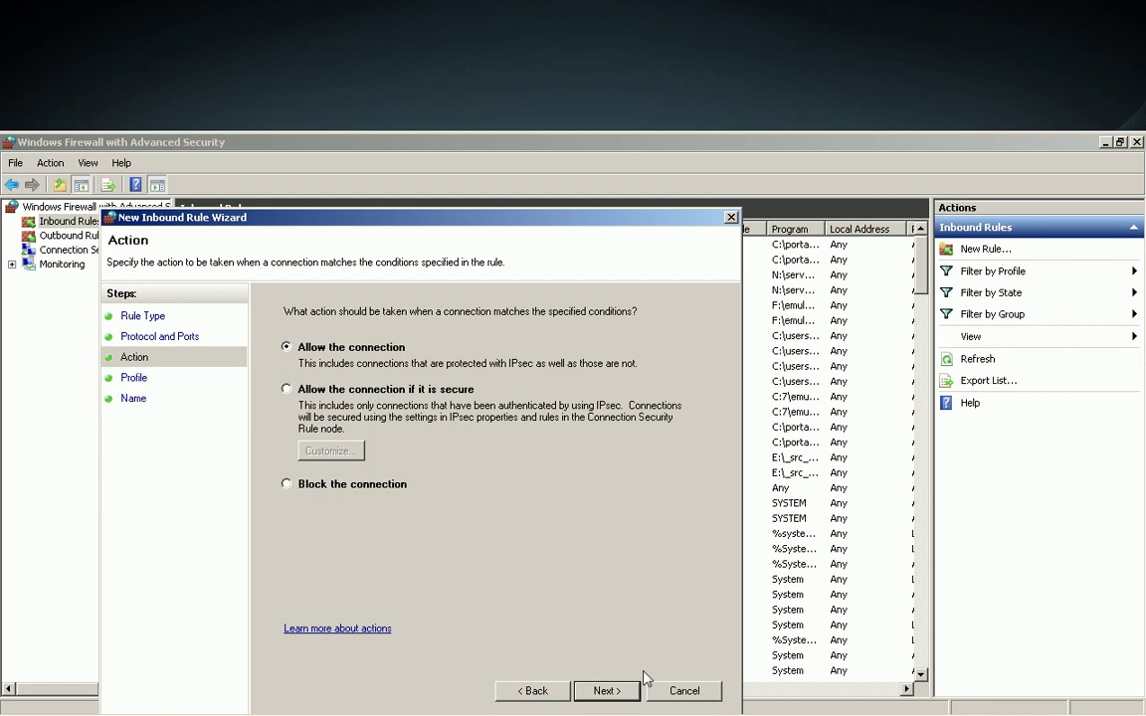
Allow the connection for the Domain, Private and Public profiles and finish the inbound rule with the name 7945
click(624, 698)
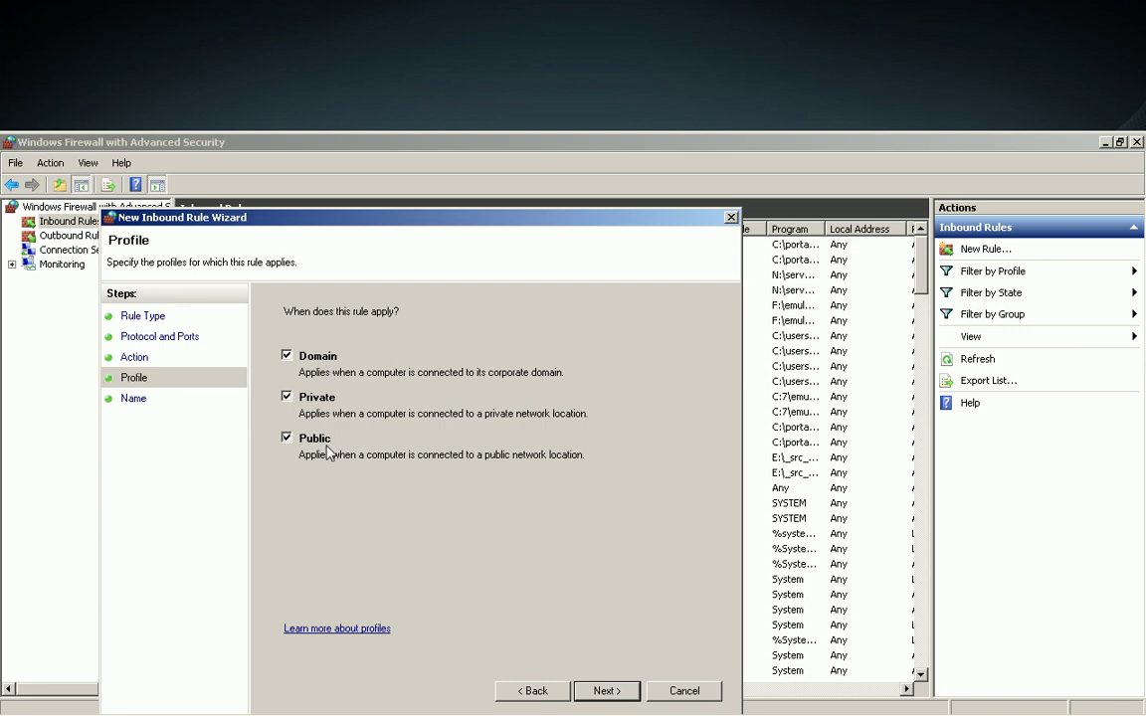
click(607, 691)
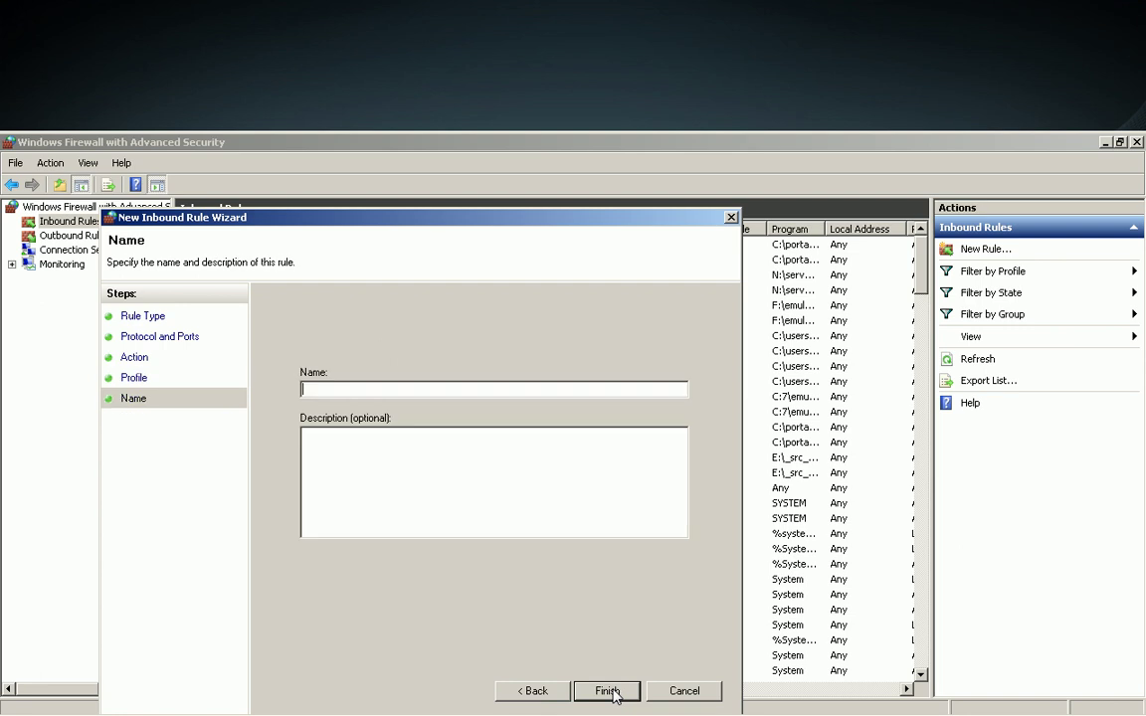
click(348, 390)
text(7945)
click(621, 686)
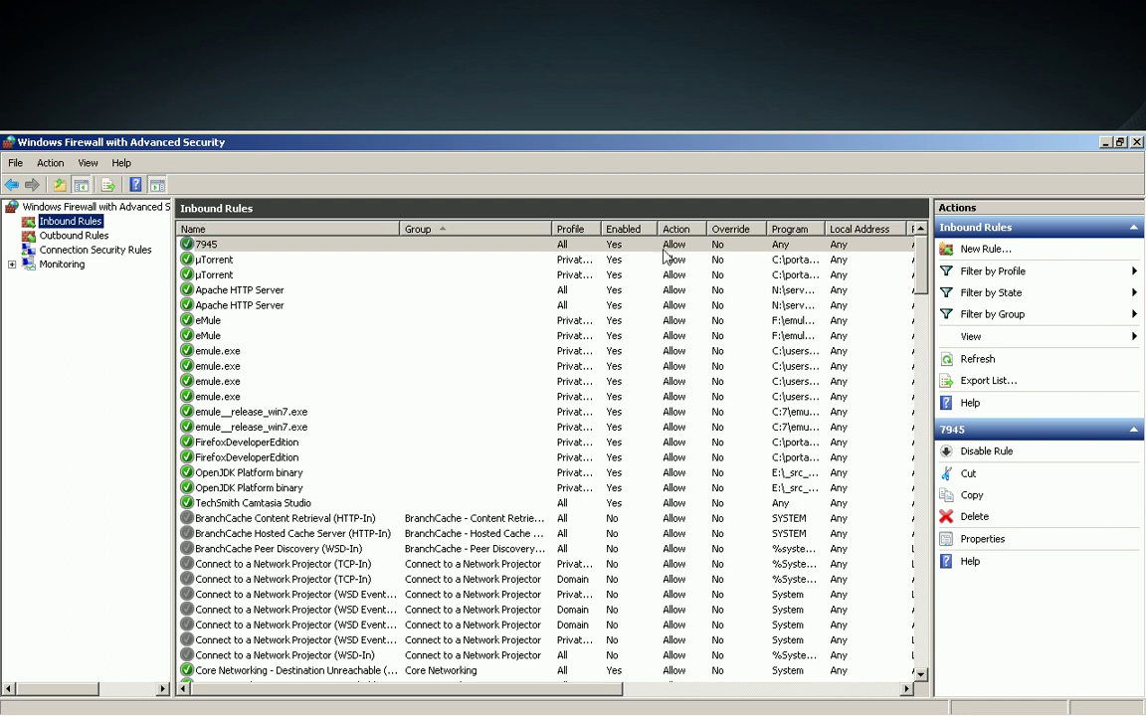
Check the UDP client port in eMule's options and start a new inbound port rule for UDP on specific local port 14773
key(alt+Tab)
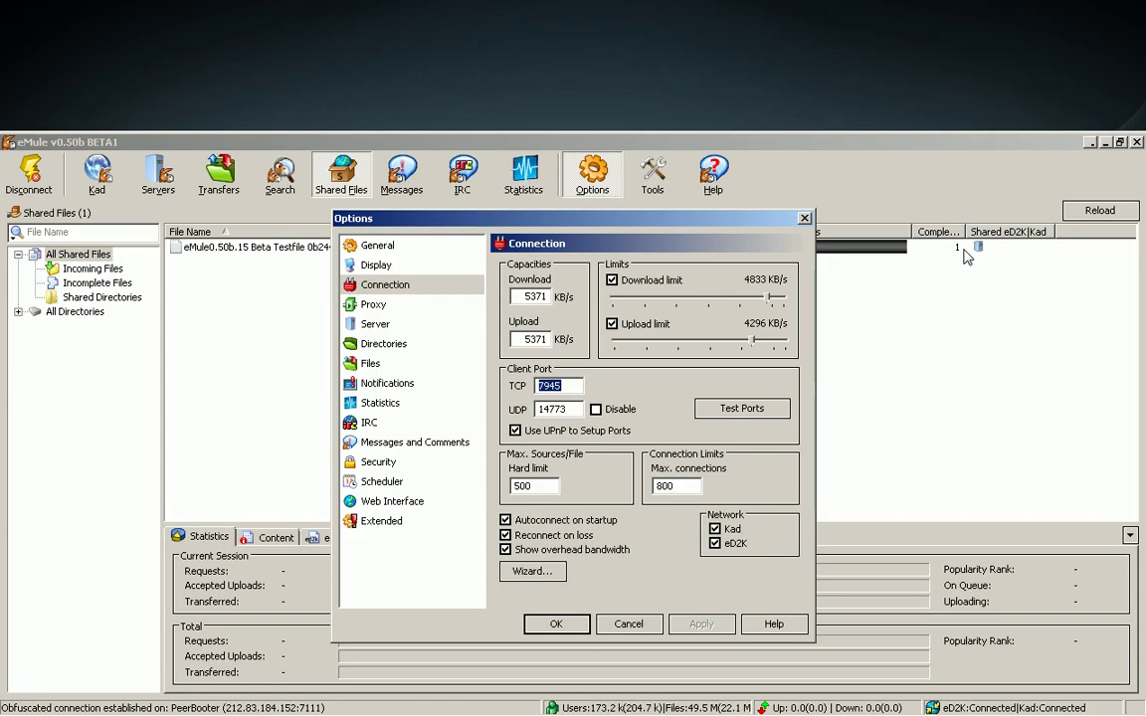
key(Tab)
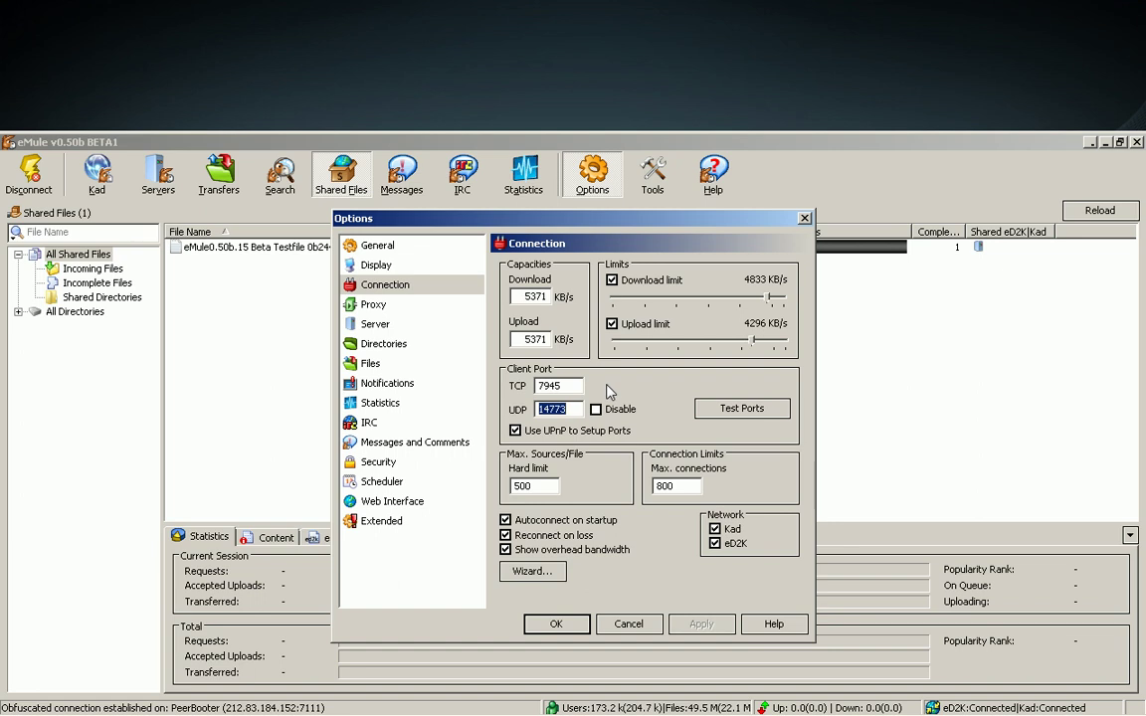
key(alt+Tab)
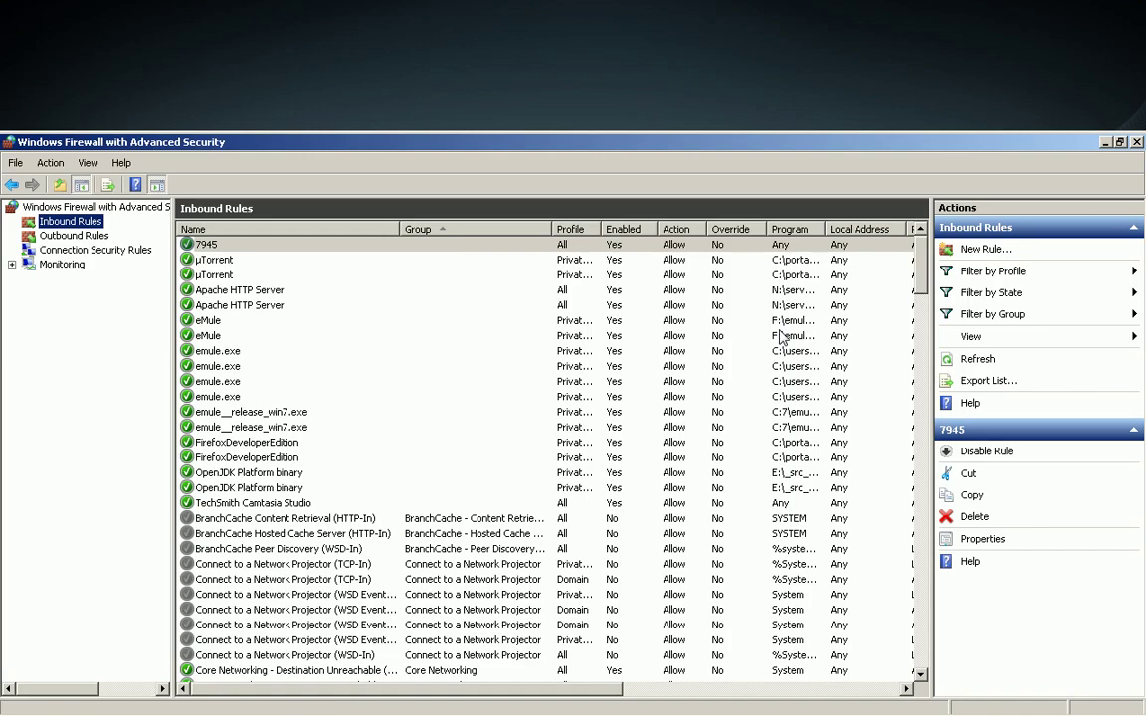
click(985, 249)
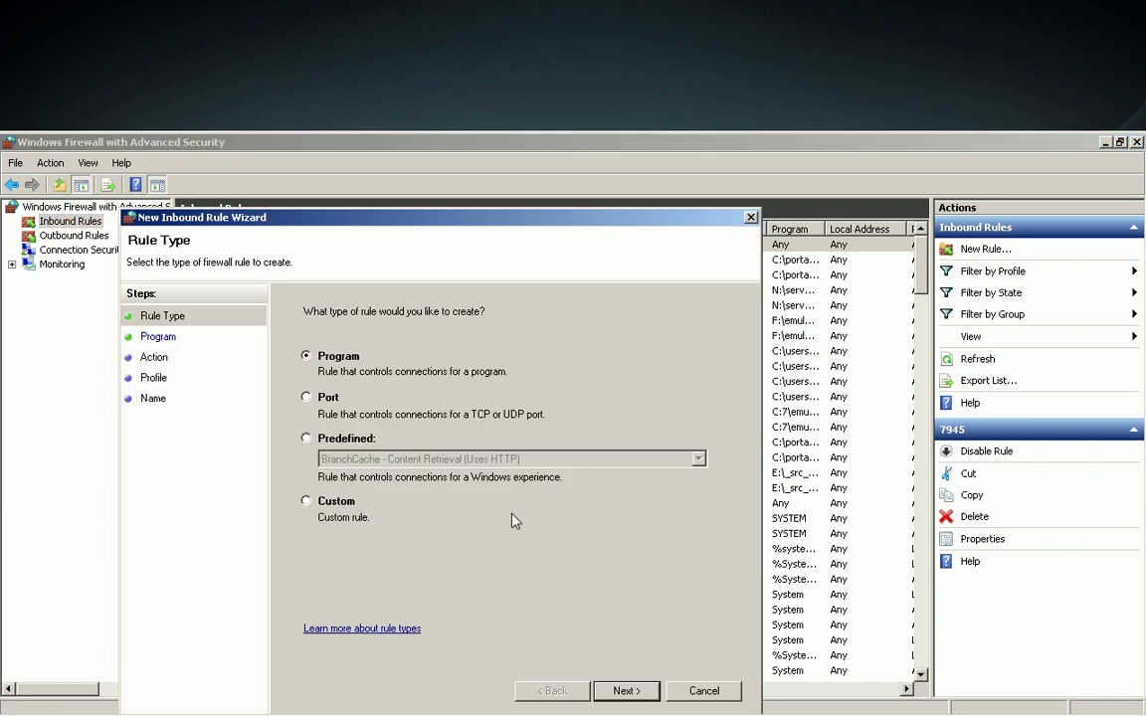
click(331, 406)
click(627, 692)
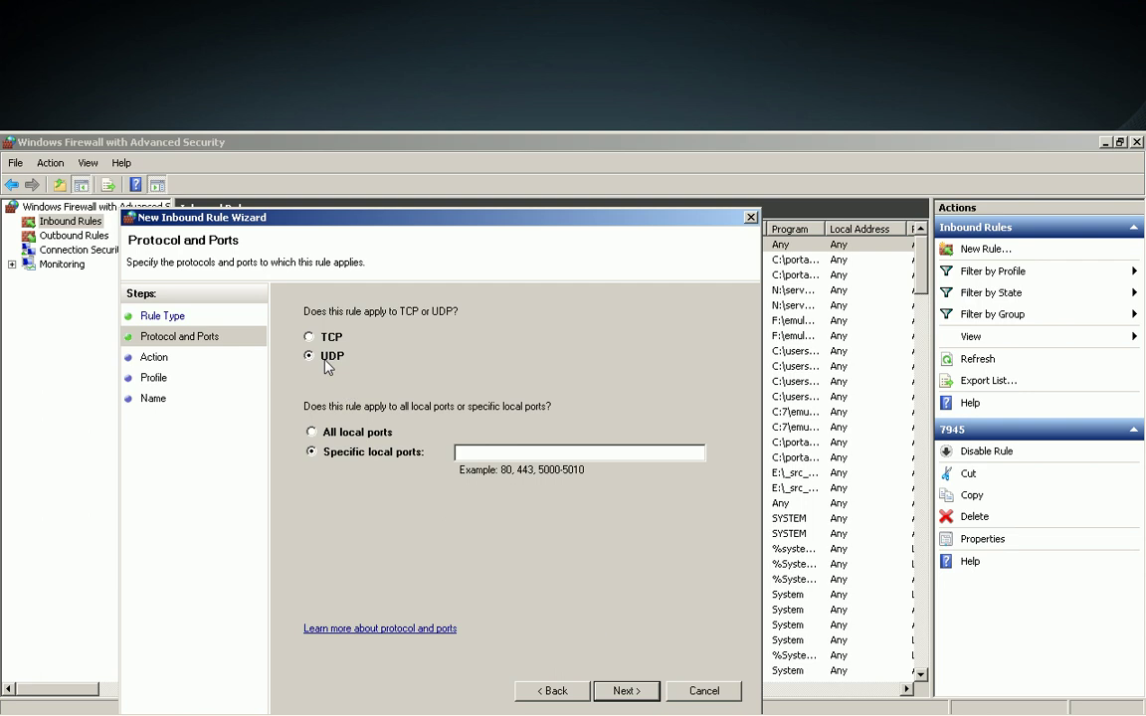
text(14773)
click(613, 694)
click(613, 696)
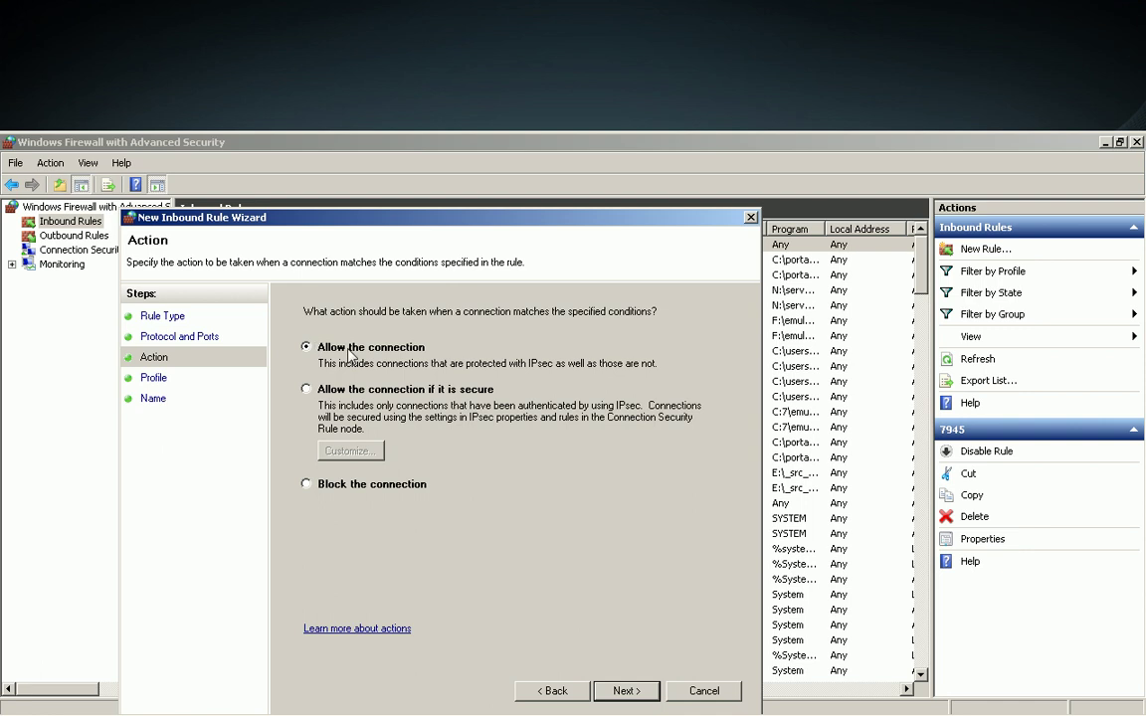
Allow the connection for the Domain, Private and Public profiles and finish the UDP inbound rule with the name 14773
click(612, 691)
click(612, 691)
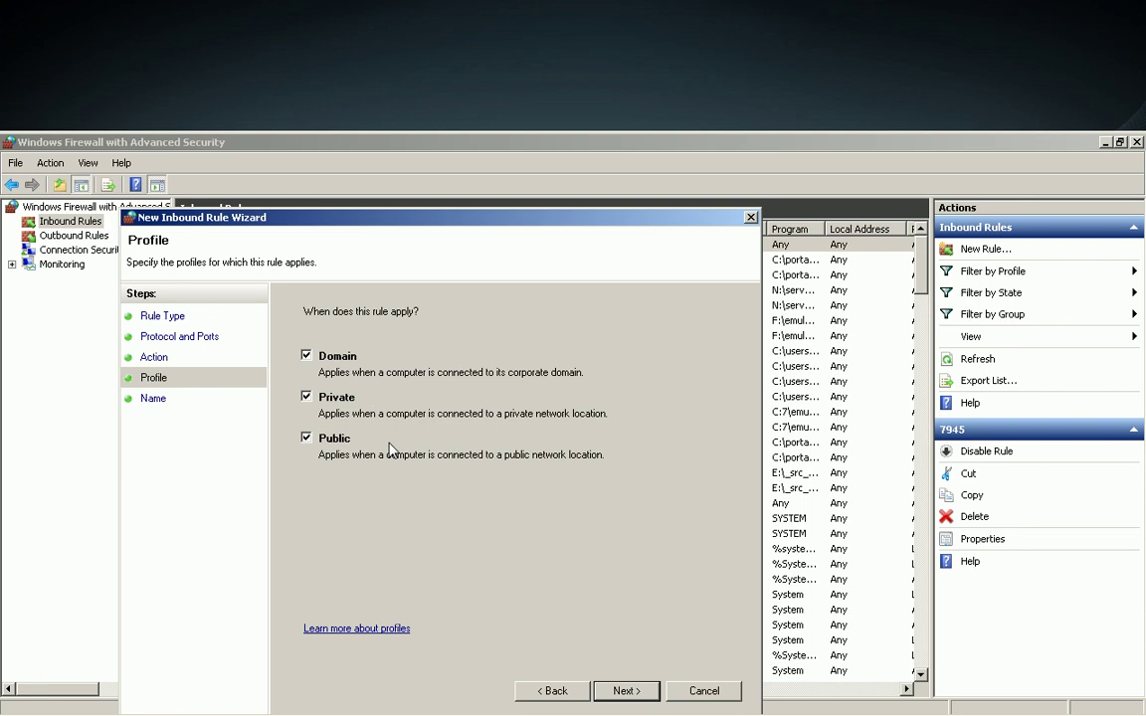
click(631, 697)
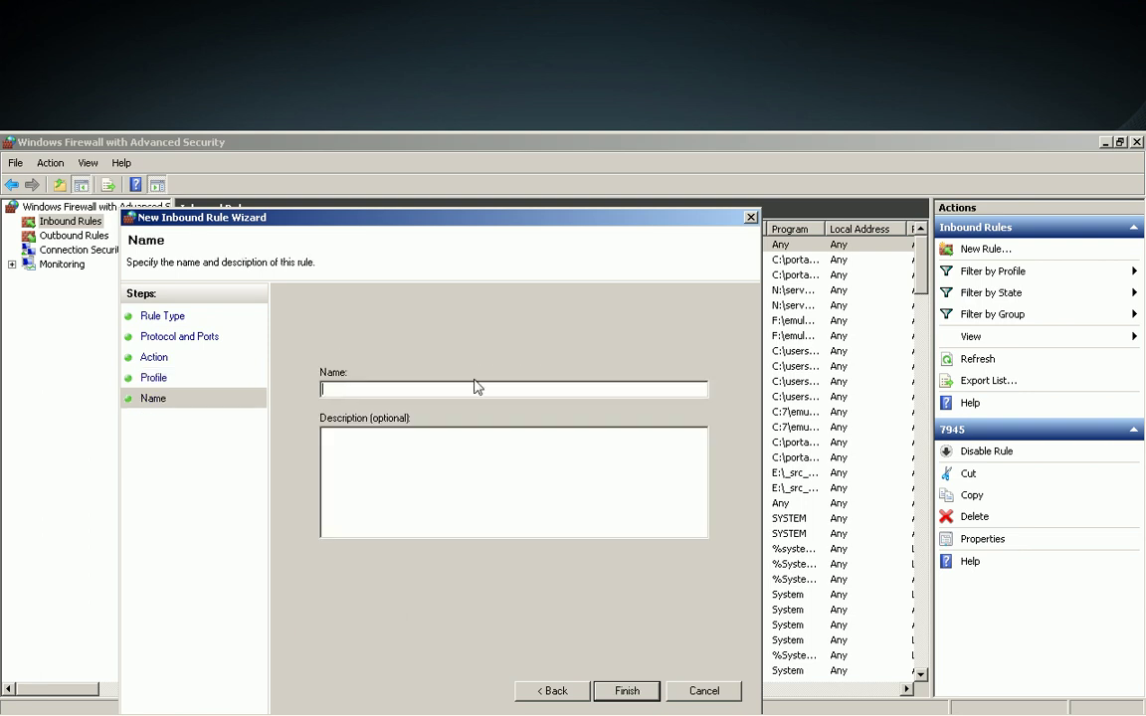
text(14773)
click(625, 698)
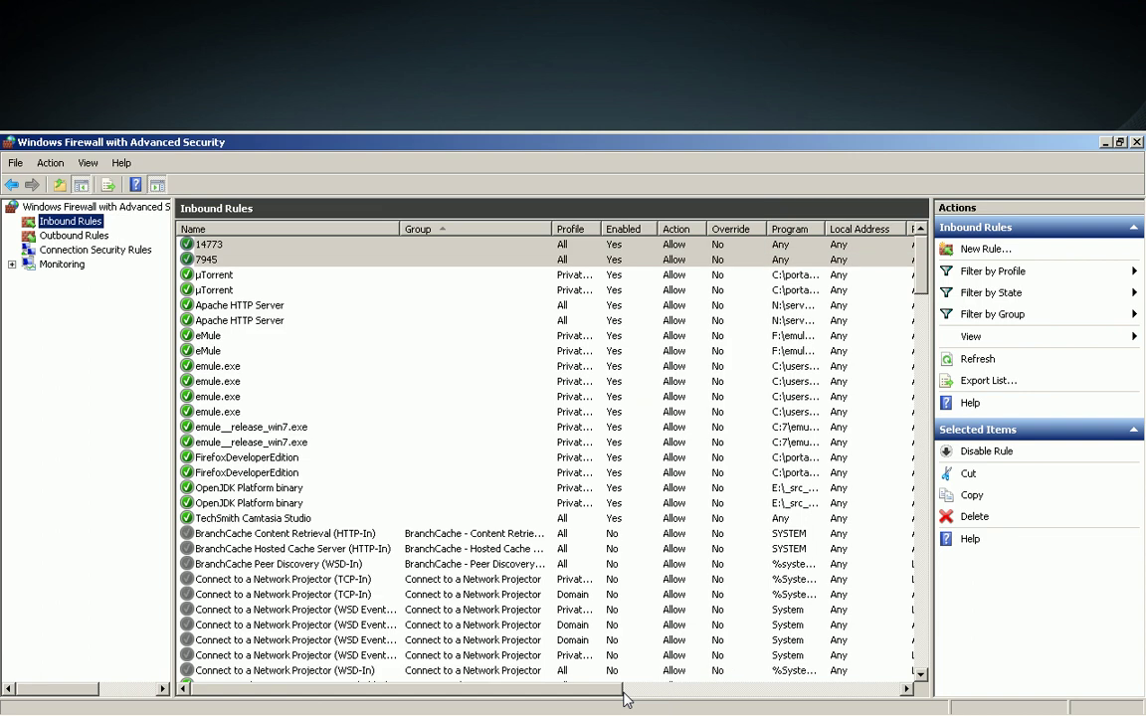
click(213, 262)
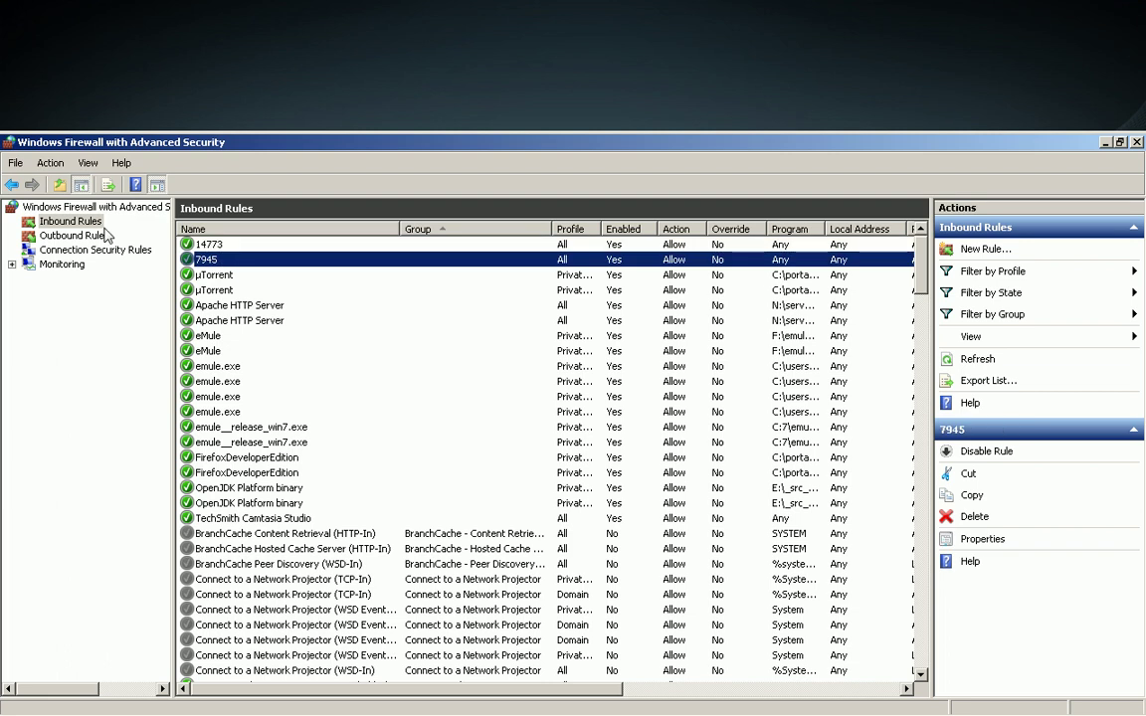
Delete the existing 14773 and 7945 rules from the outbound rules
click(75, 236)
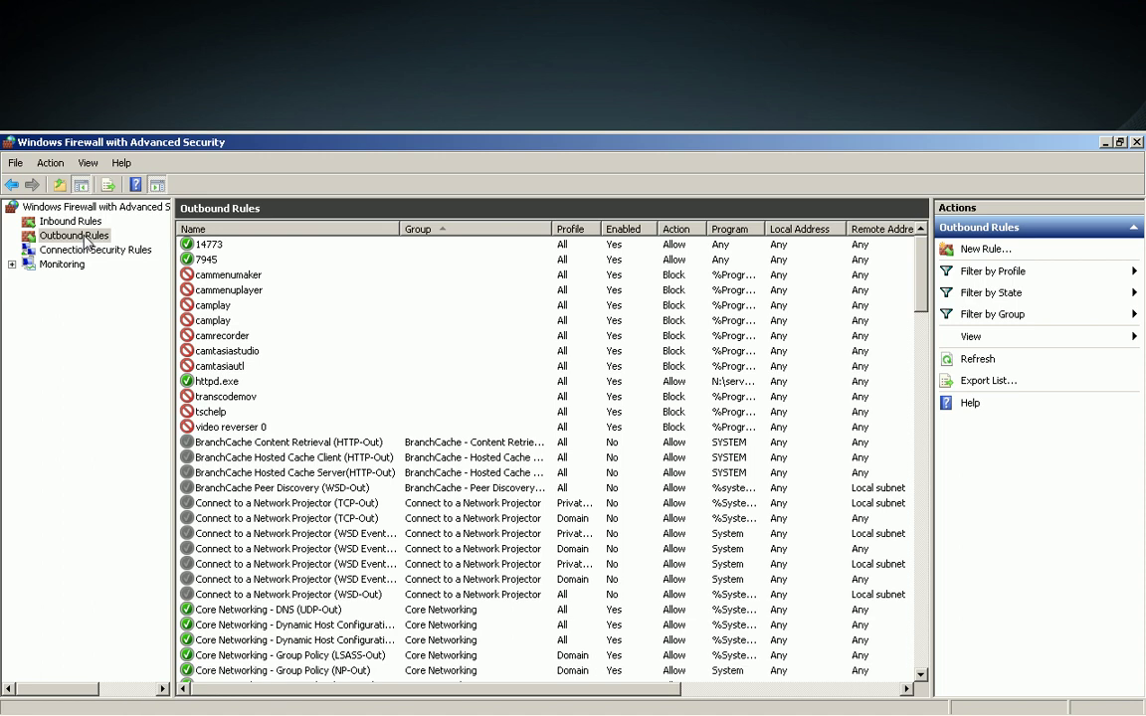
click(209, 249)
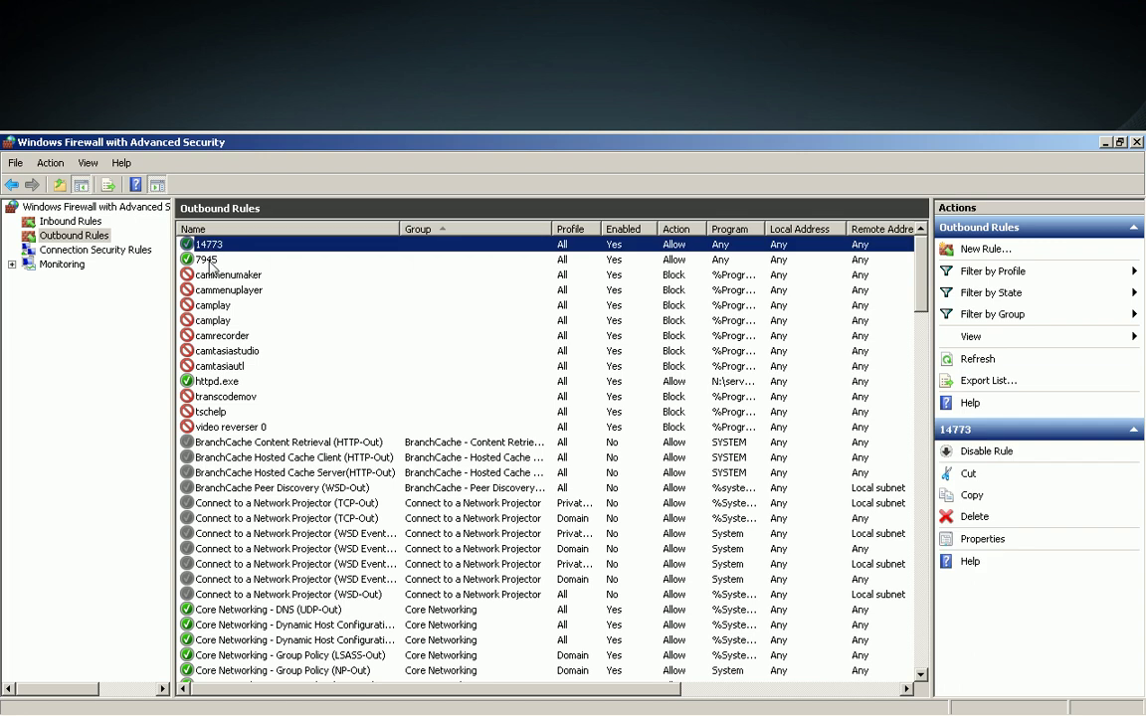
click(211, 263)
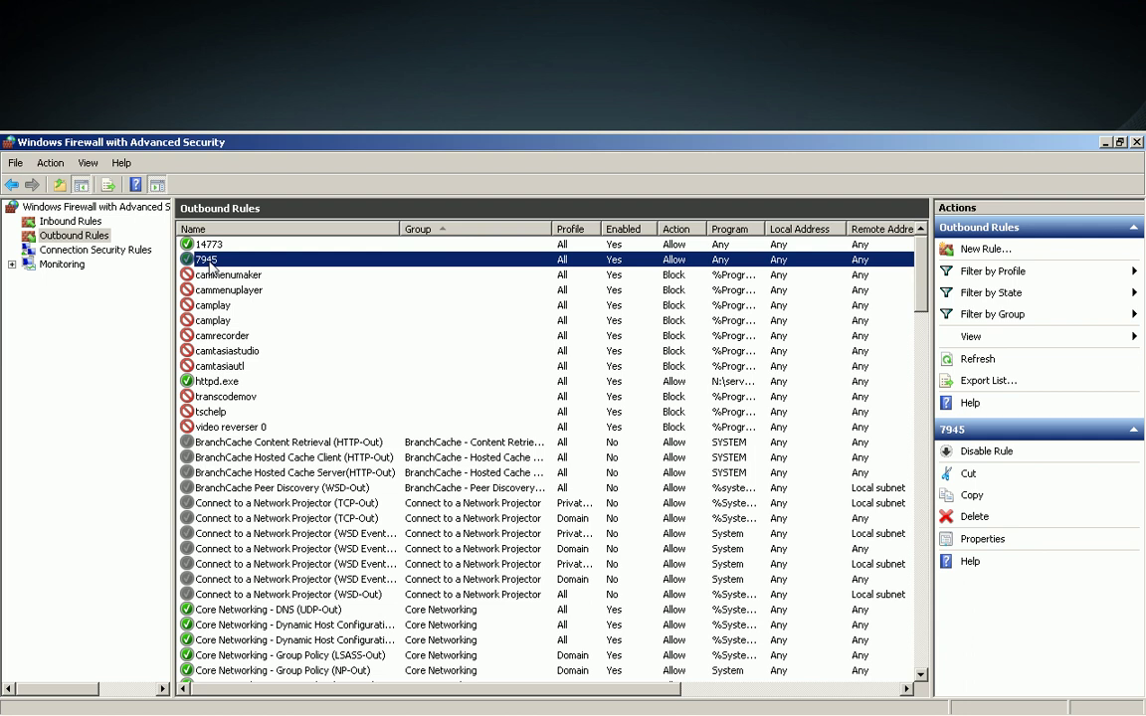
key(shift+Up)
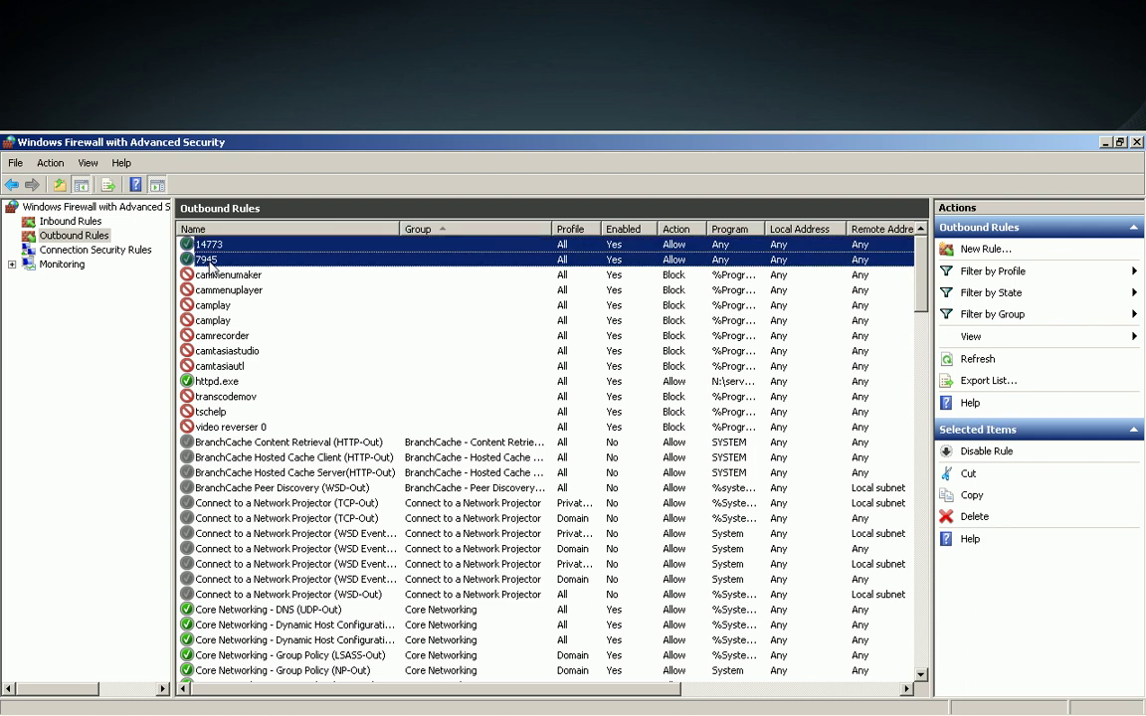
right_click(210, 264)
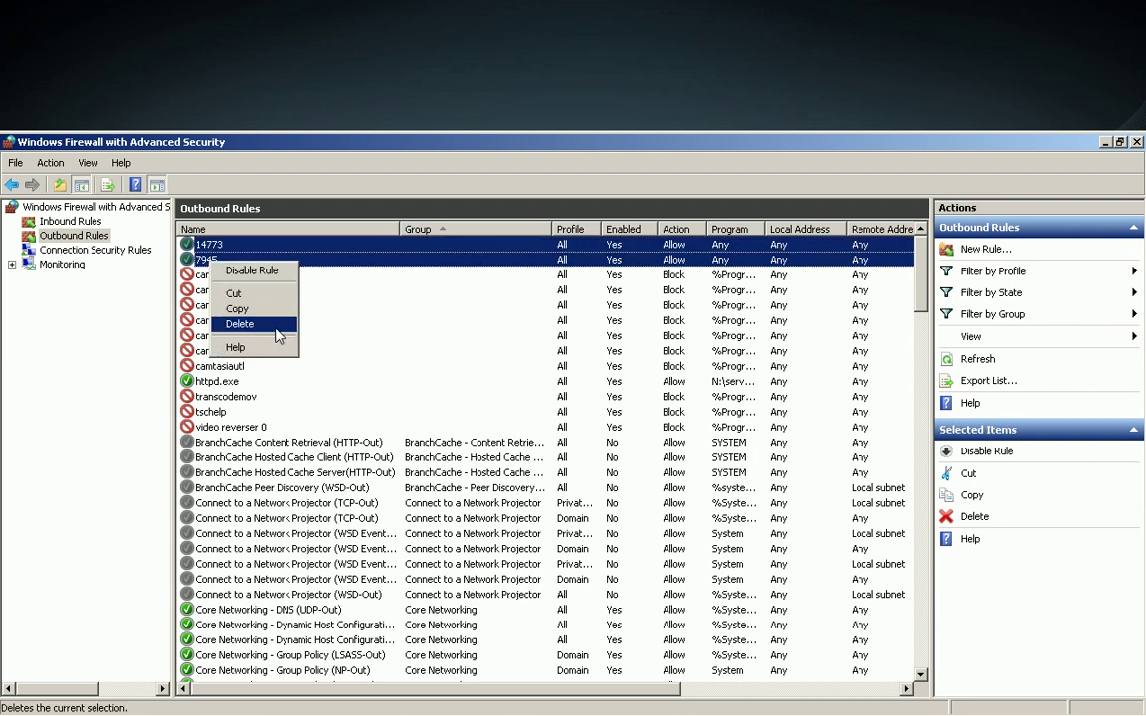
click(240, 324)
key(Return)
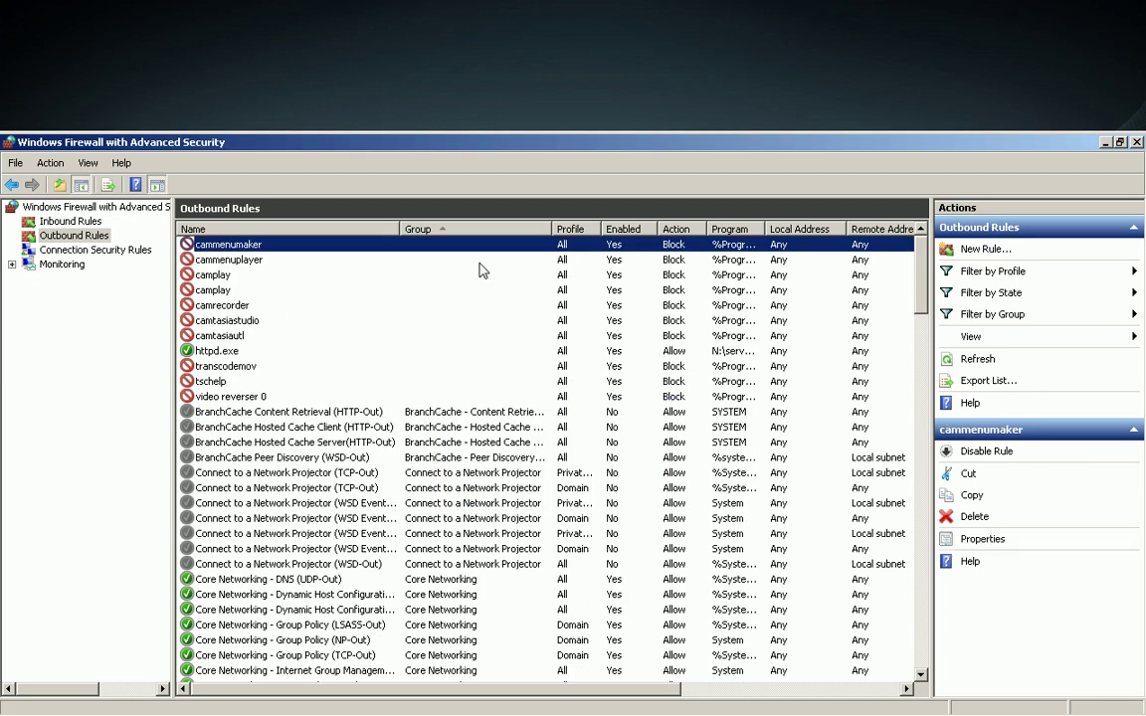
Check the TCP client port in eMule's options and start a new outbound port rule for TCP on specific remote port 7945
click(101, 239)
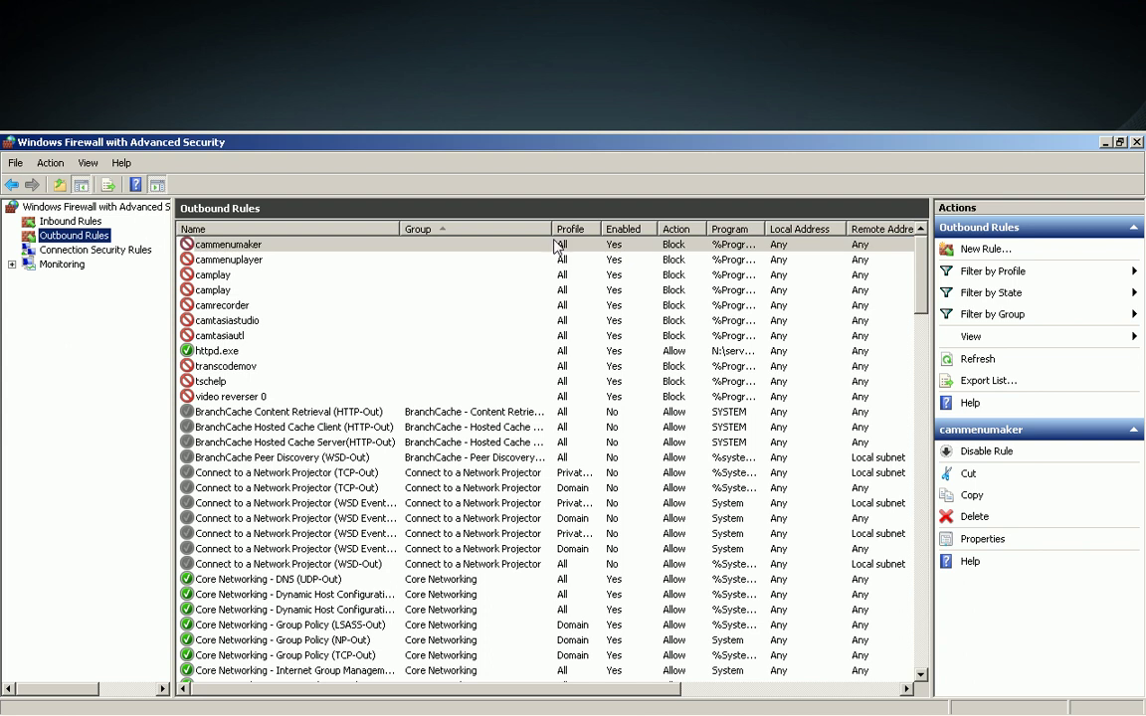
click(982, 252)
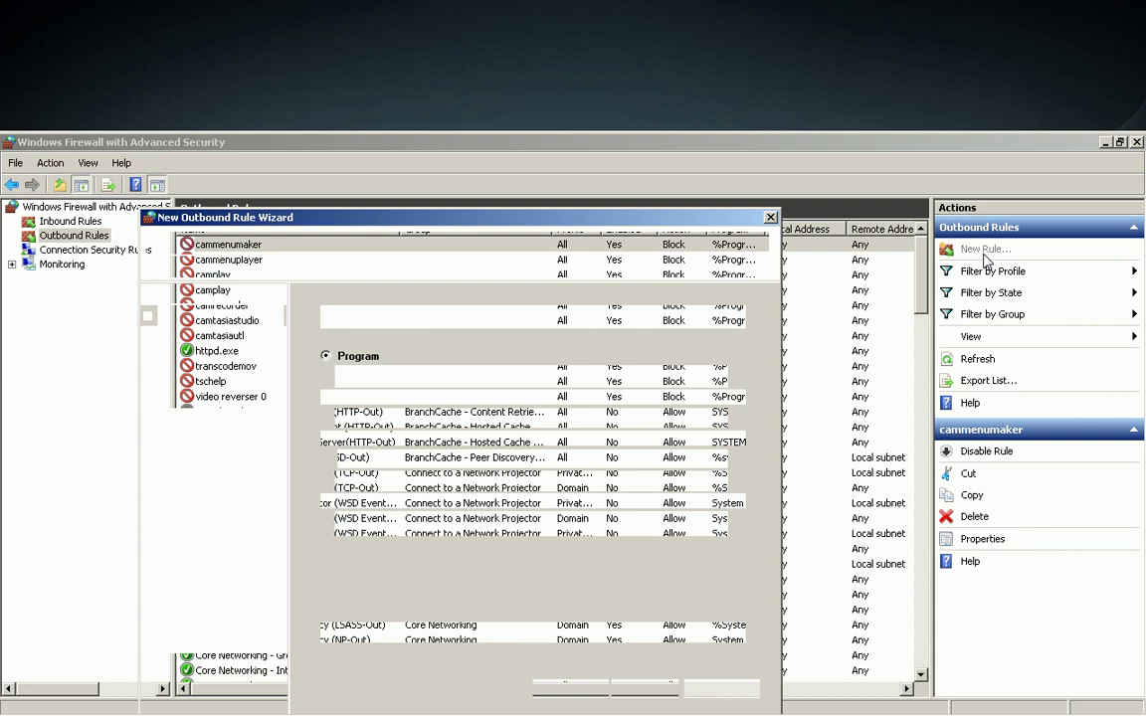
key(alt+Tab)
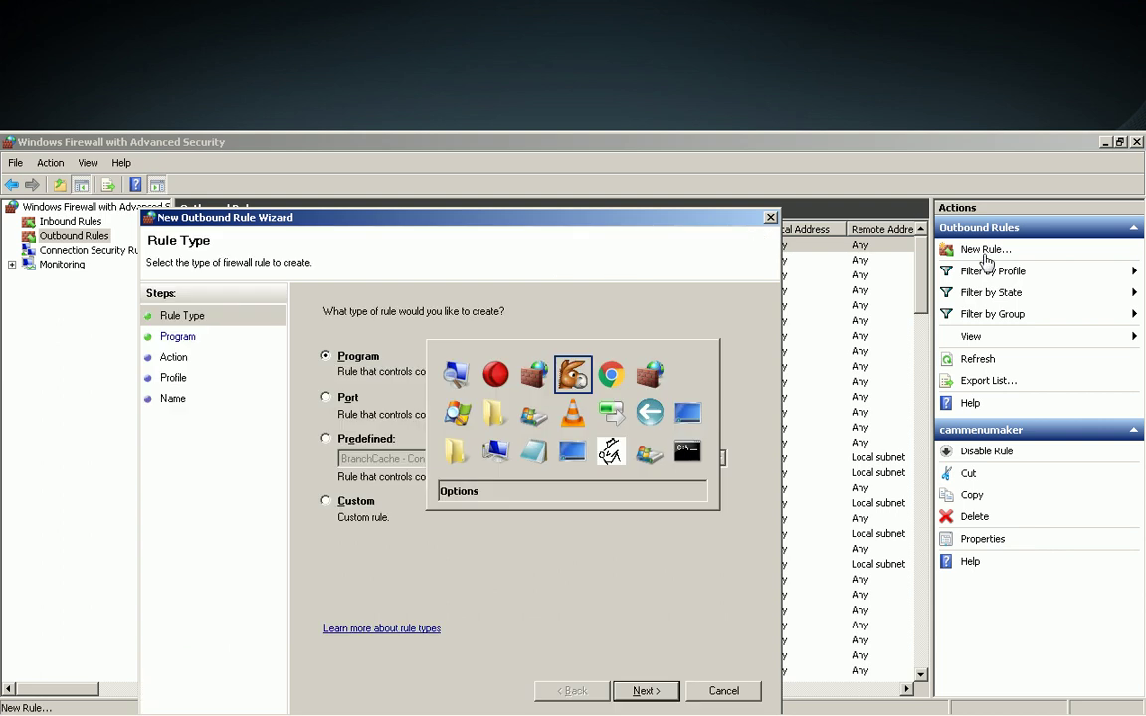
key(shift+Tab)
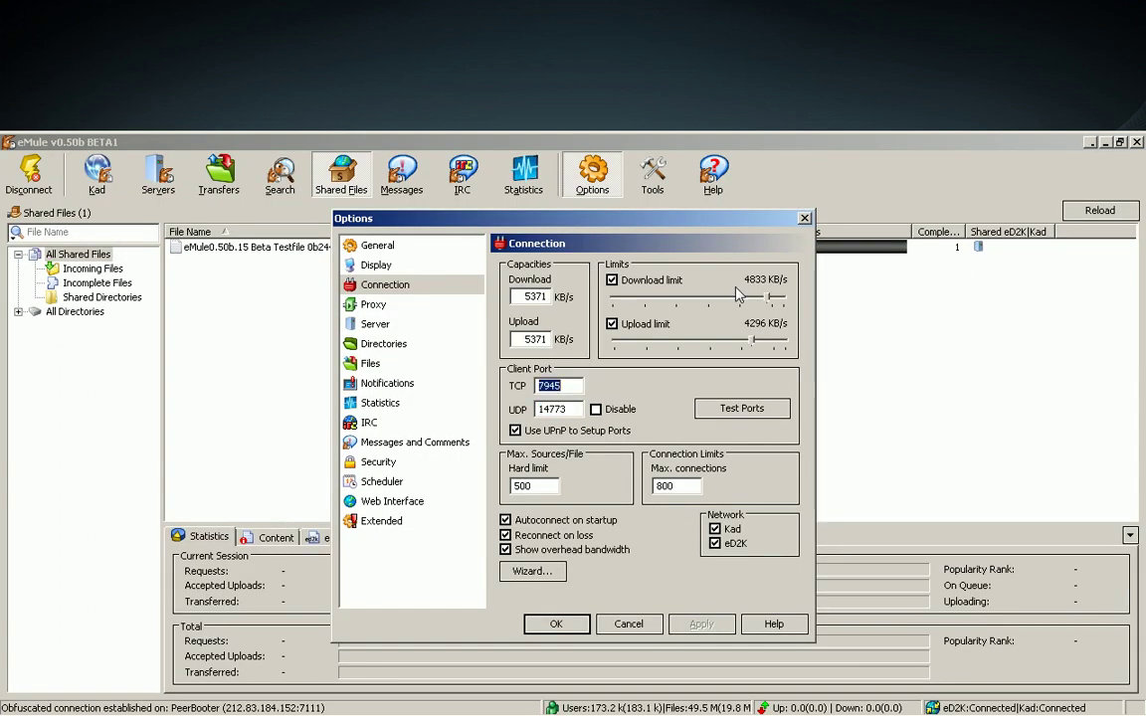
key(alt+Tab)
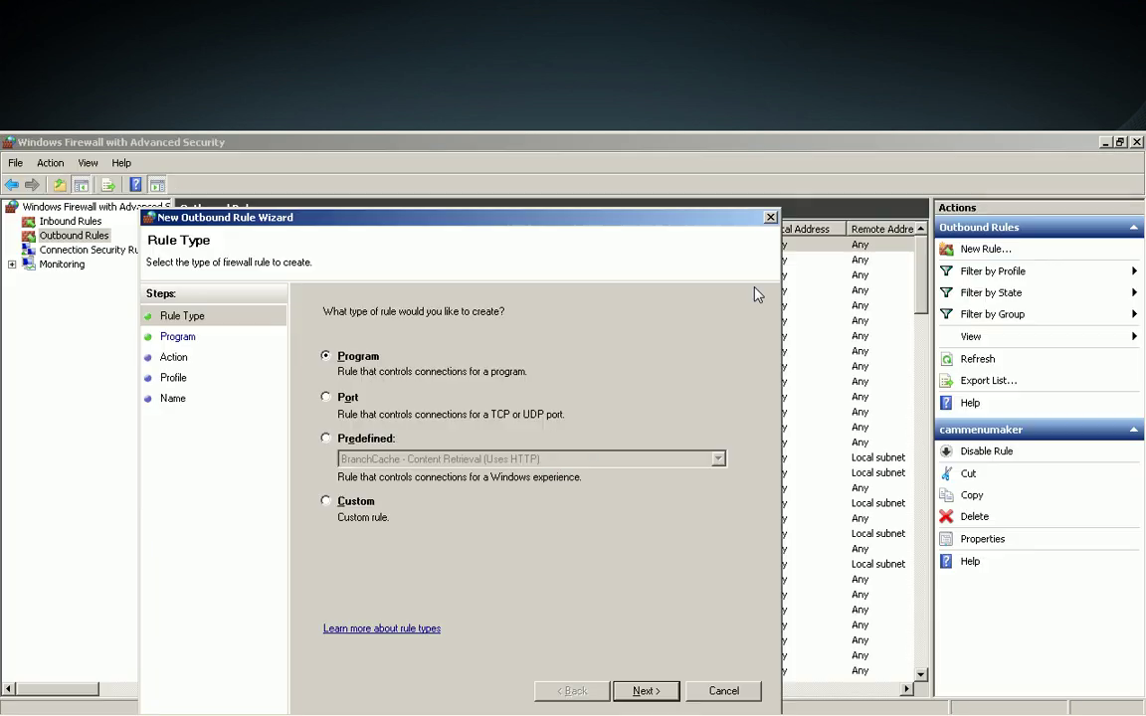
click(328, 398)
click(646, 692)
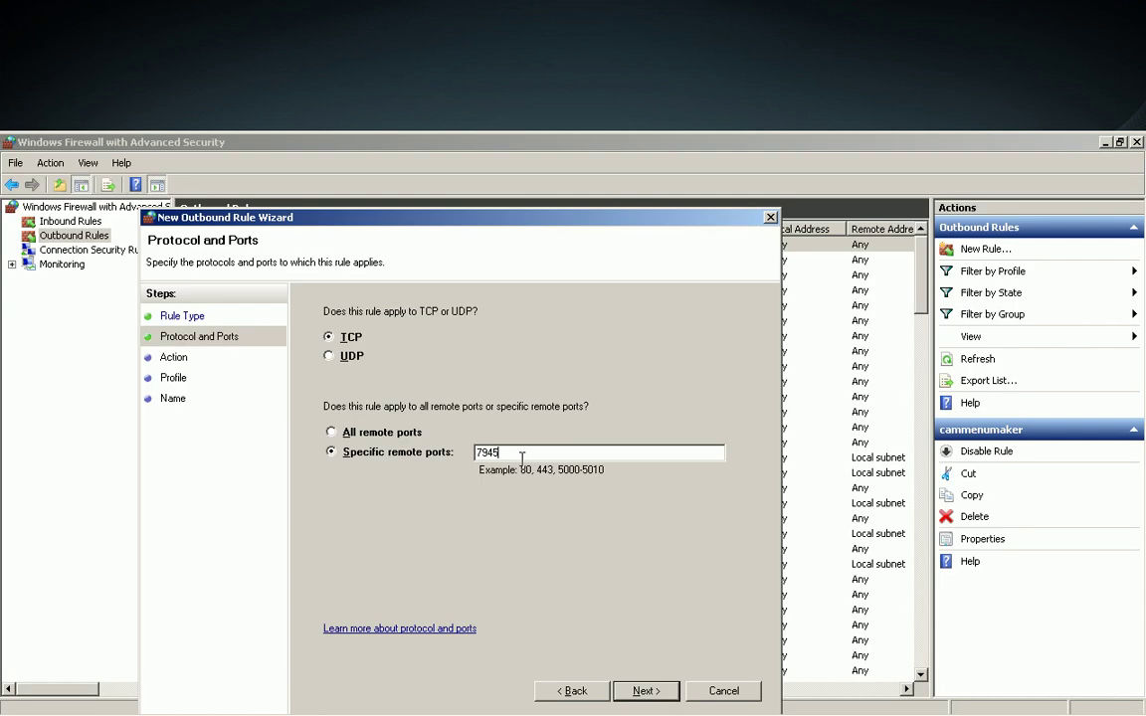
click(647, 691)
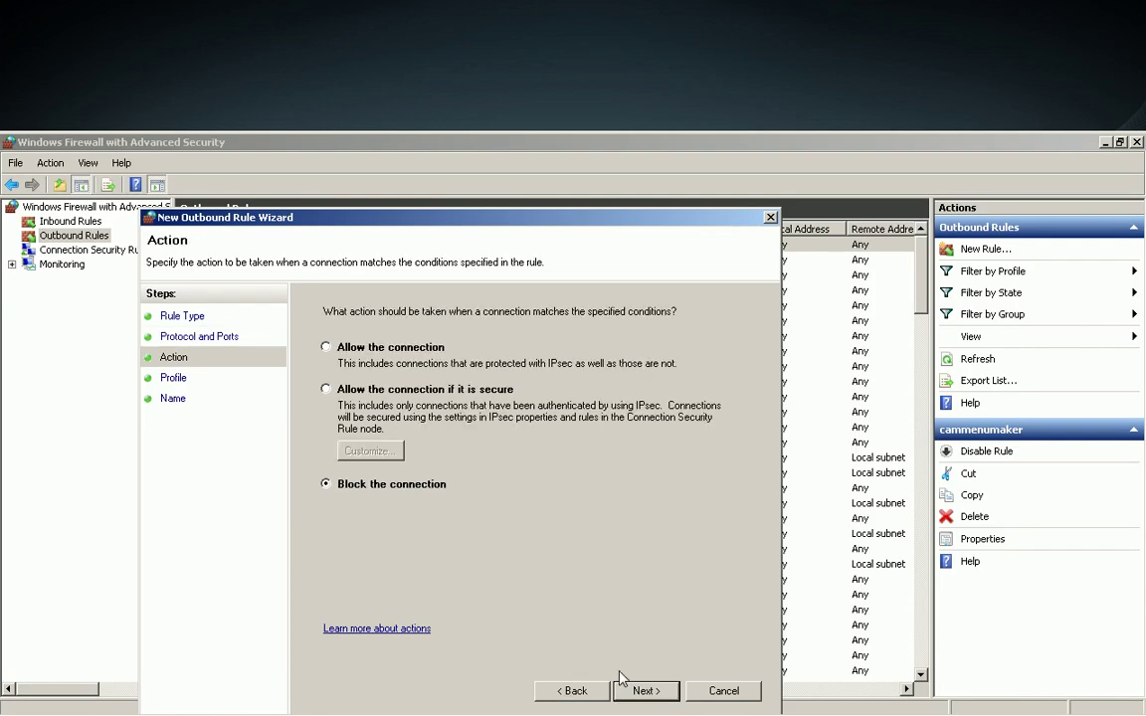
Allow the connection for the Domain, Private and Public profiles, and finish the outbound rule with the name 7945
click(388, 347)
click(642, 691)
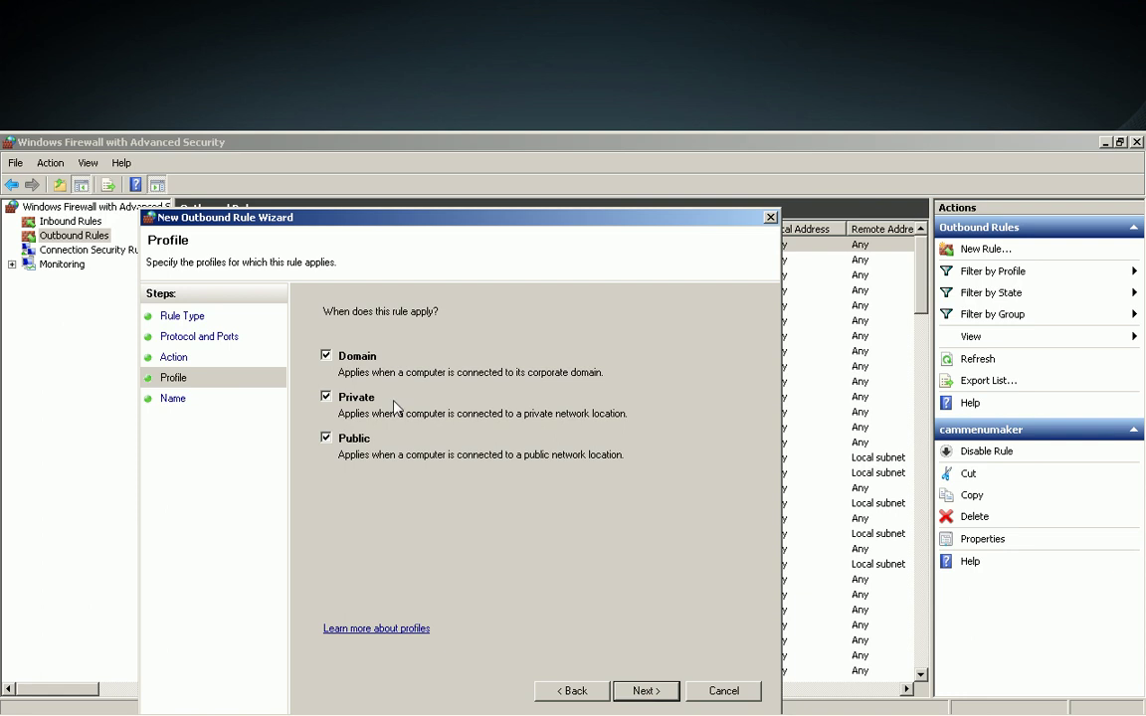
click(670, 693)
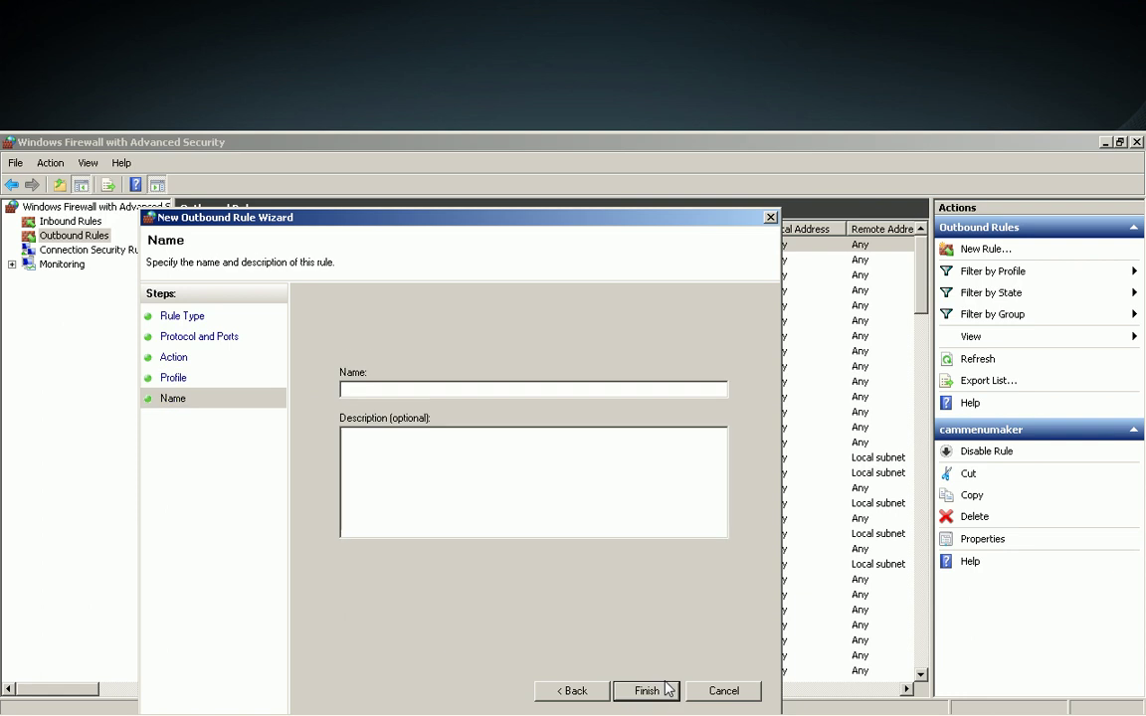
text(7945)
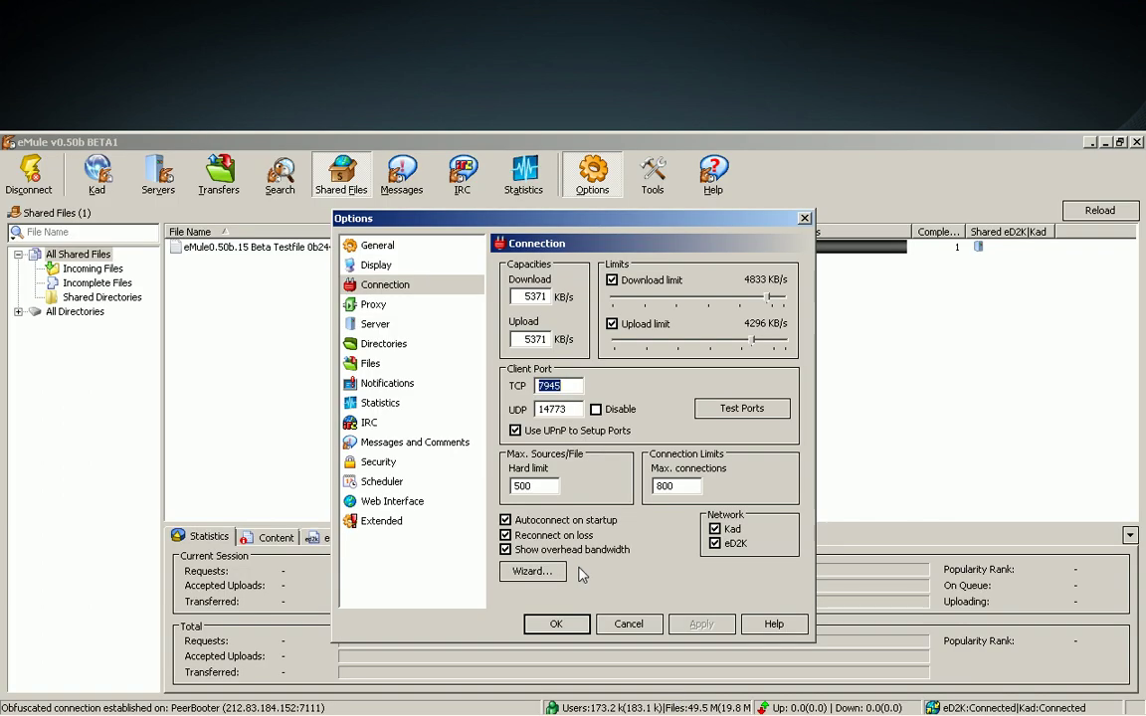
key(alt+Tab)
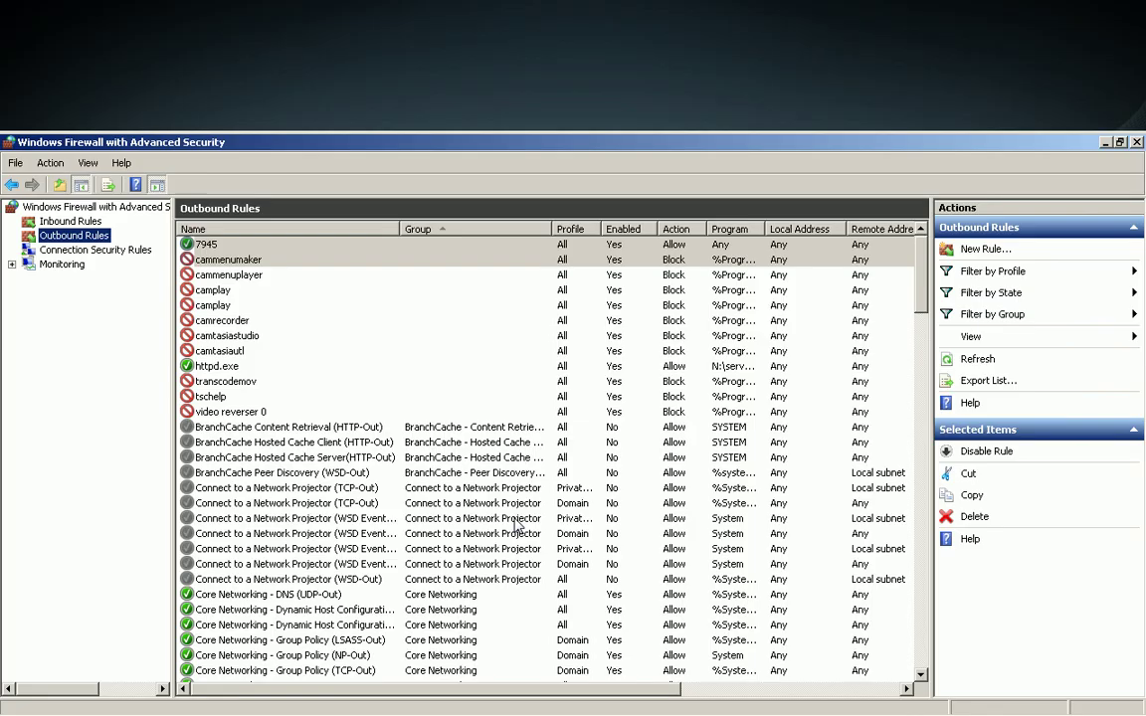
click(206, 247)
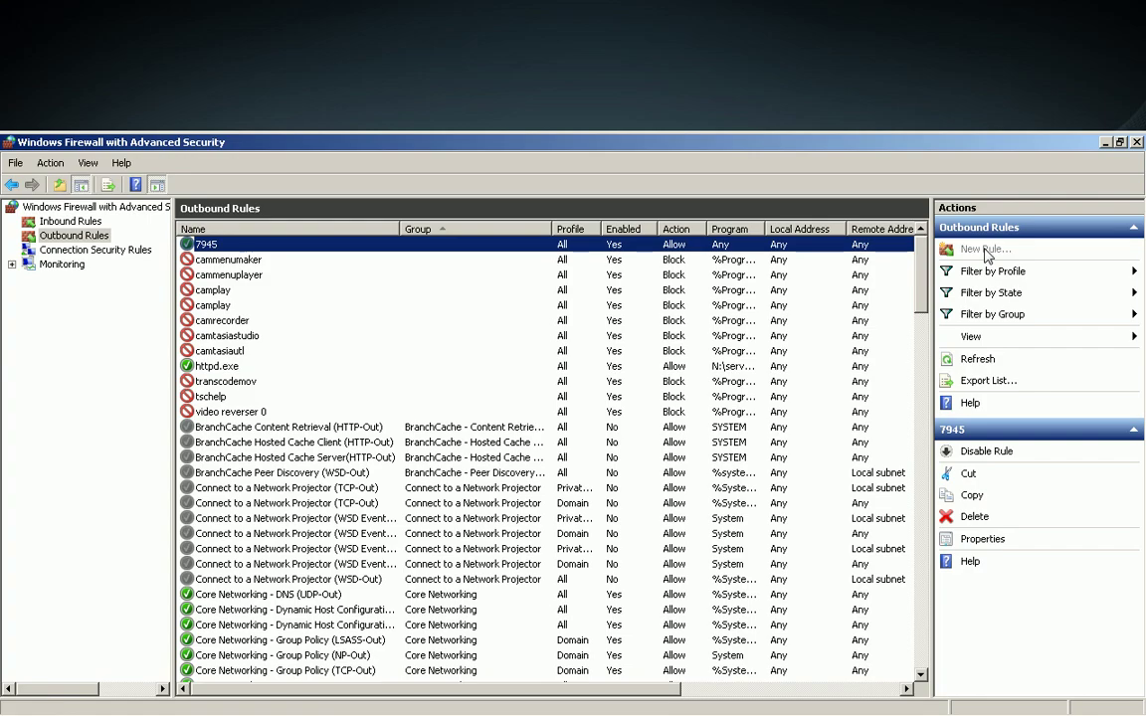
Start a new outbound port rule for UDP on specific remote port 14773, copying the UDP client port from eMule's options
click(983, 250)
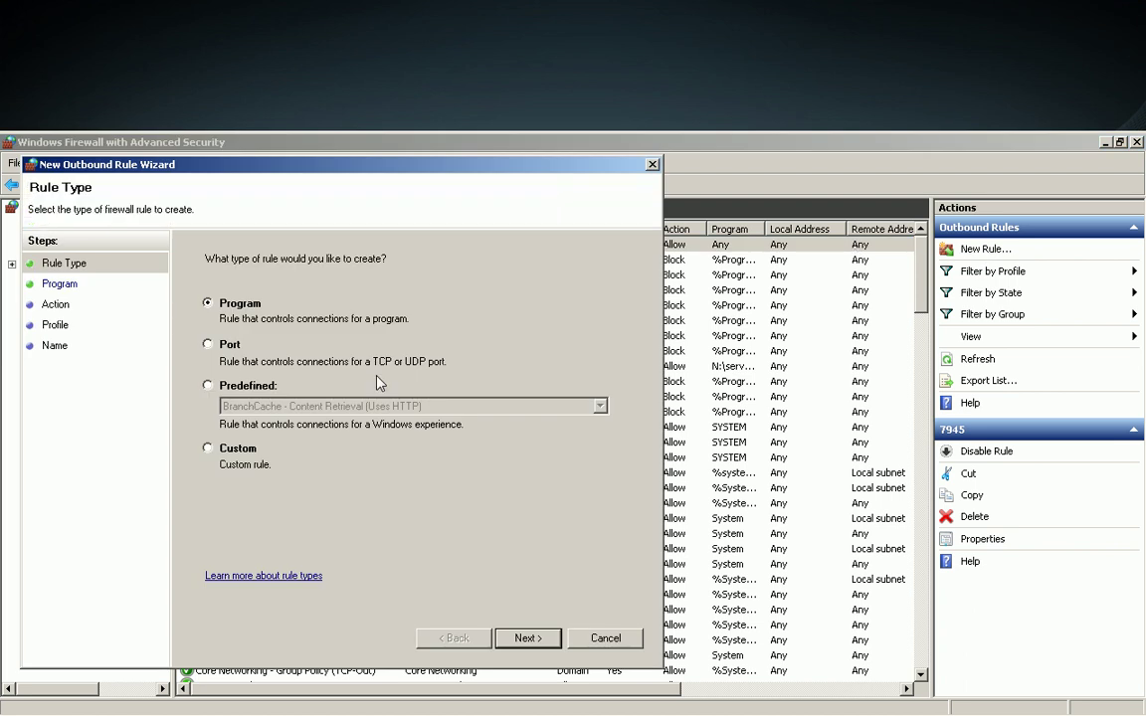
click(227, 348)
click(542, 640)
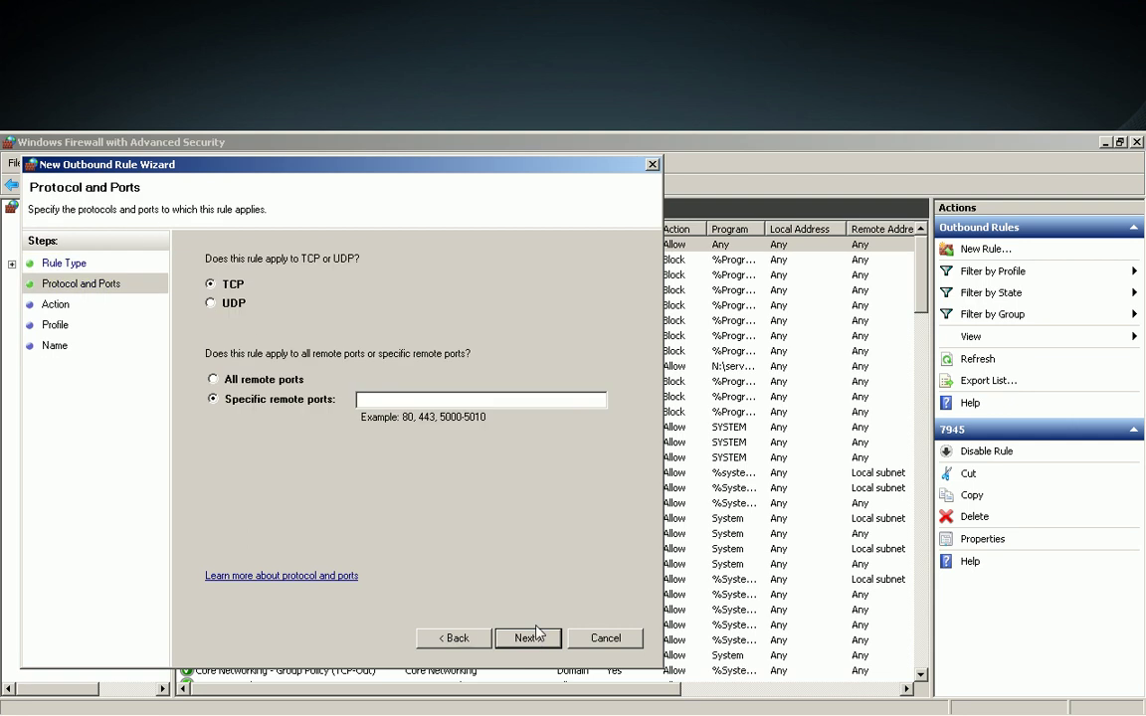
click(236, 305)
key(alt+Tab)
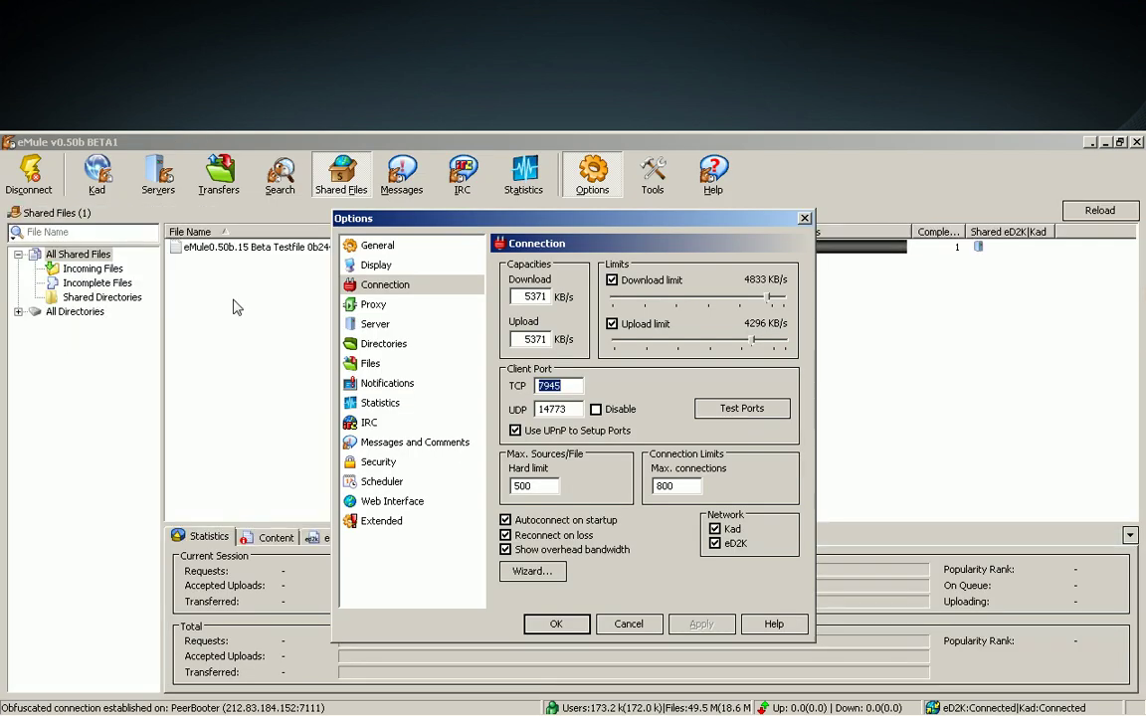
key(Tab)
key(ctrl+c)
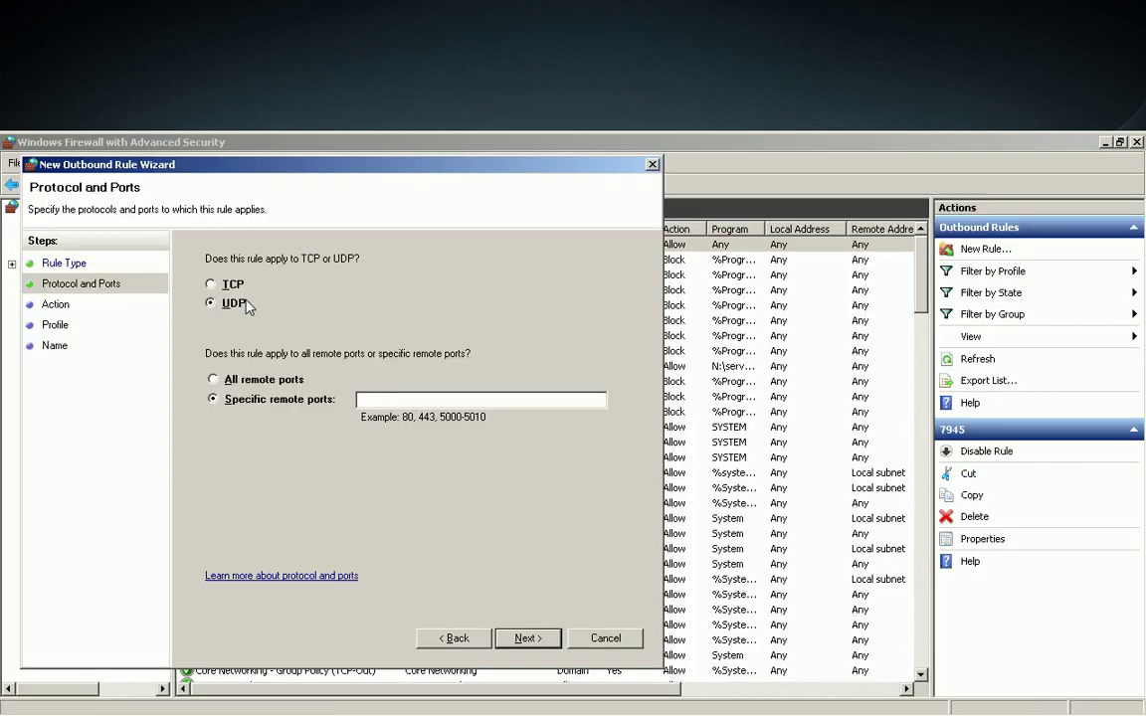
click(410, 398)
key(ctrl+v)
click(552, 642)
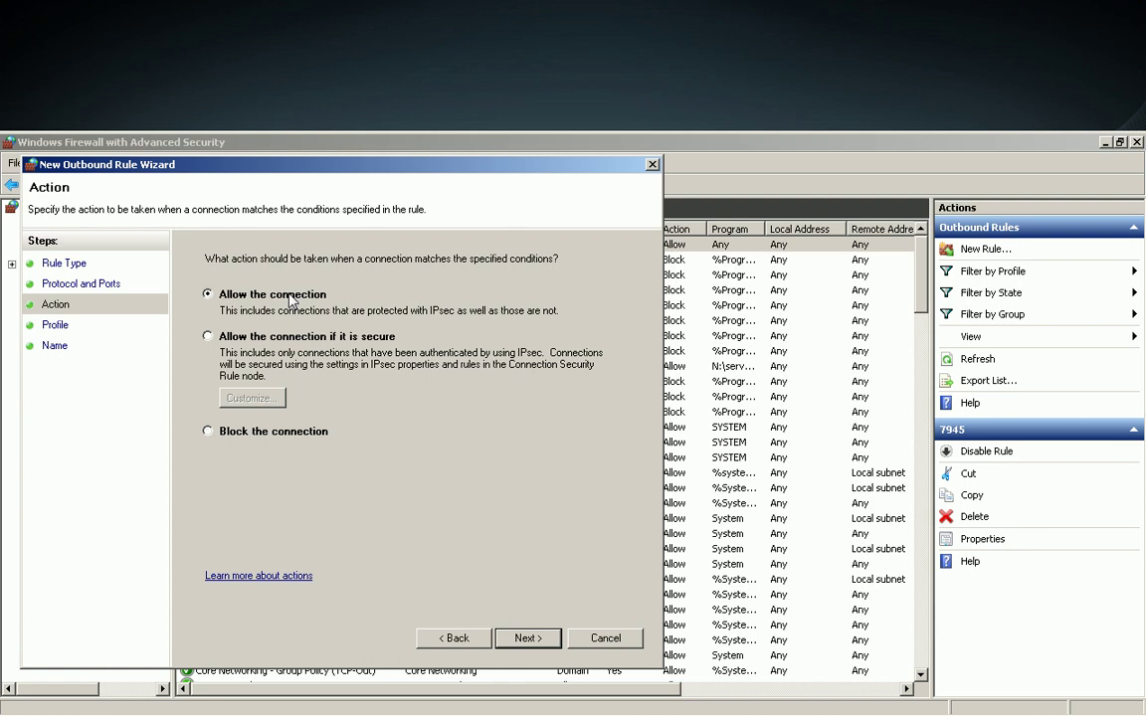
Allow the connection for the Domain, Private and Public profiles, and finish the UDP outbound rule with the name 14773
click(528, 638)
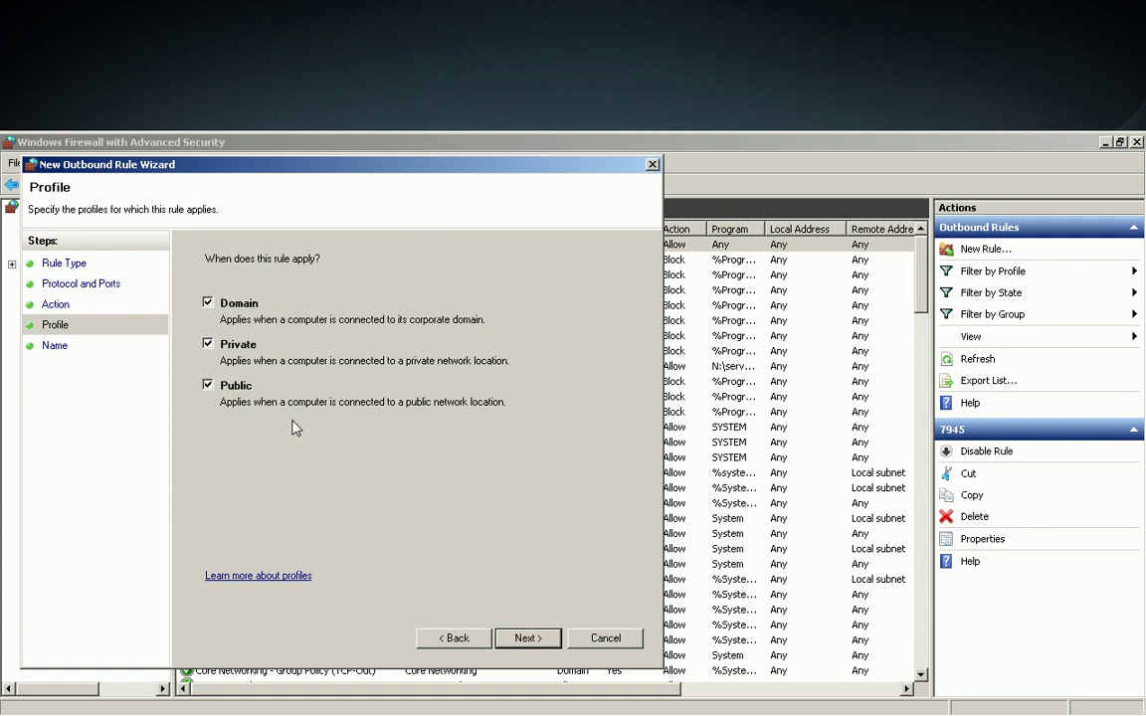
click(552, 639)
click(392, 335)
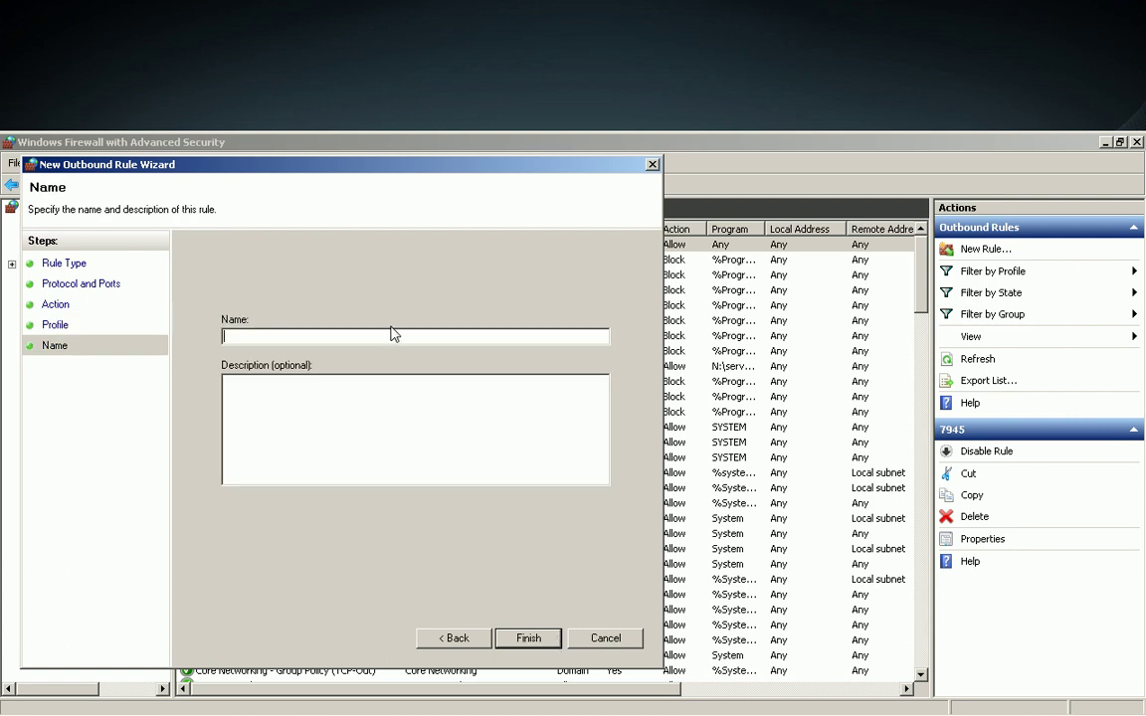
text(14773)
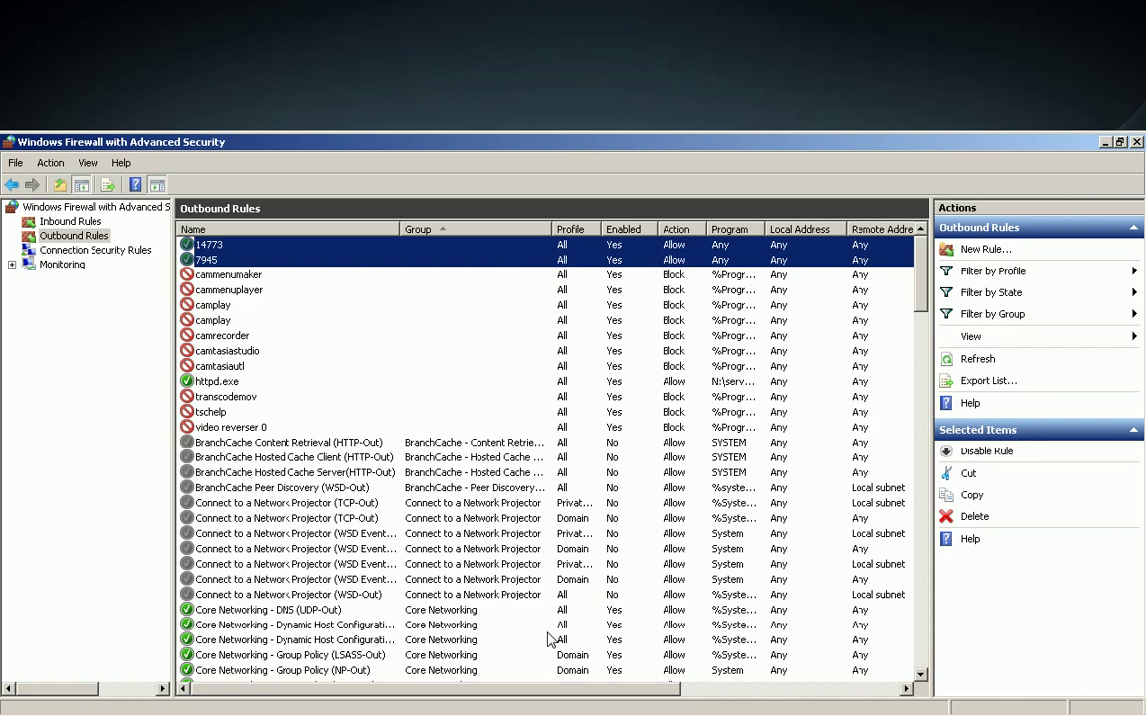
Review the 7945 and 14773 rules in the outbound rules and view the inbound rules list
click(214, 255)
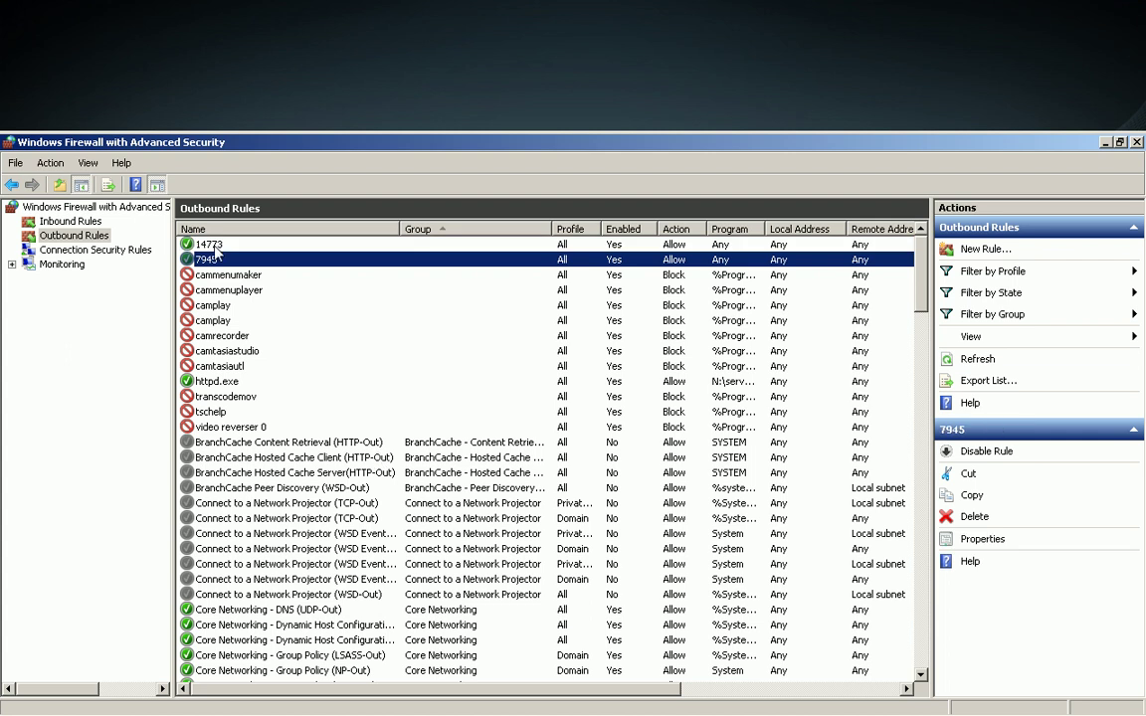
click(212, 247)
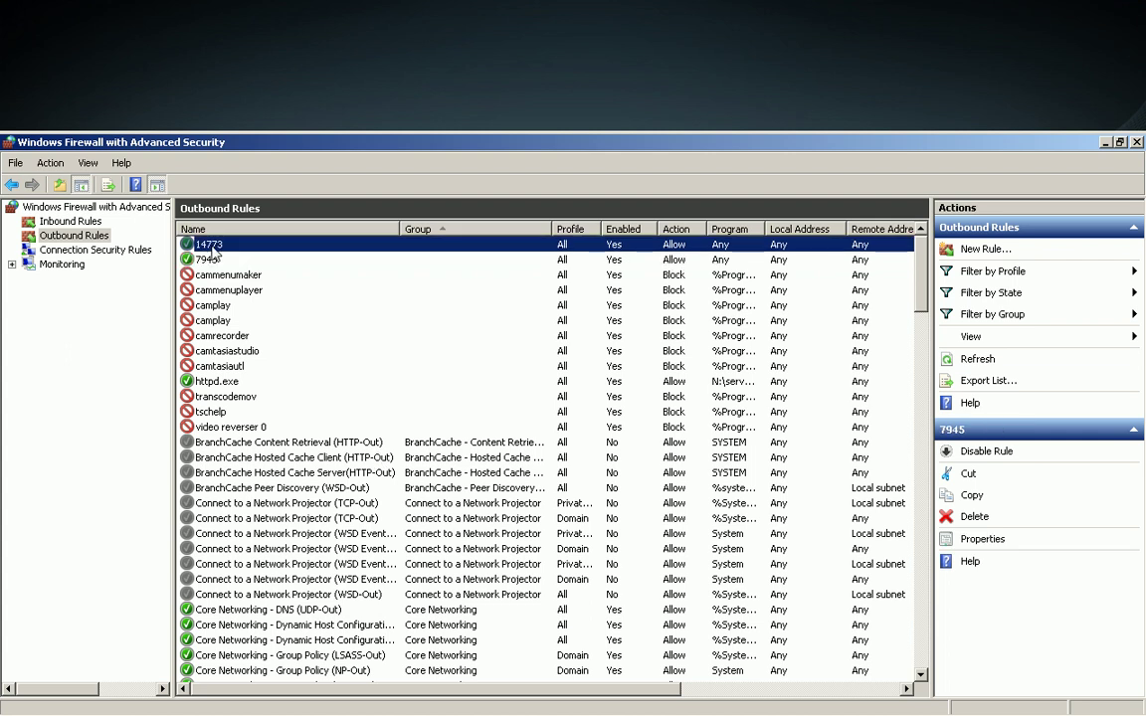
click(86, 221)
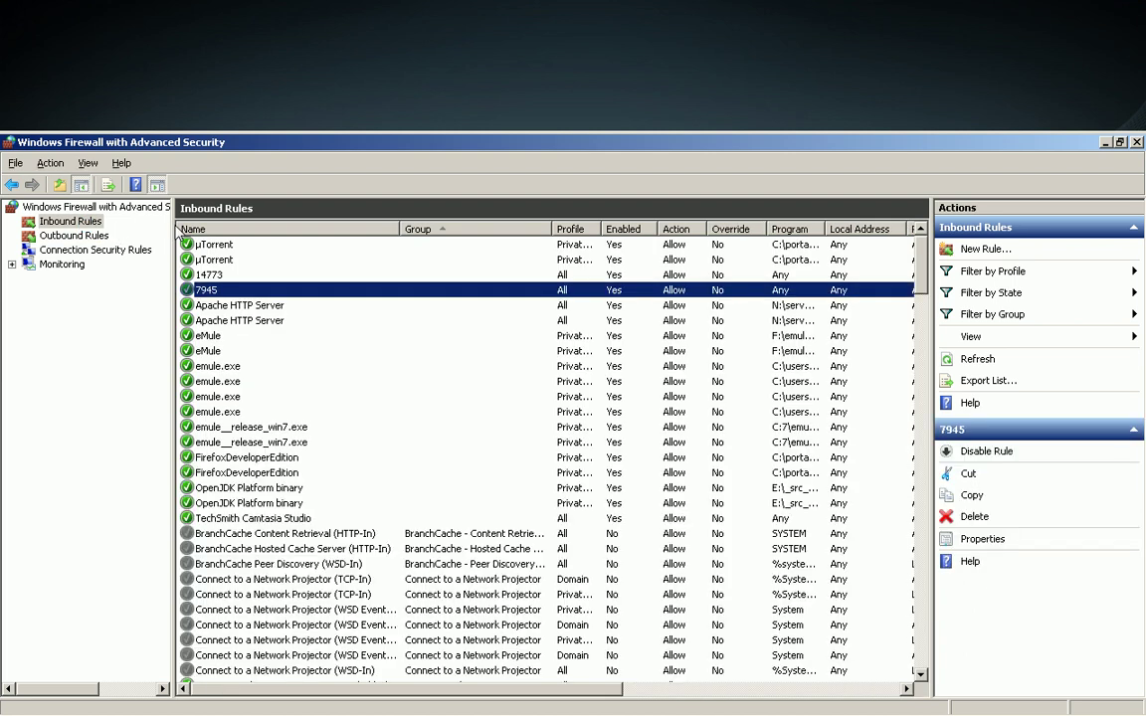
Switch to eMule and accept the connection options
key(alt+Tab)
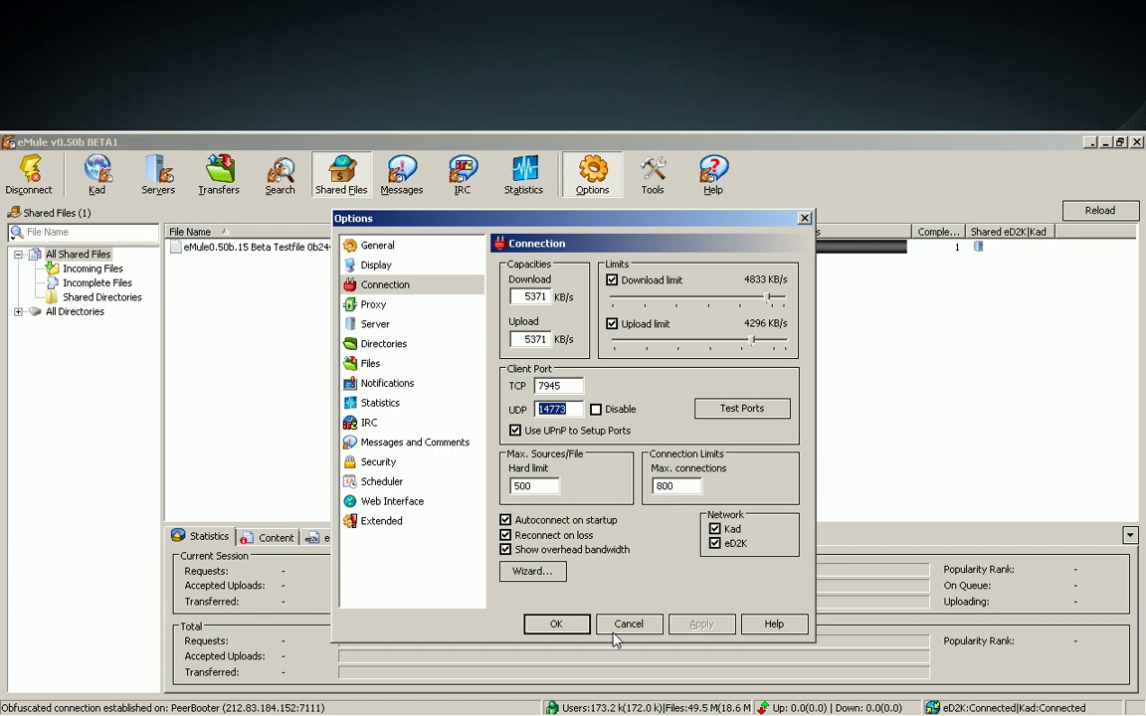
click(565, 628)
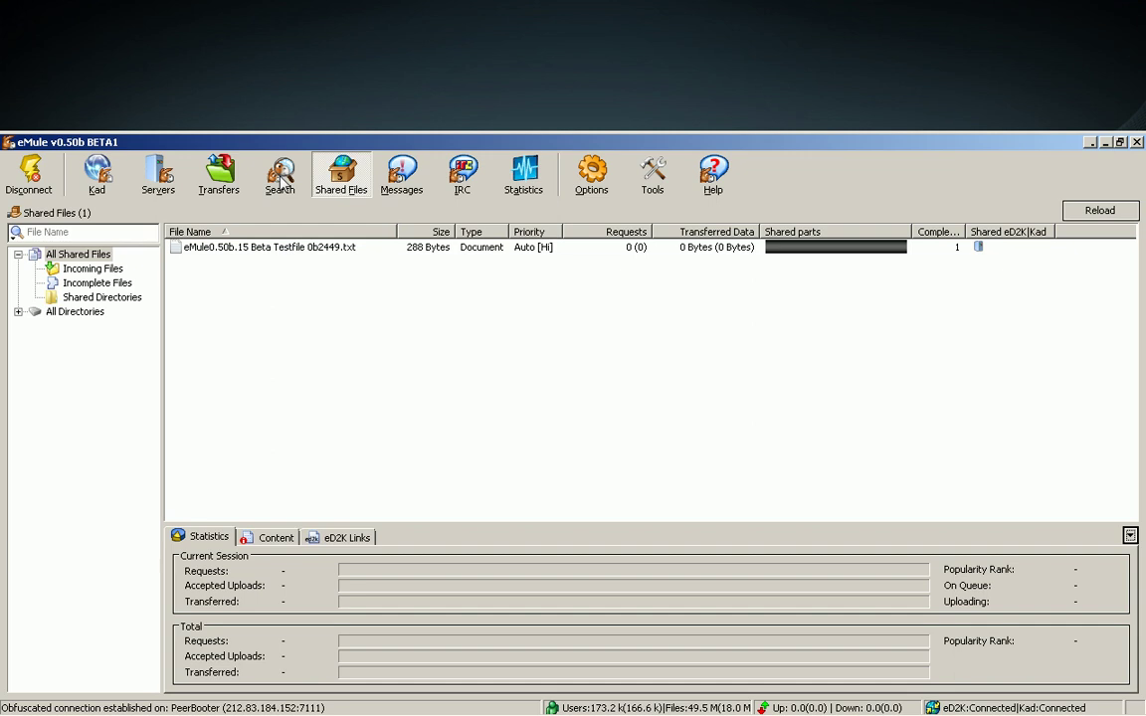
key(Down)
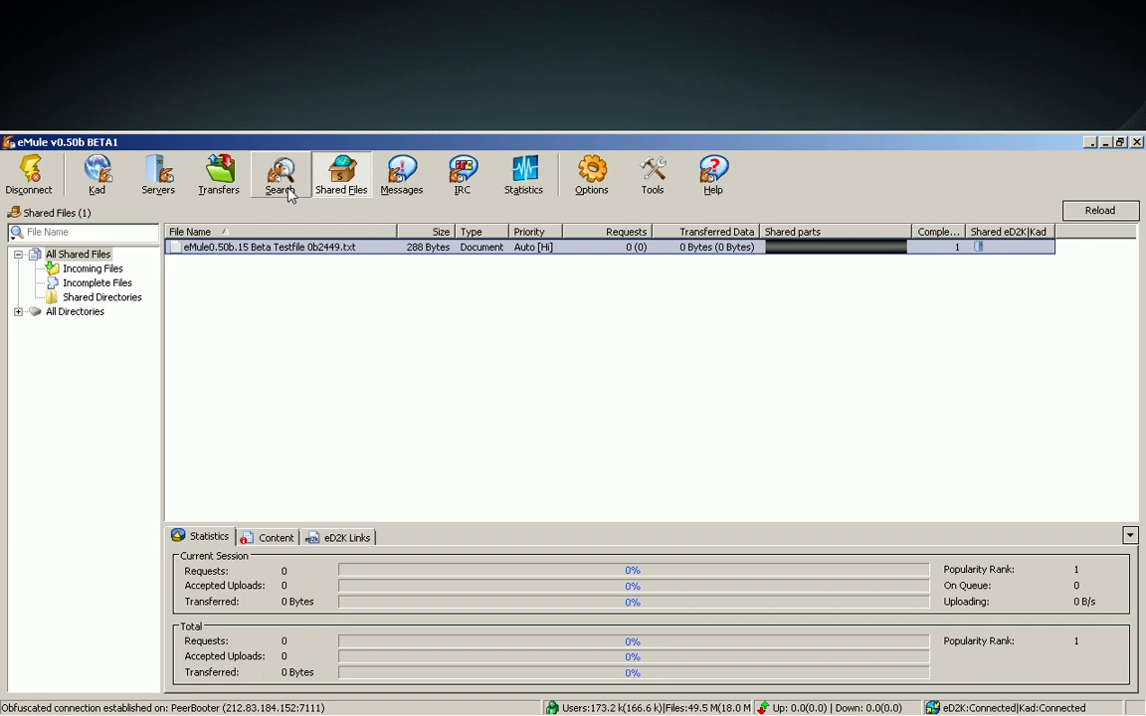
Search for math with the Global (Servers) method and widen the File Name column to fit the full result names
click(286, 189)
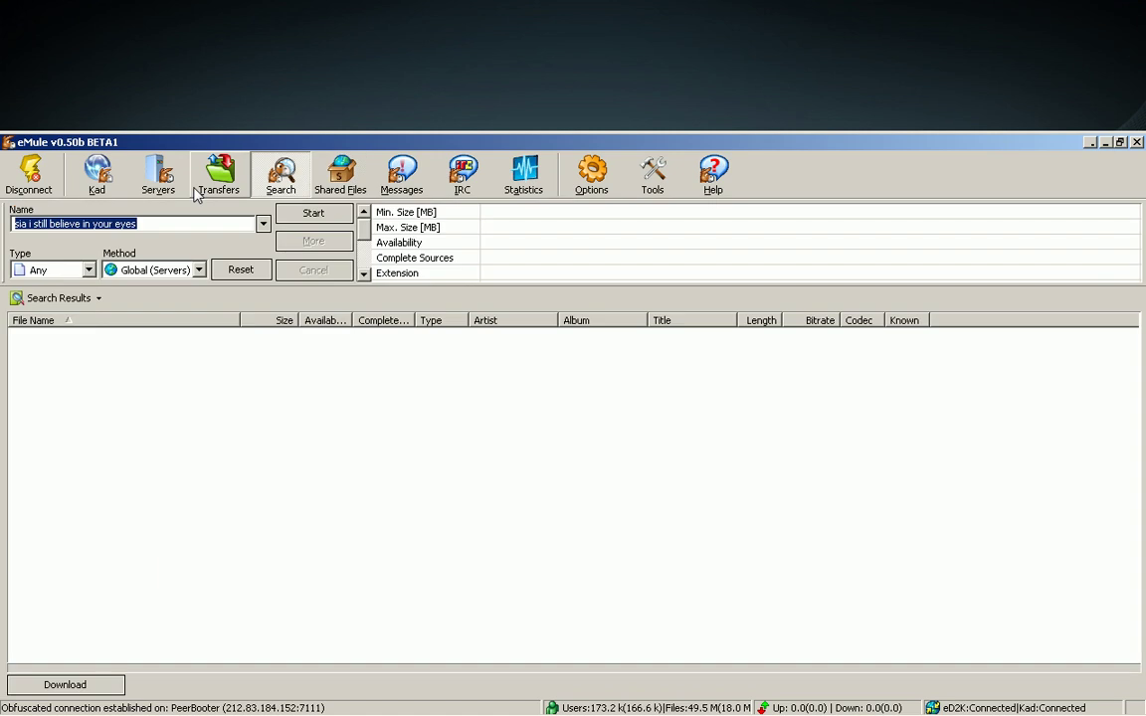
key(BackSpace)
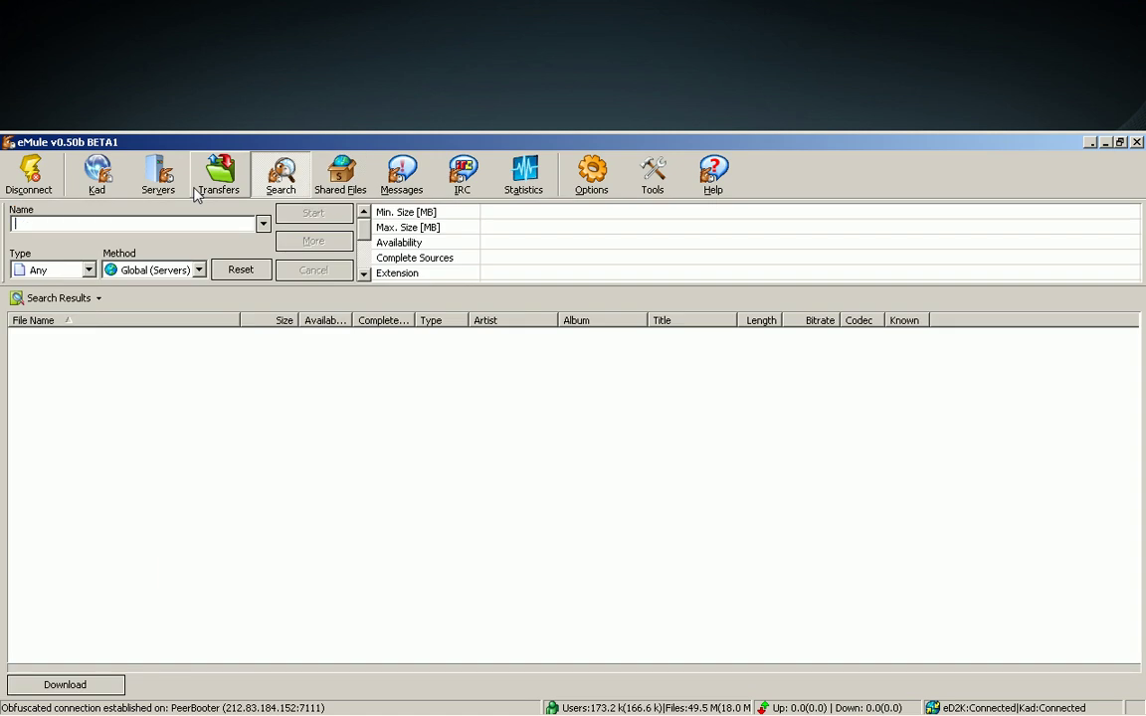
text(math)
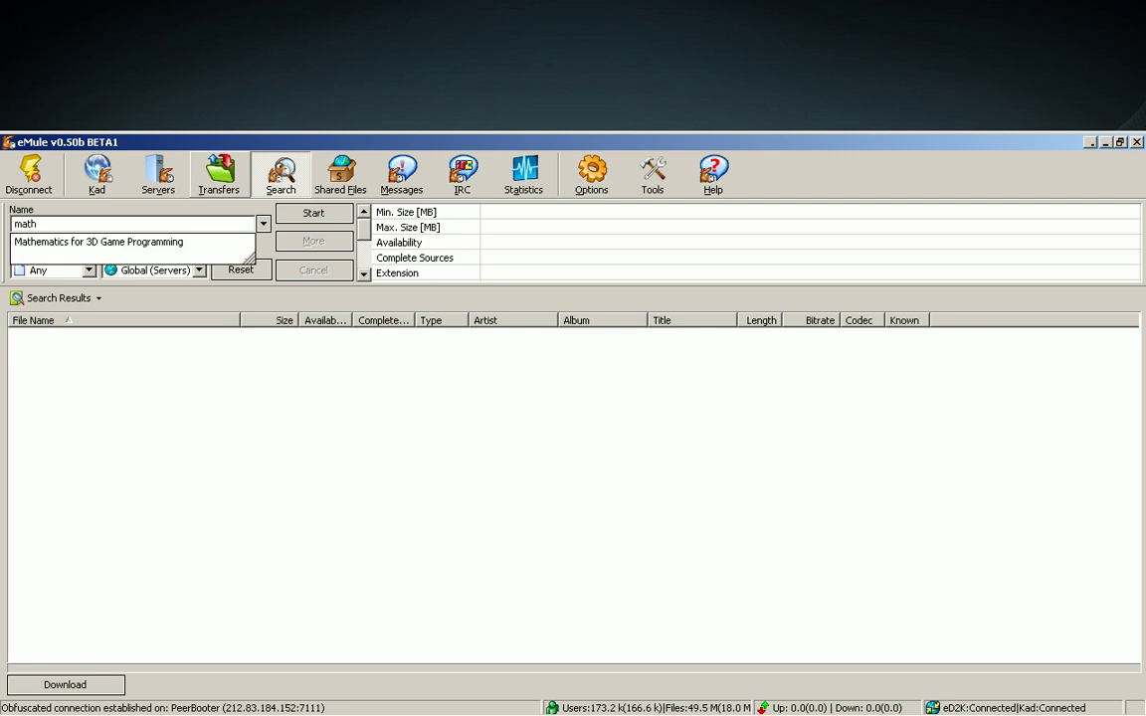
key(Return)
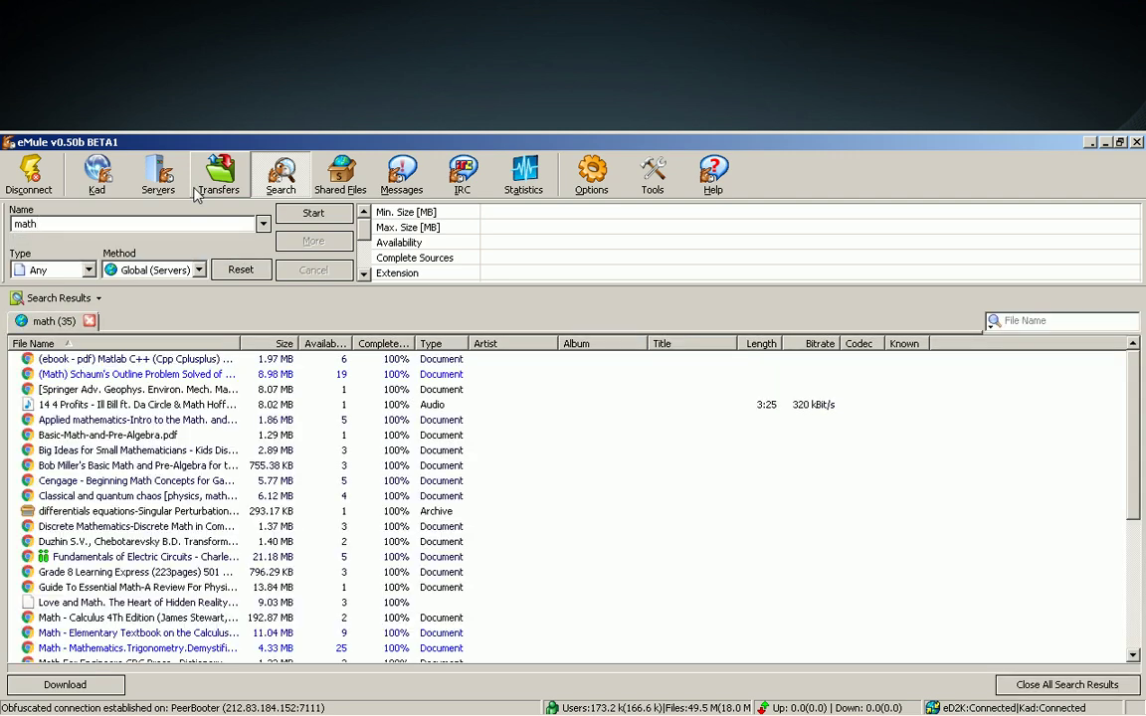
double_click(243, 345)
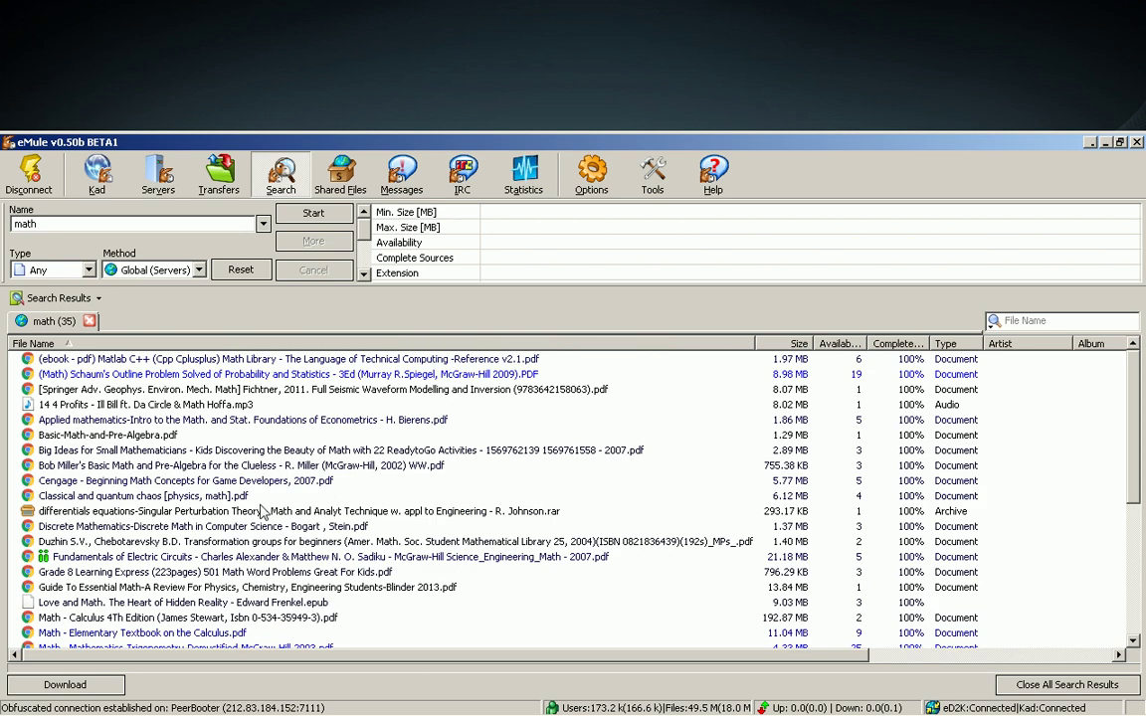
click(264, 560)
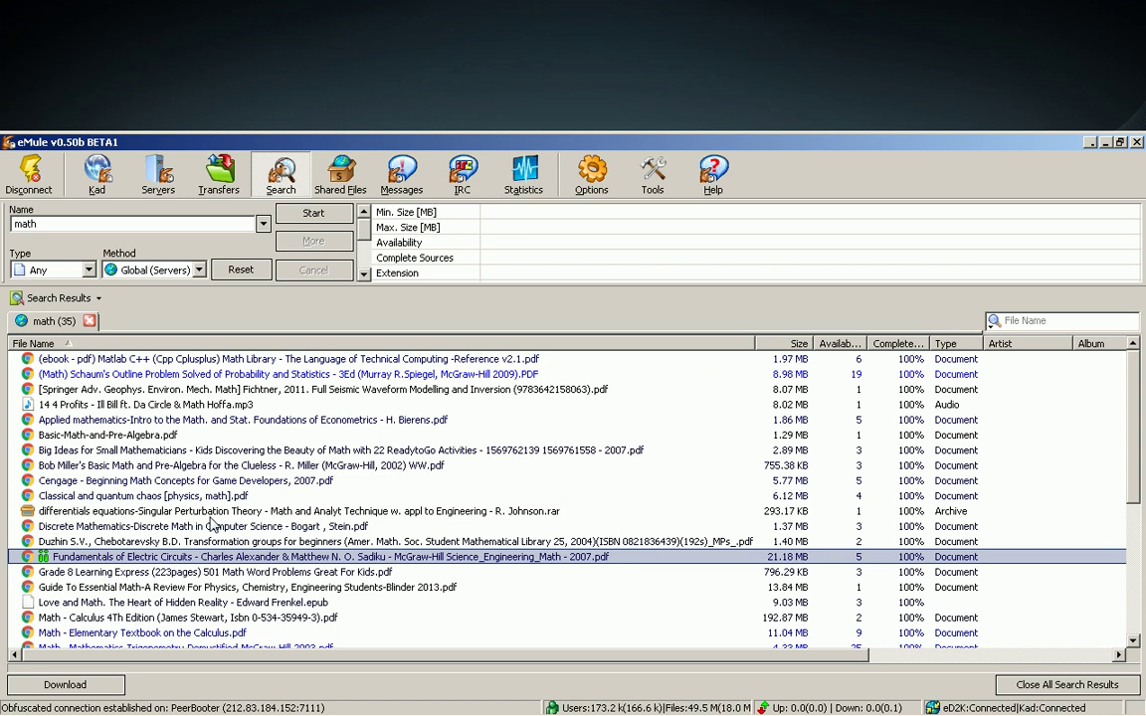
Set the search method to Automatic and run the math search again
click(157, 270)
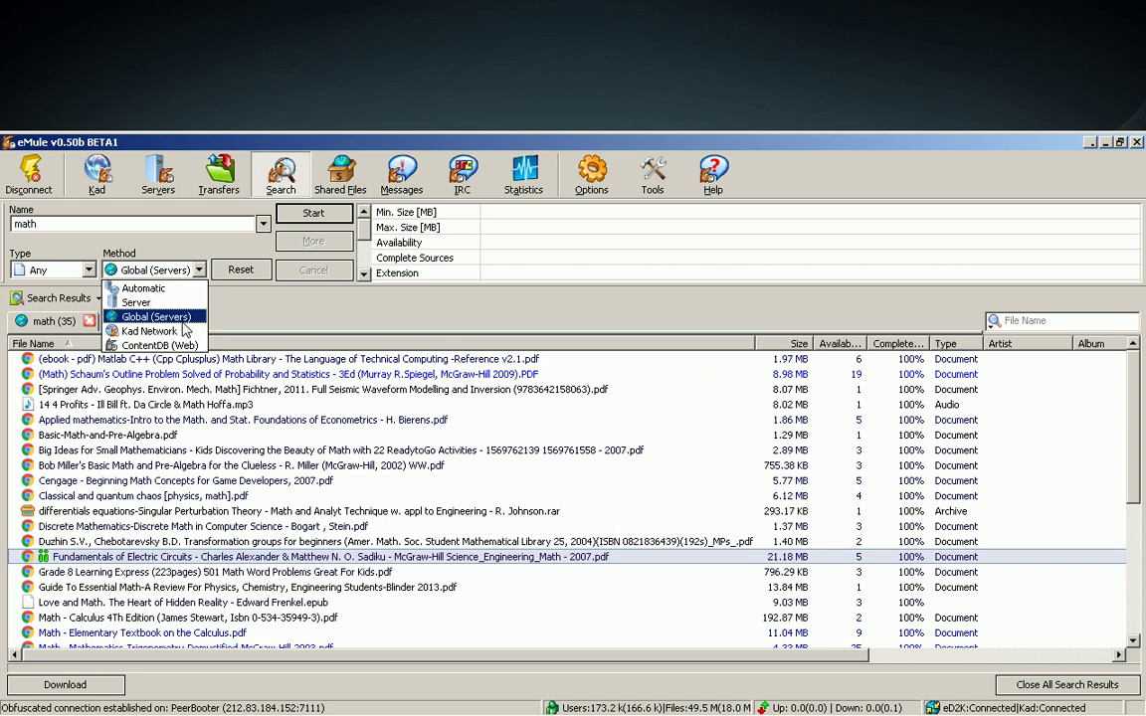
click(185, 290)
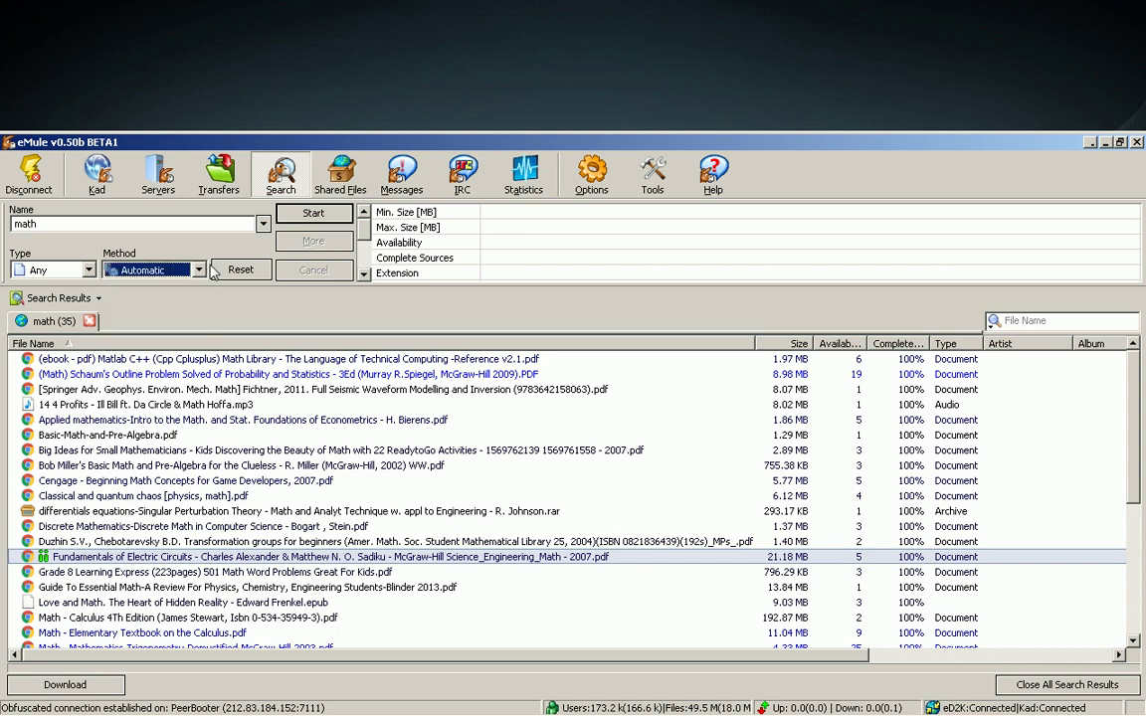
click(310, 217)
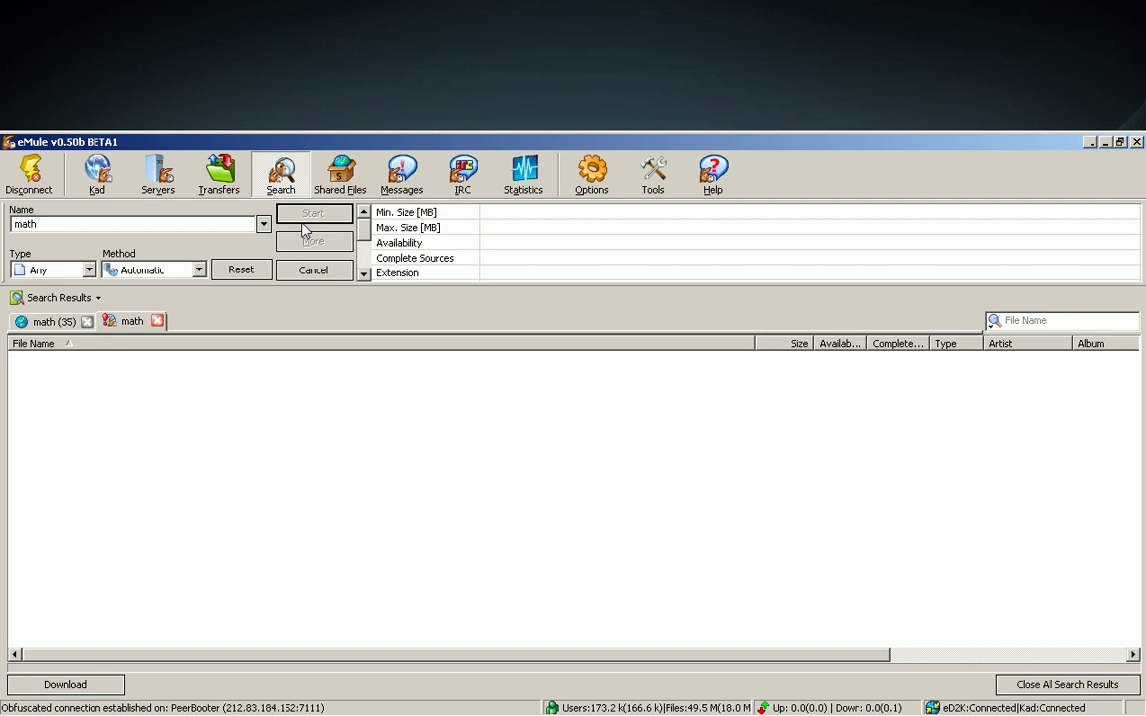
Close the results of the earlier math search and browse the results of the Automatic one down to the end of the list
click(39, 328)
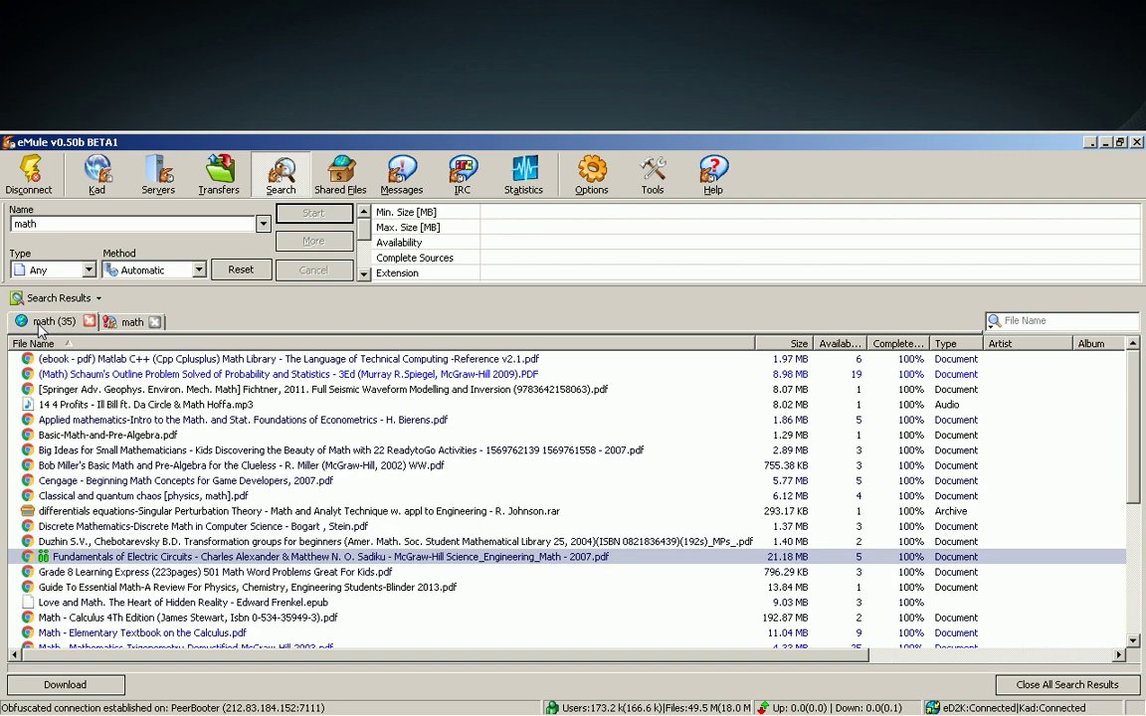
middle_click(39, 328)
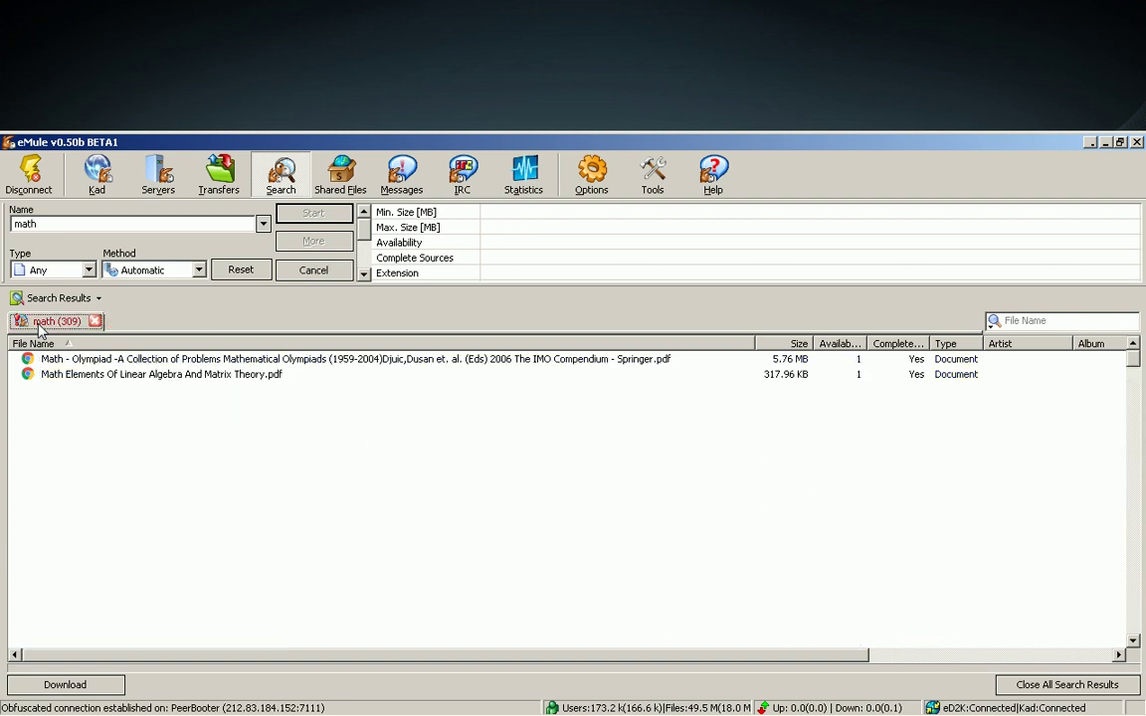
click(254, 379)
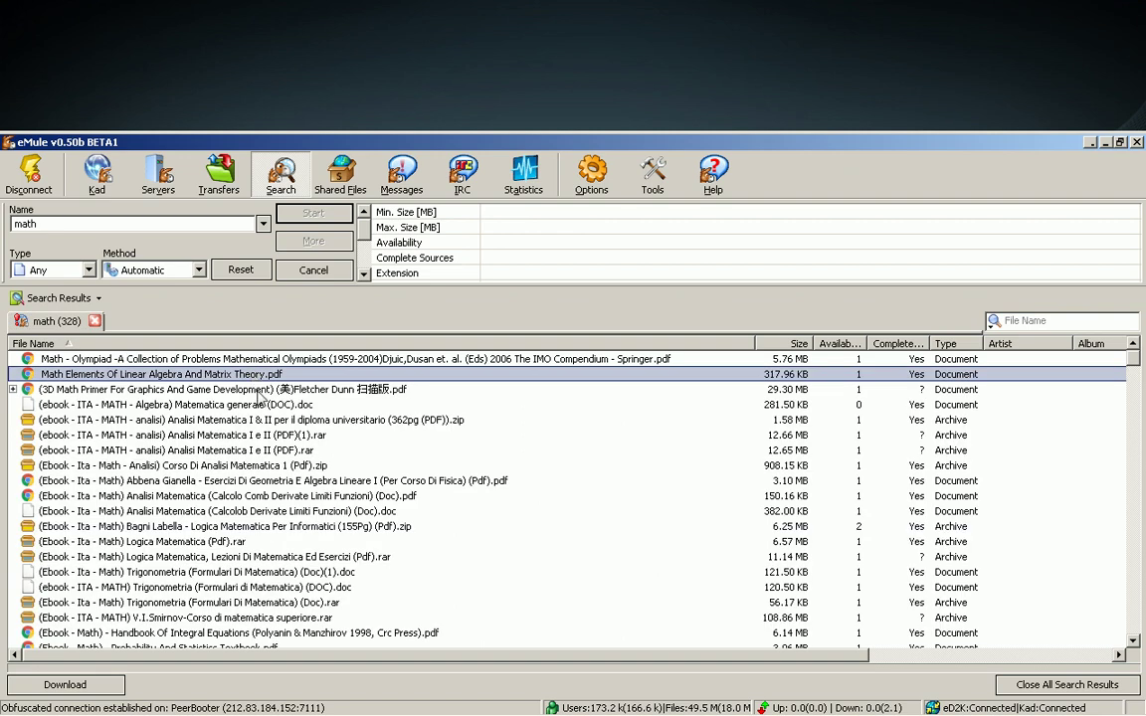
click(290, 421)
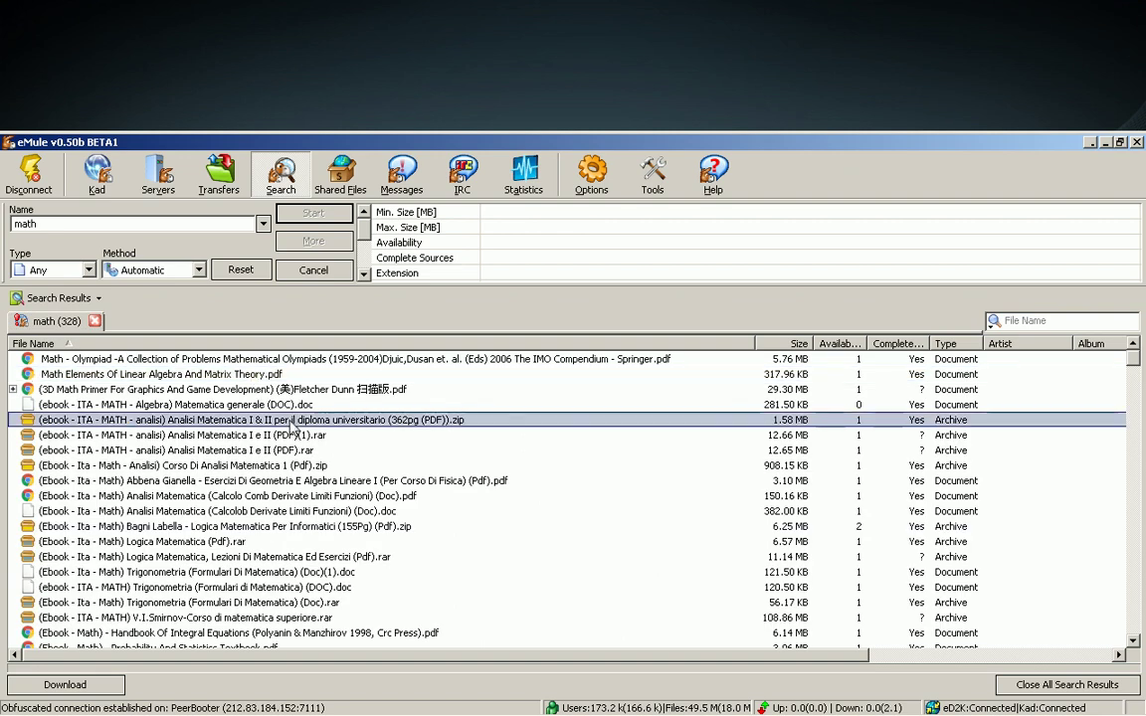
scroll(290, 425, down, 15)
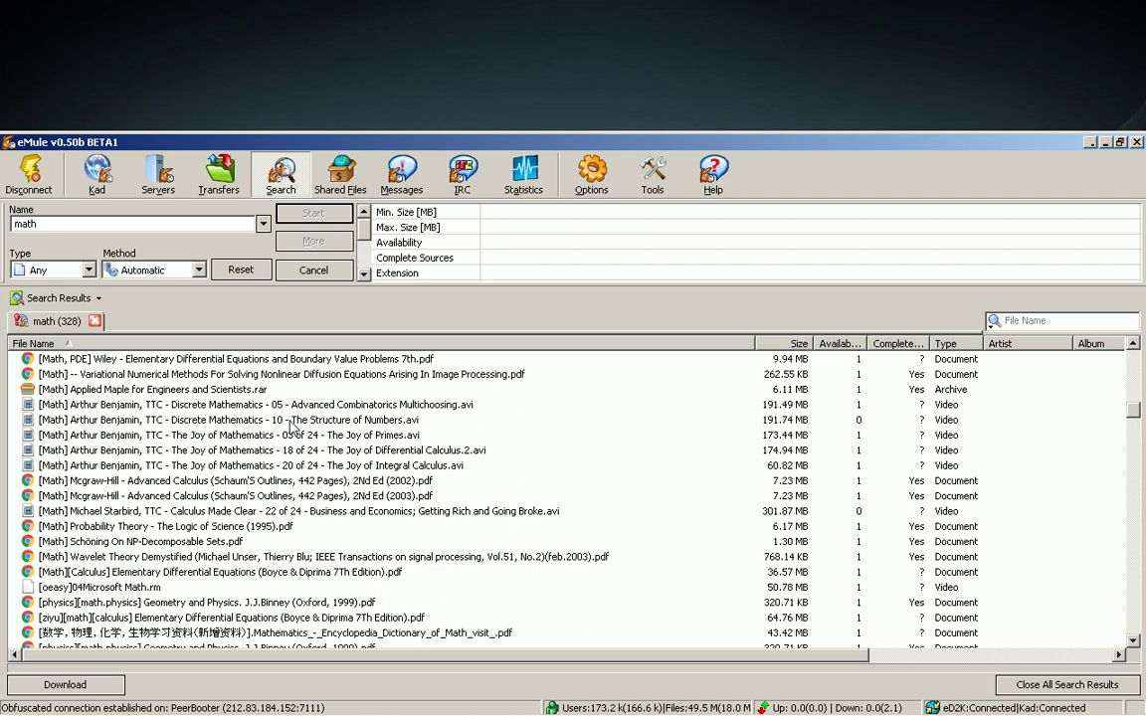
scroll(291, 425, down, 10)
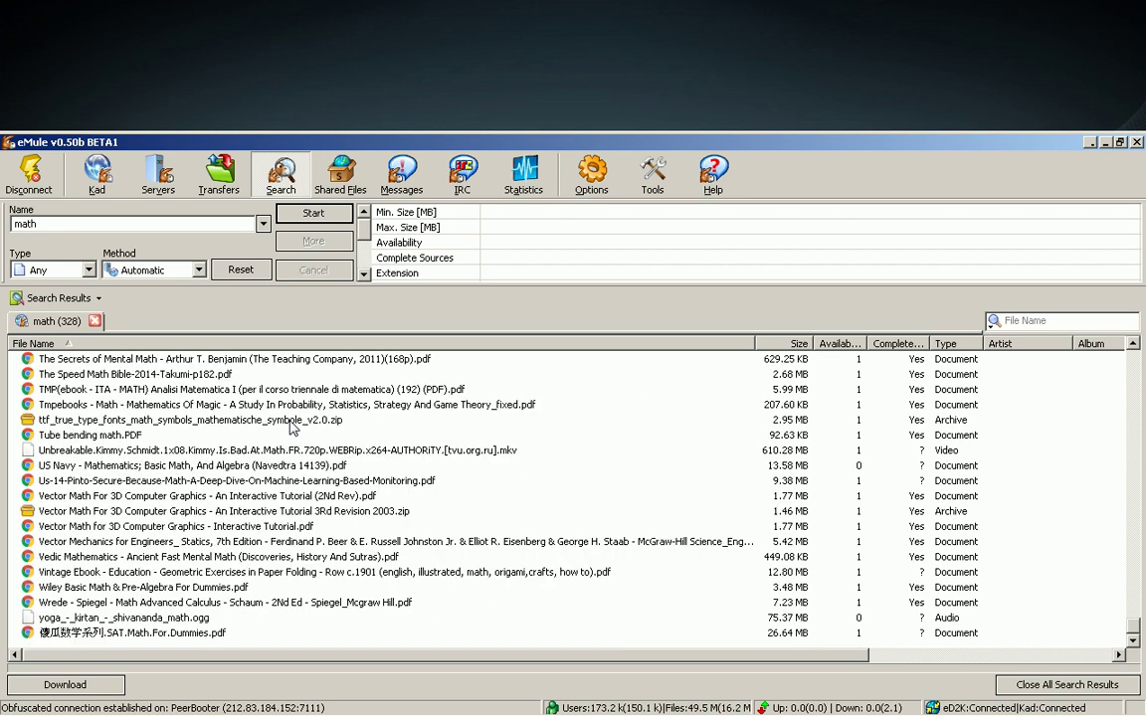
View the transfers page and check the eD2K and Kad network details in My Info on the servers page
click(220, 184)
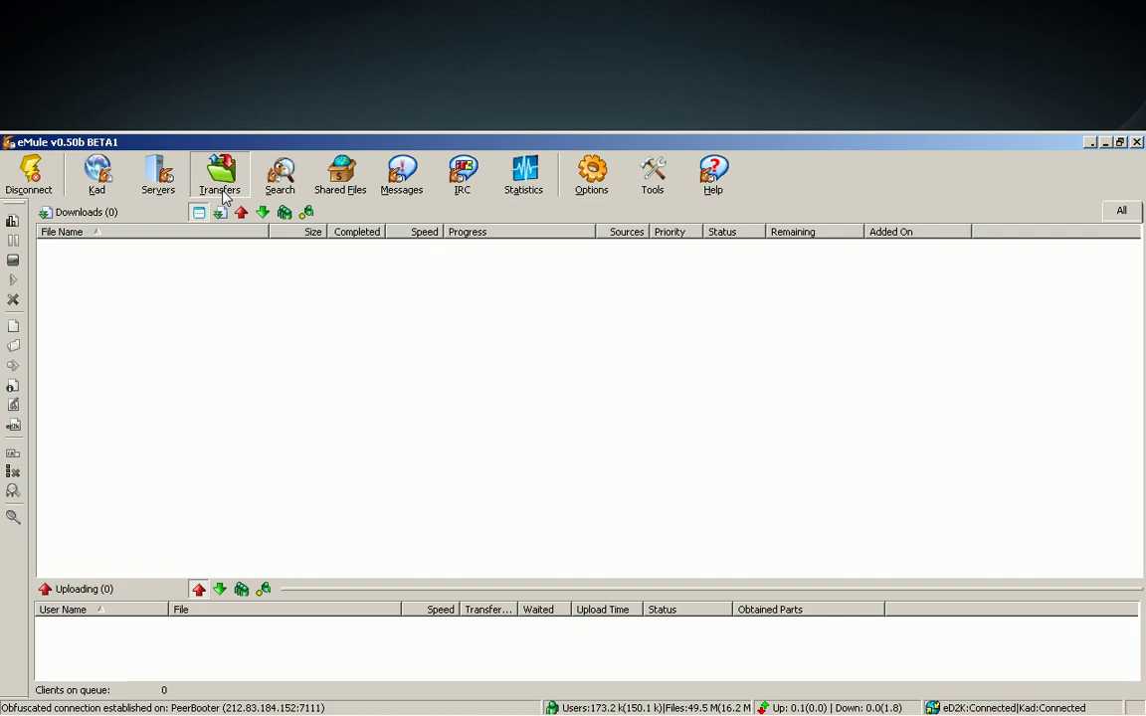
click(155, 181)
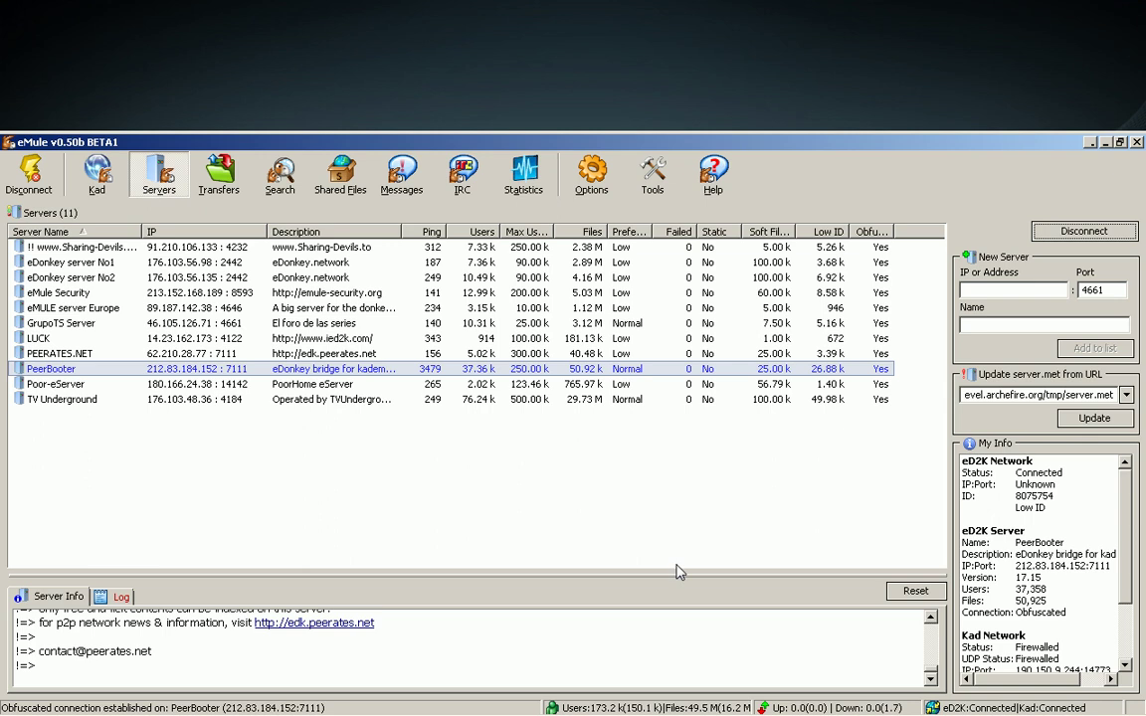
drag(1127, 571, 1127, 631)
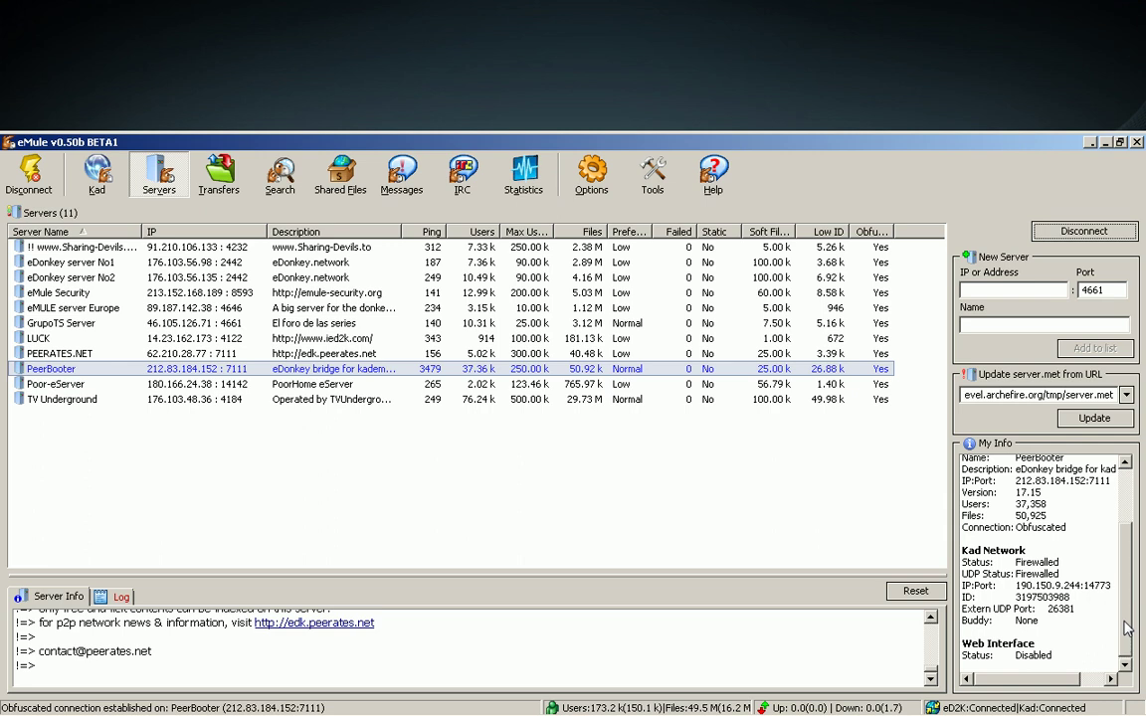
Switch to Windows Firewall with Advanced Security and set the Public Profile's firewall state to Off
key(alt+Tab)
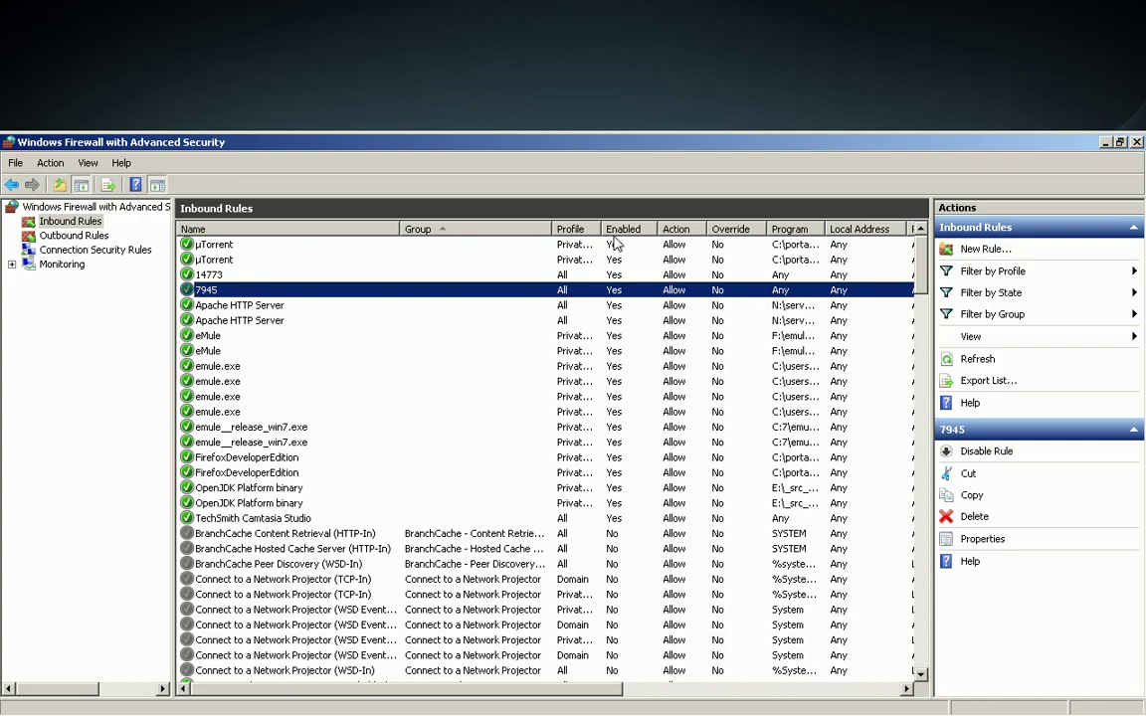
click(64, 207)
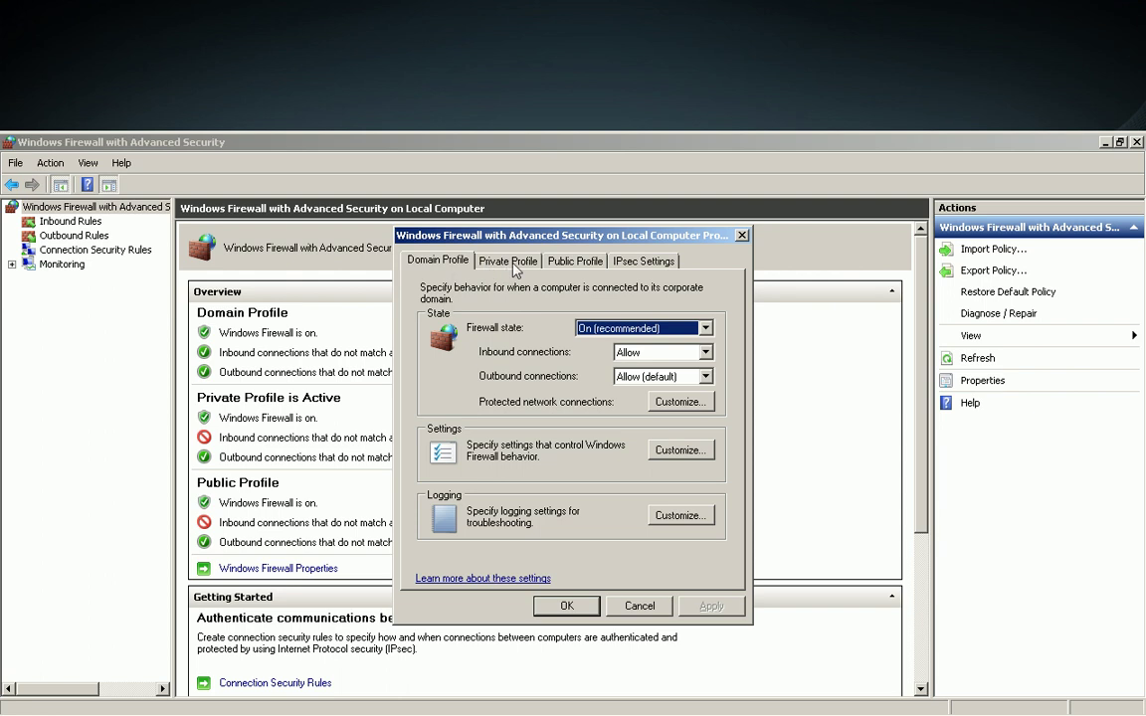
click(575, 261)
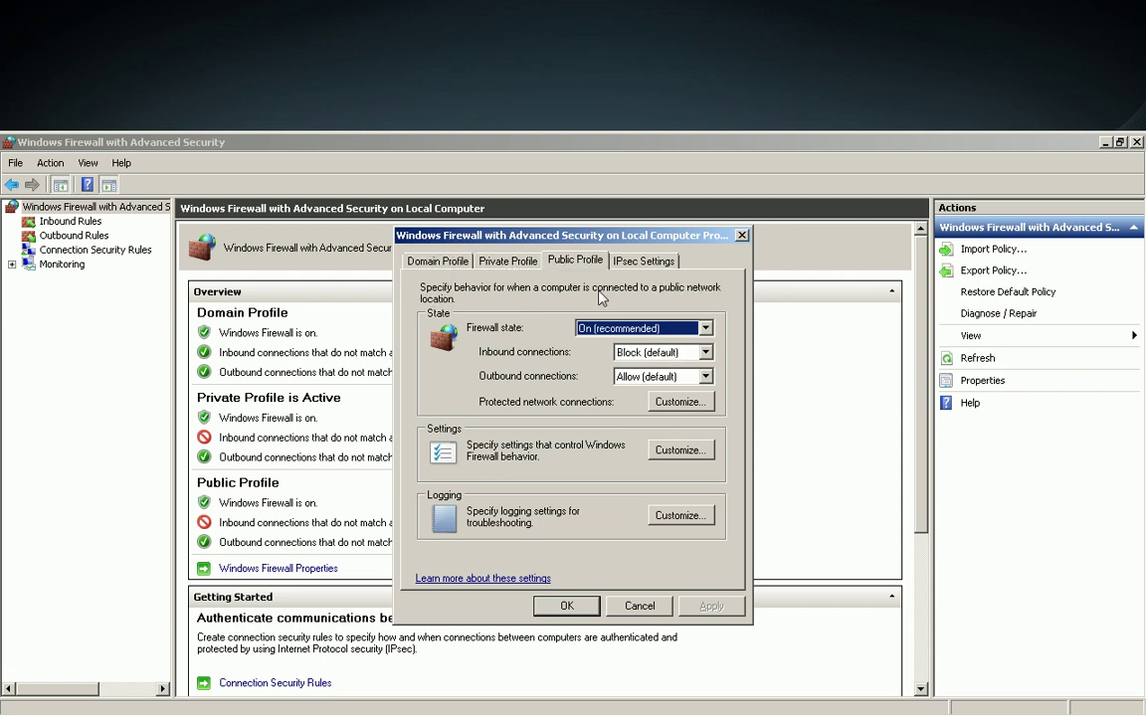
click(636, 330)
click(637, 356)
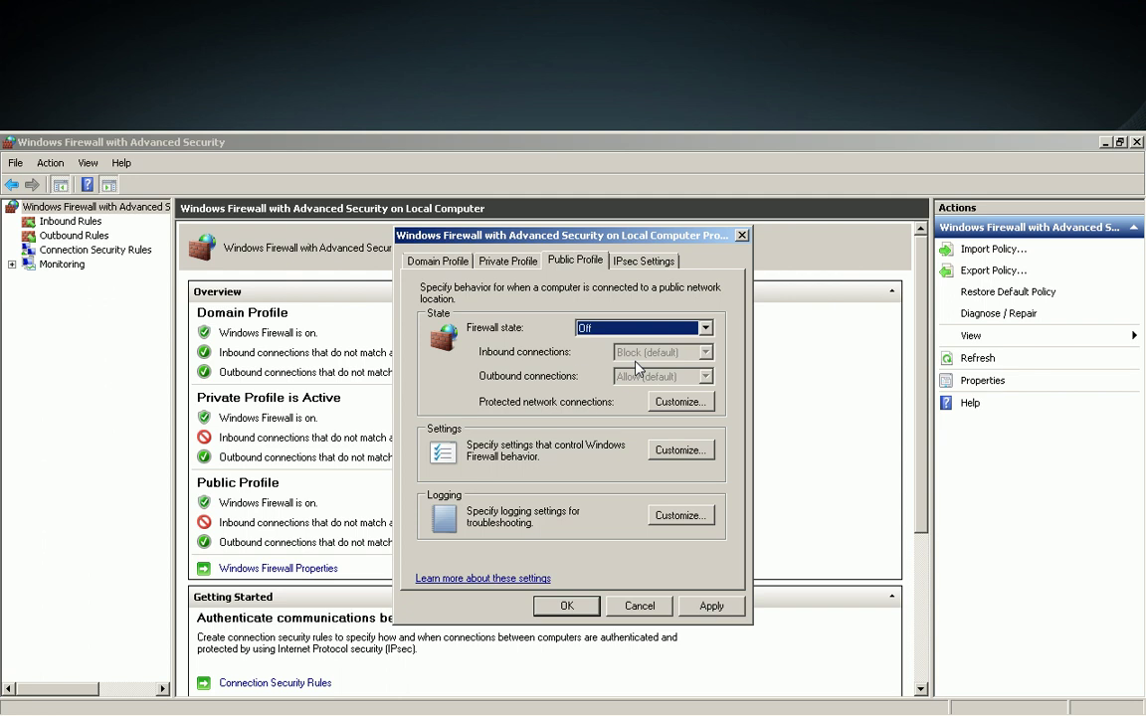
click(559, 605)
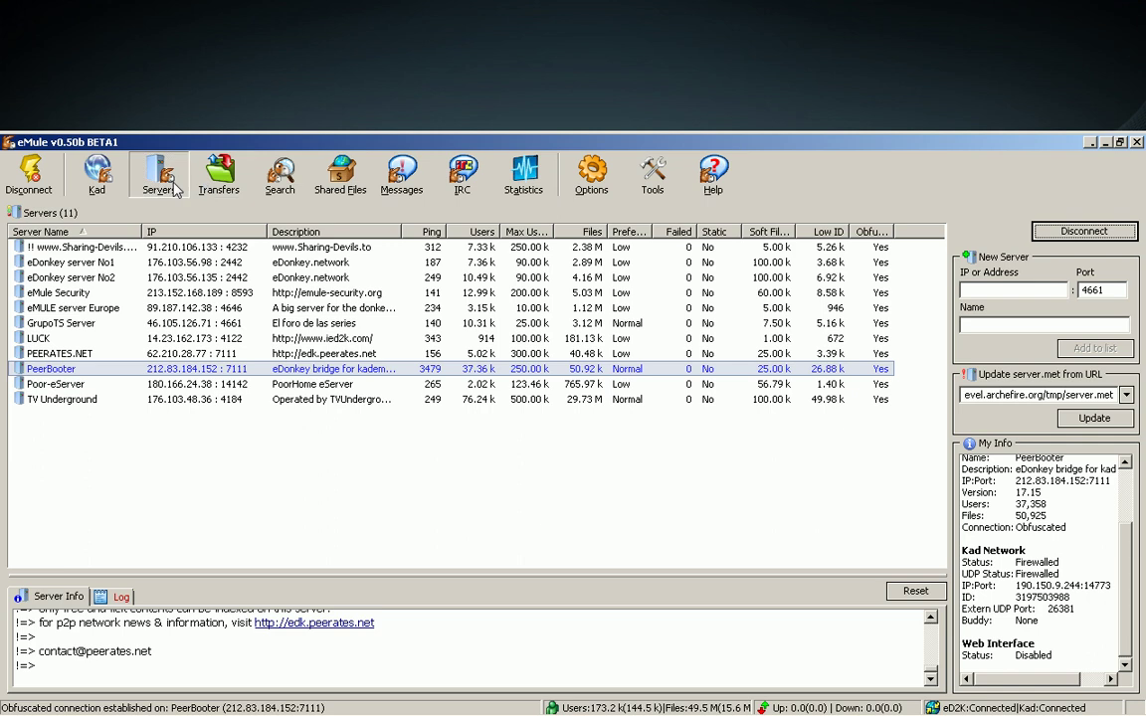
Switch to eMule, disconnect from the Kad network and bootstrap it from known clients
click(98, 177)
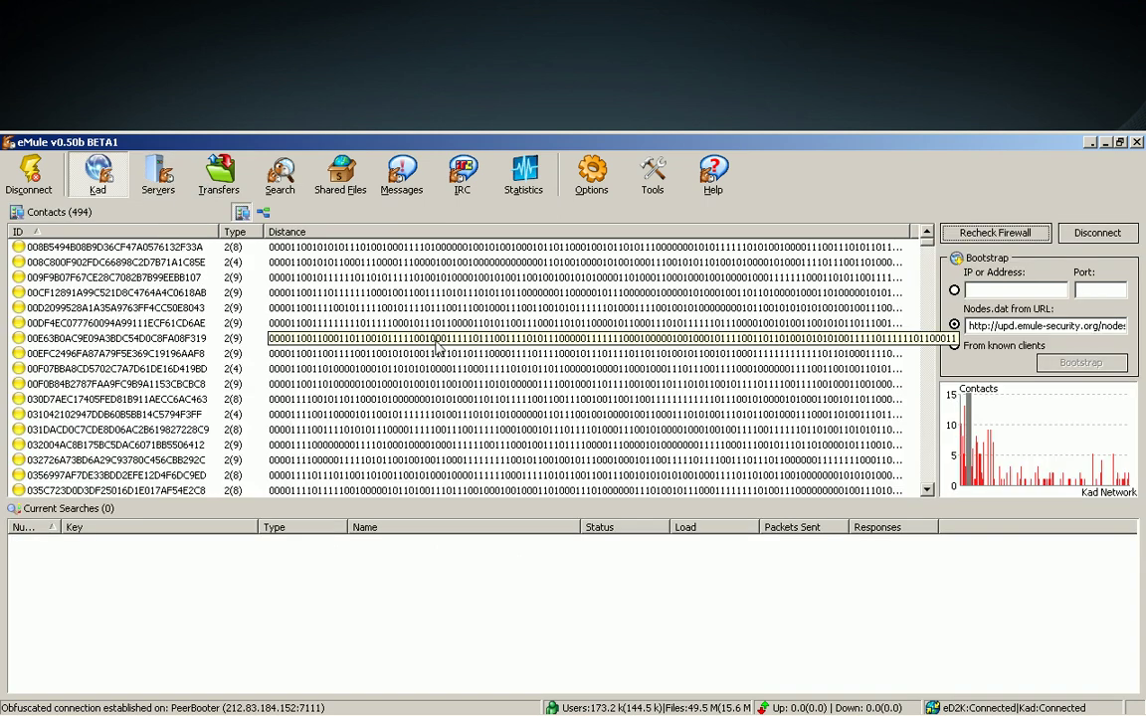
click(1104, 237)
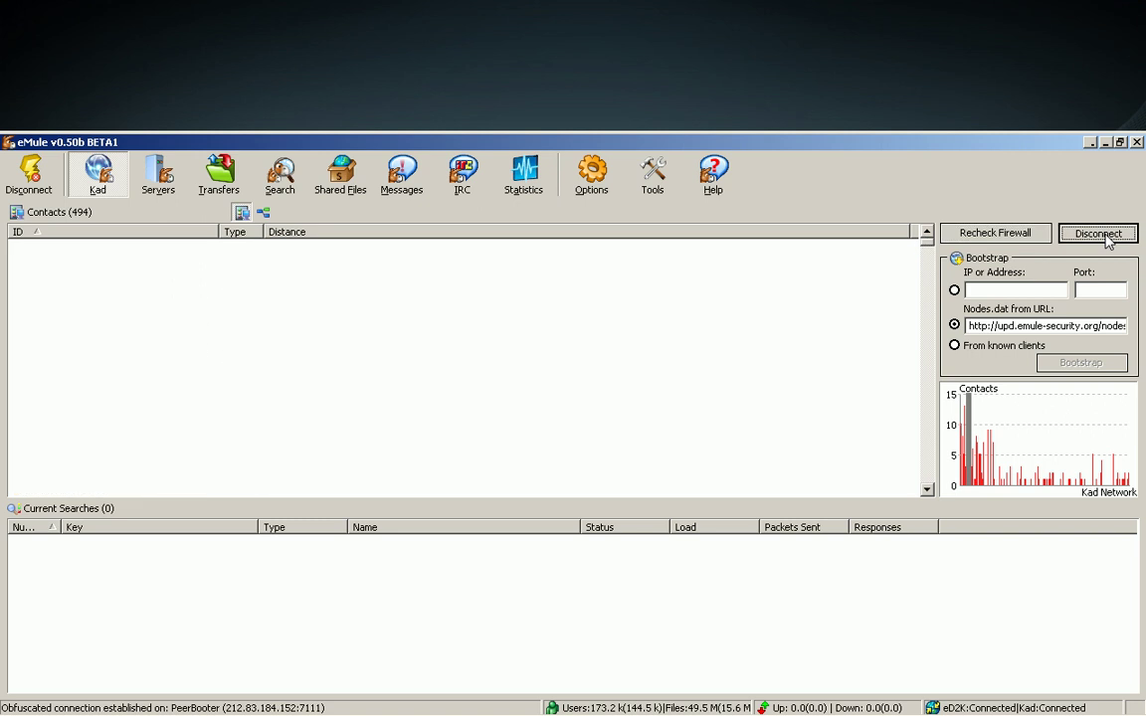
click(954, 346)
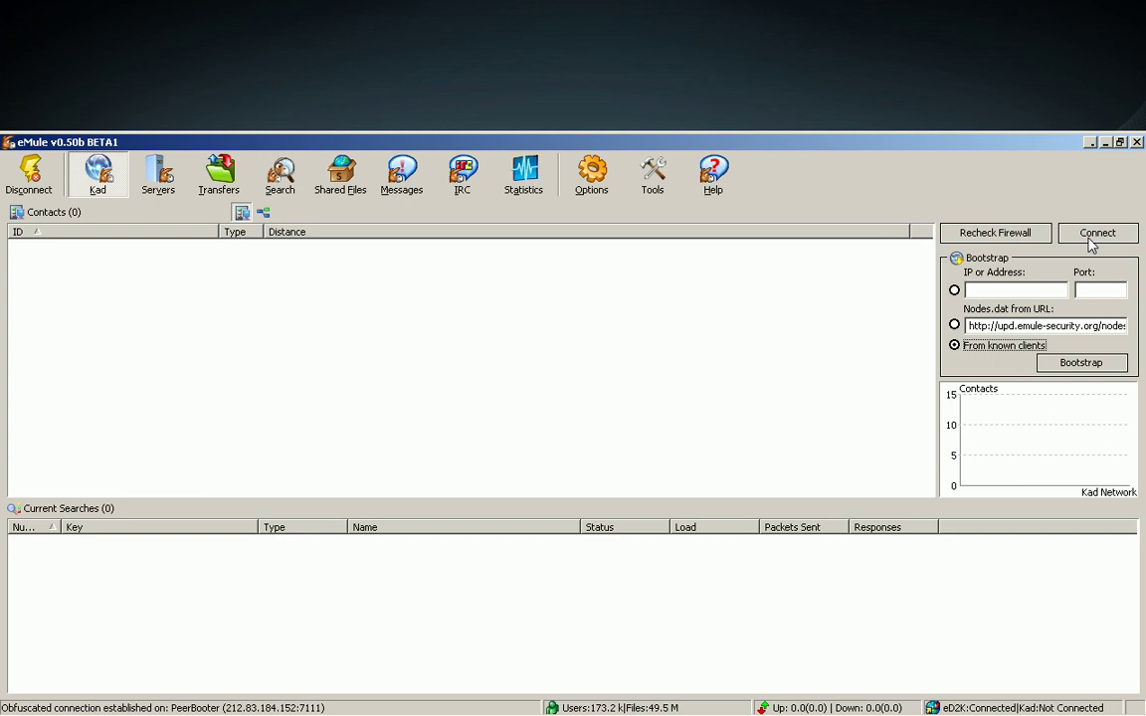
click(1088, 365)
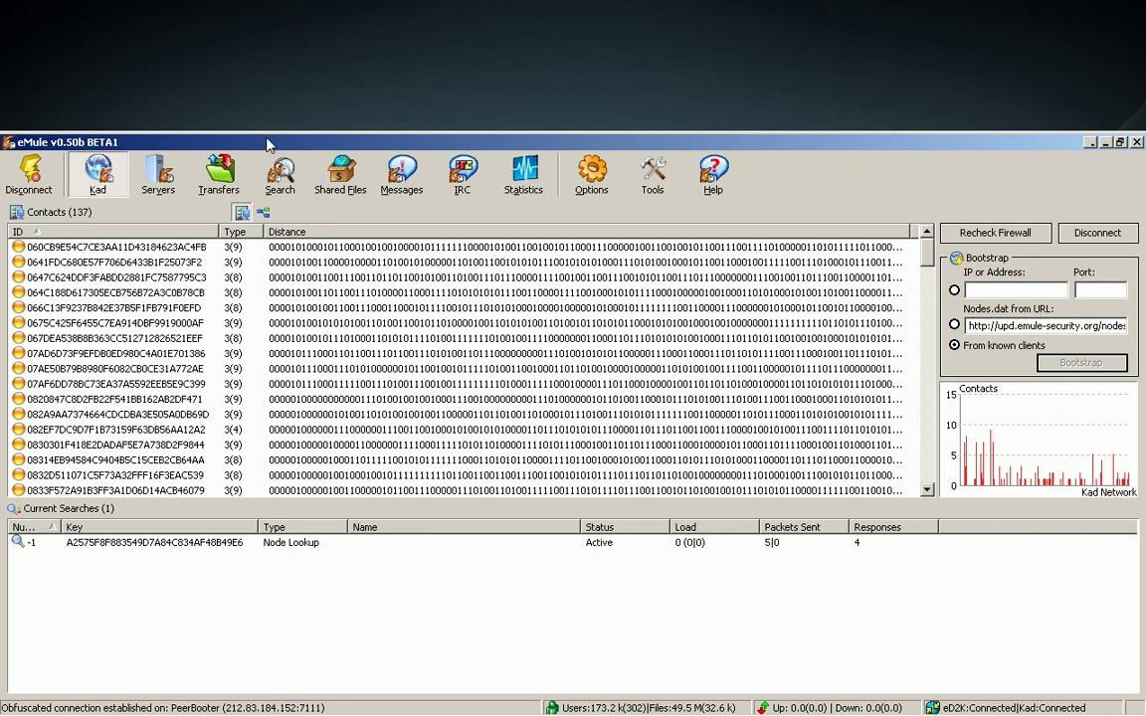
Check the Kad network's connection status and UDP status in My Info on the servers page
click(171, 177)
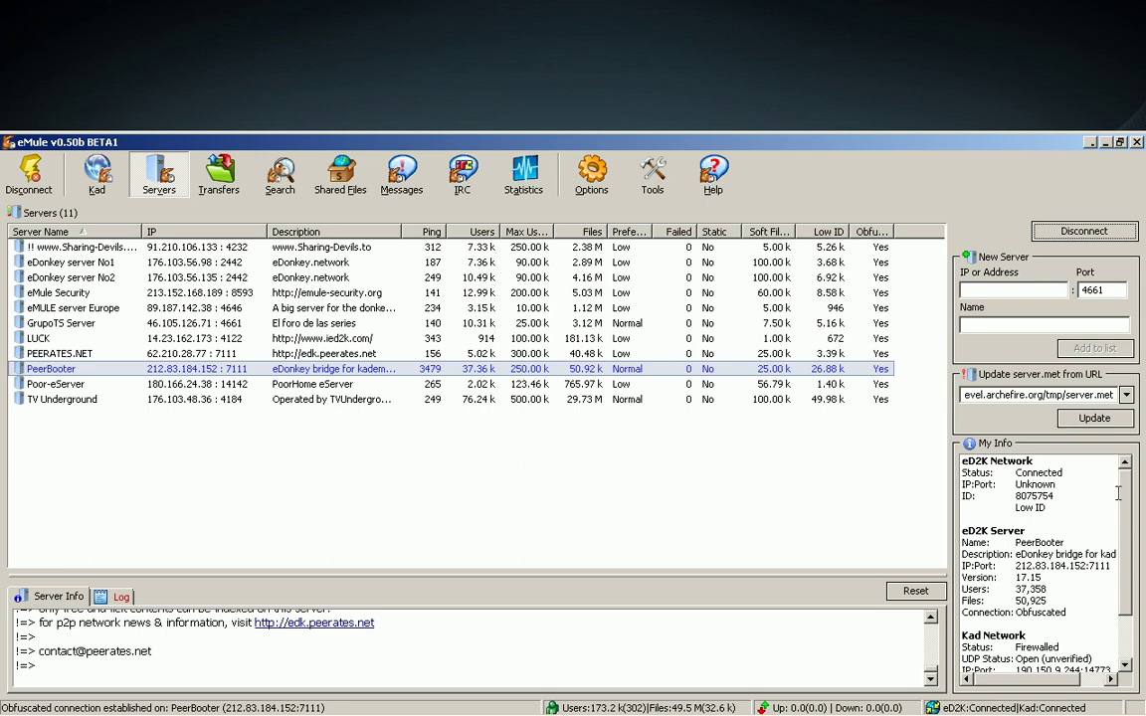
scroll(1130, 579, down, 2)
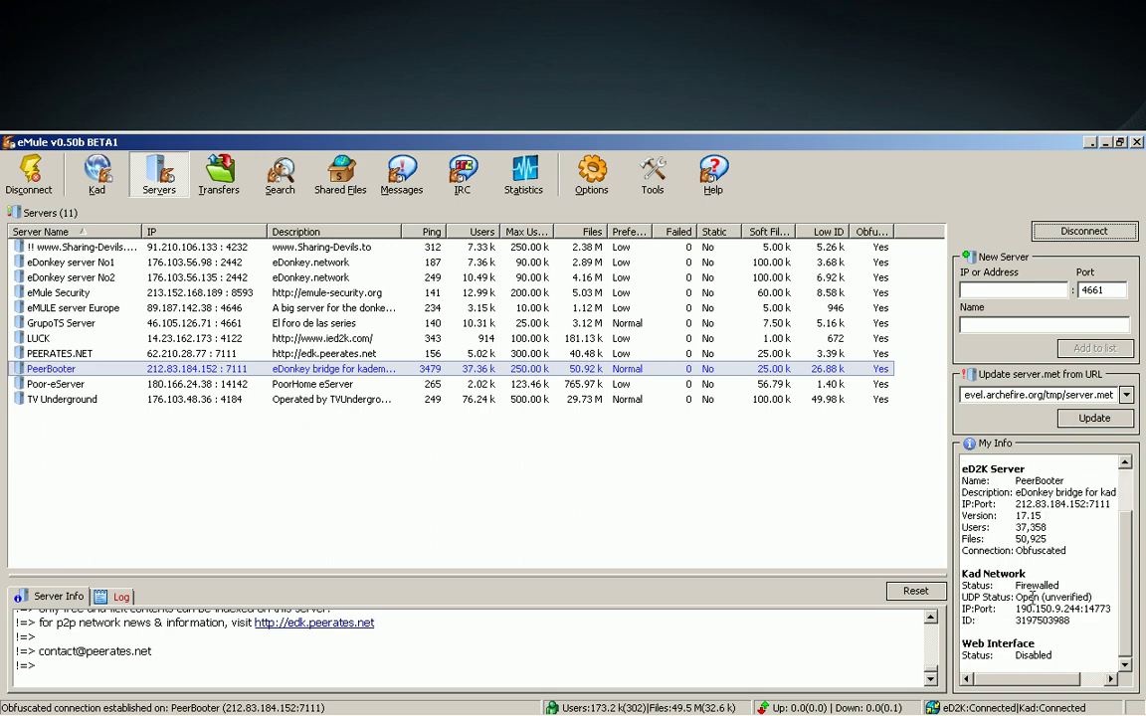
scroll(1031, 598, up, 2)
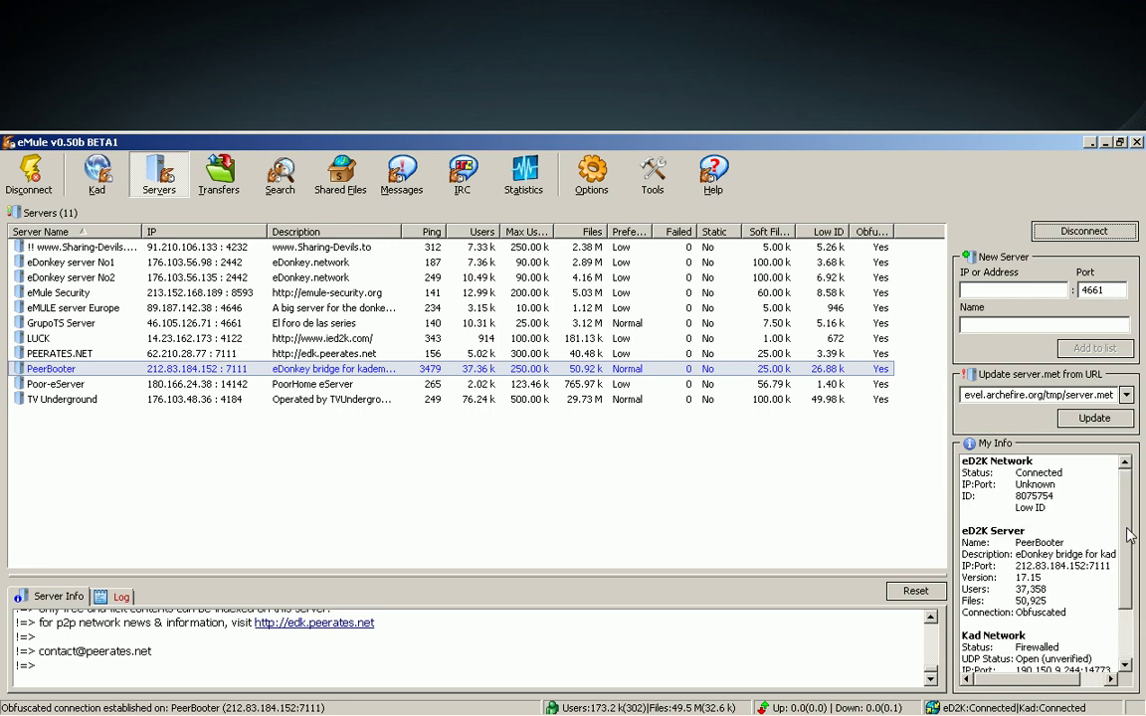
drag(1130, 535, 1123, 604)
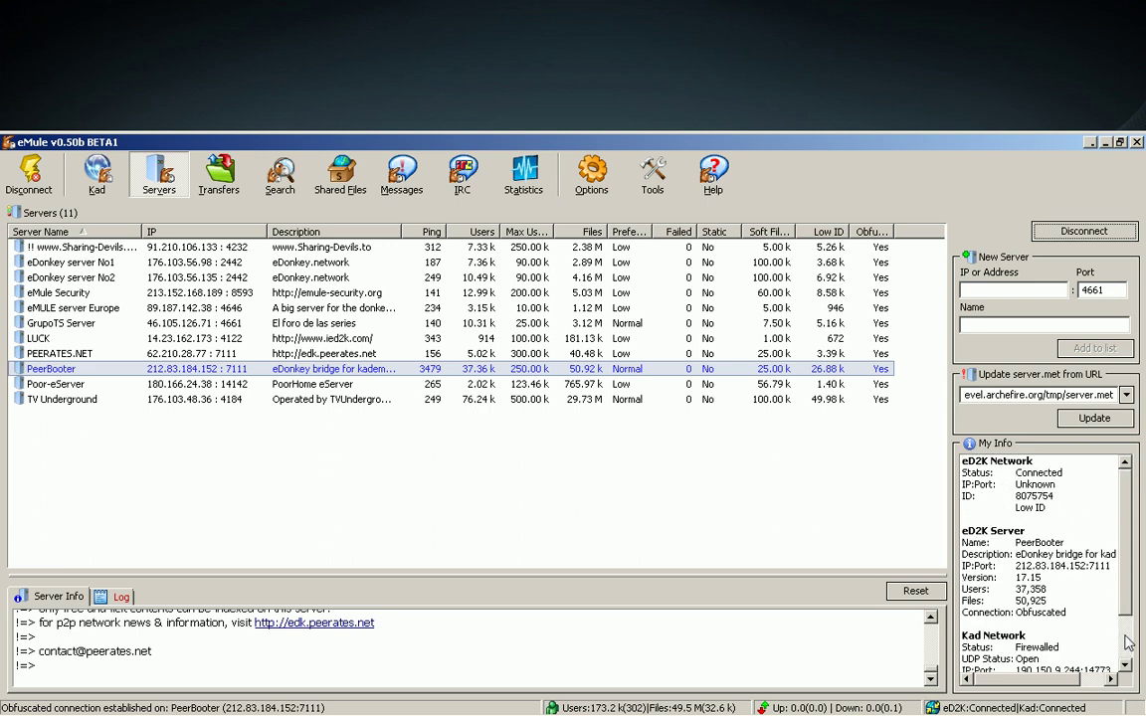
click(1127, 641)
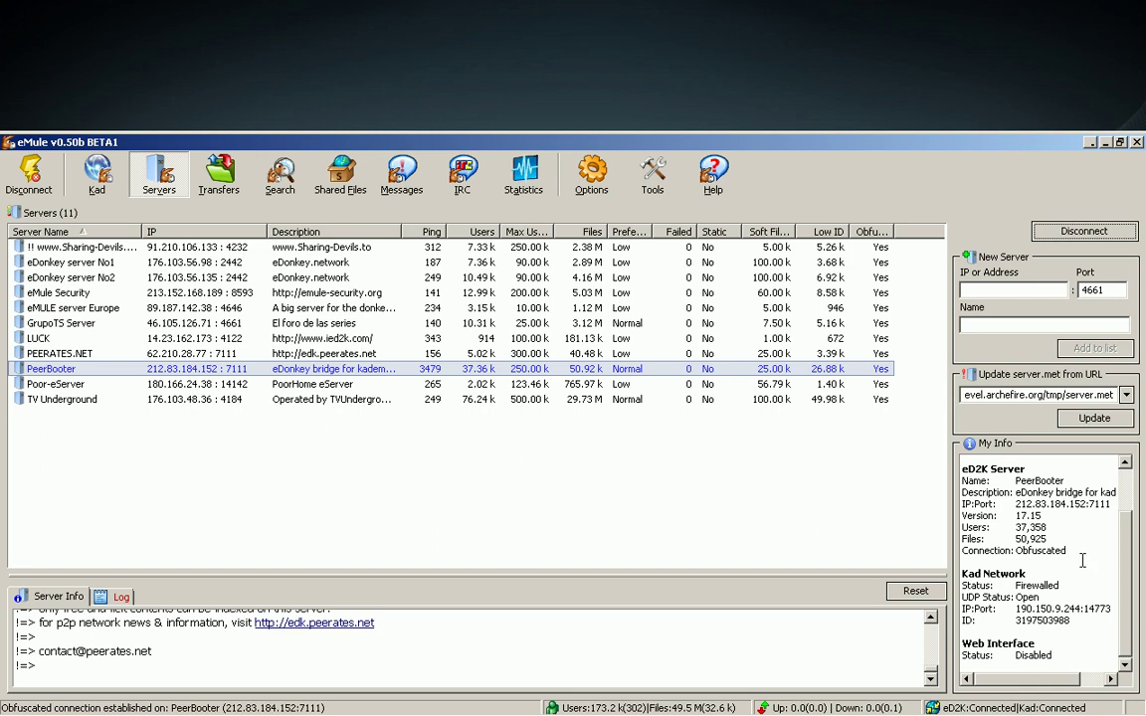
Set the firewall state to Off for the Domain and Private profiles in Windows Firewall and check the Kad status in eMule's My Info
key(alt+Tab)
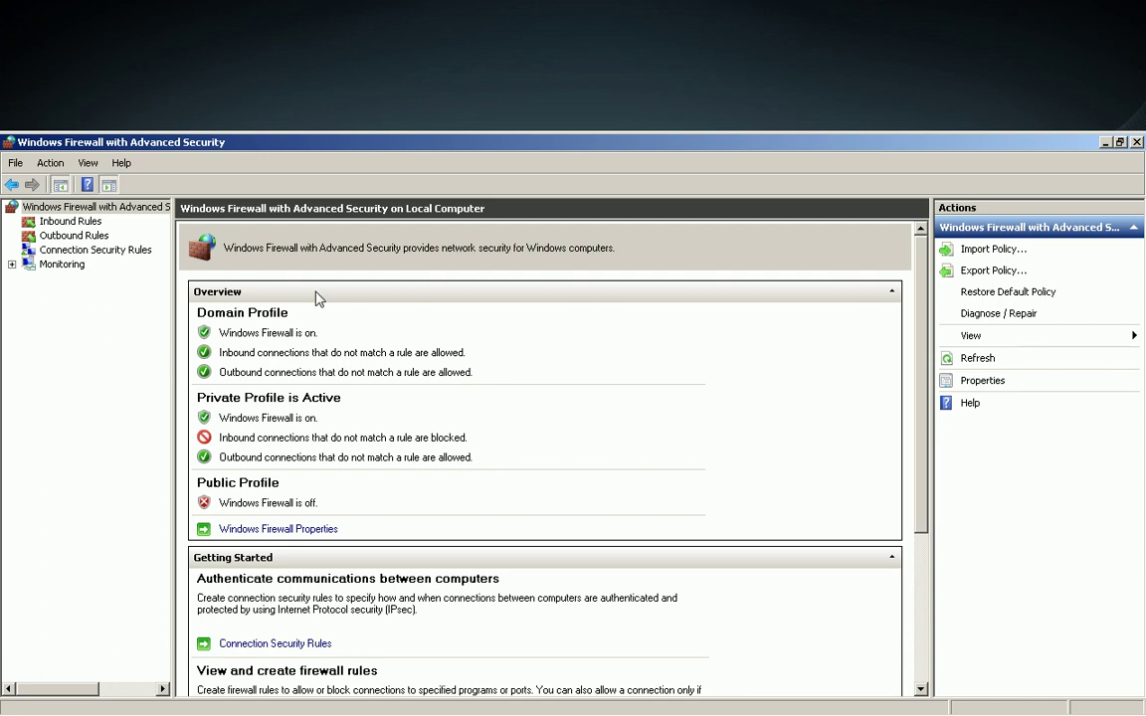
click(230, 532)
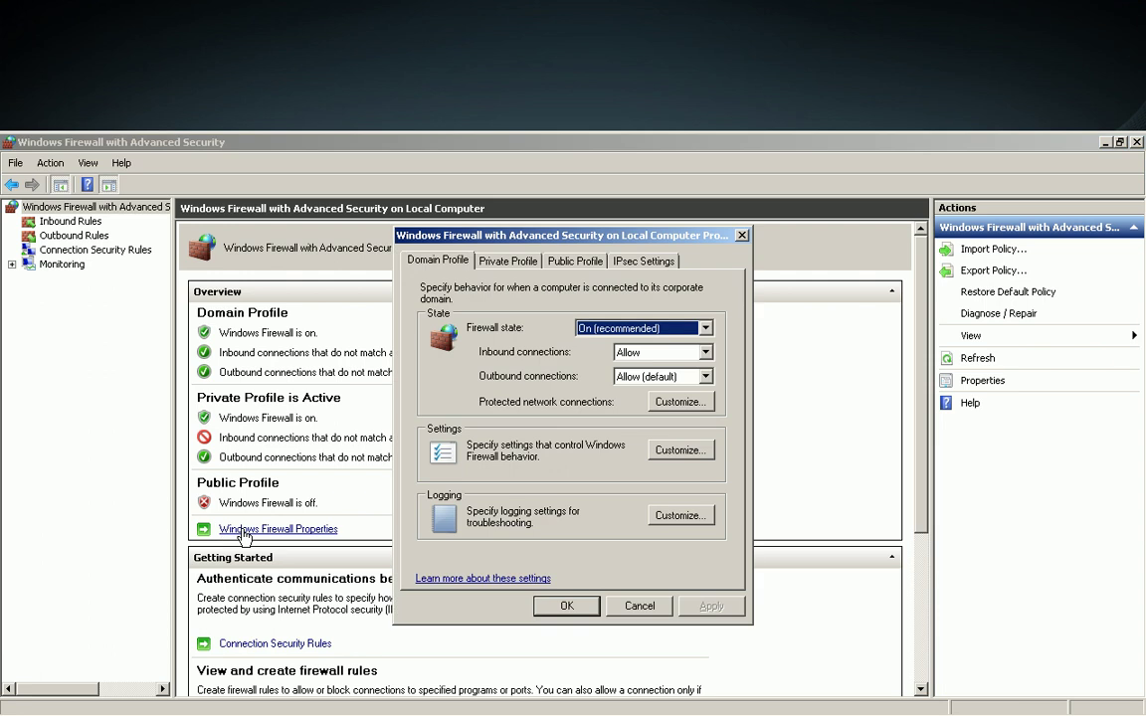
click(640, 329)
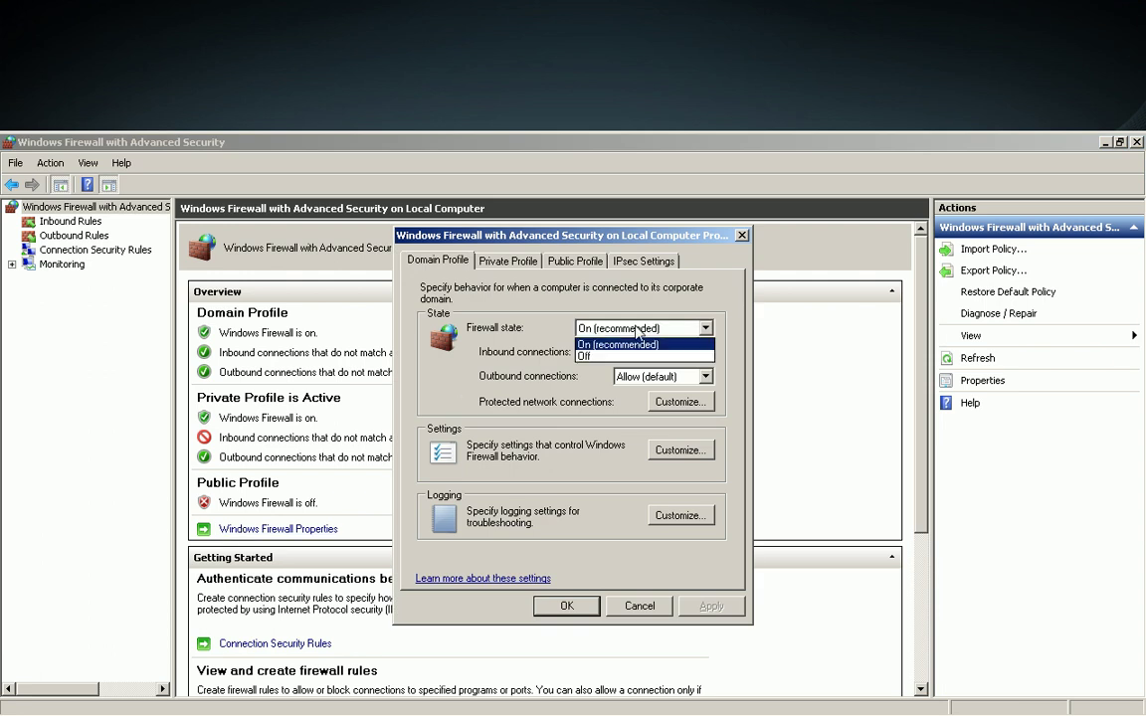
click(630, 356)
click(507, 261)
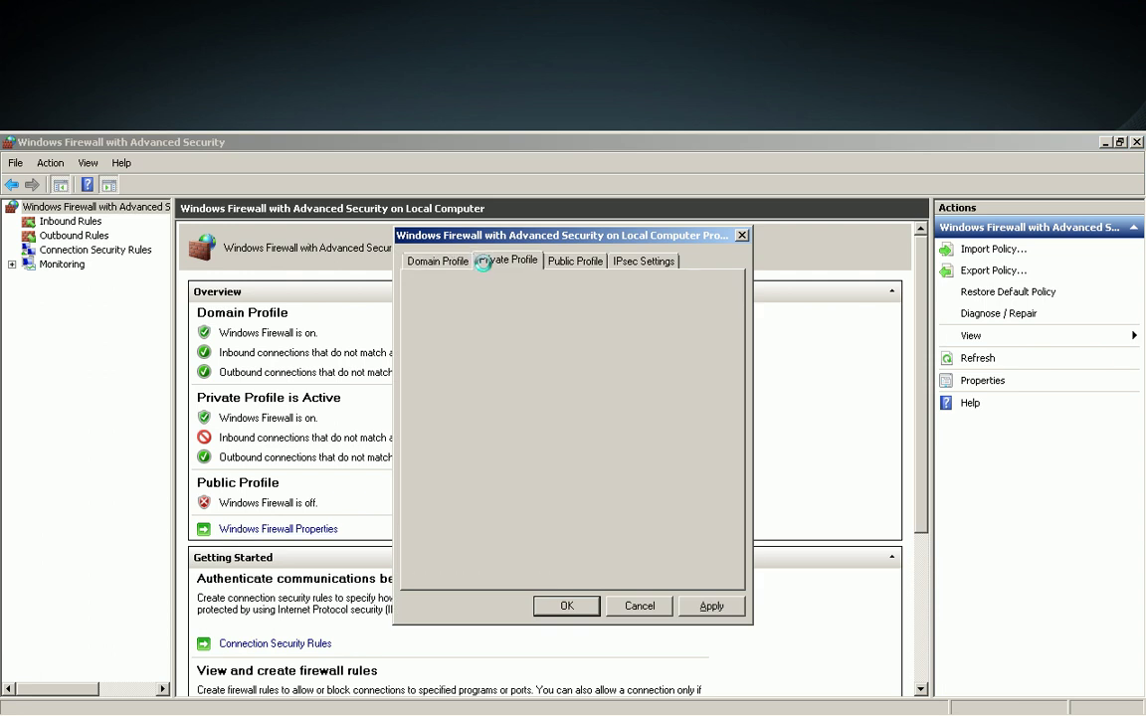
click(600, 330)
click(589, 356)
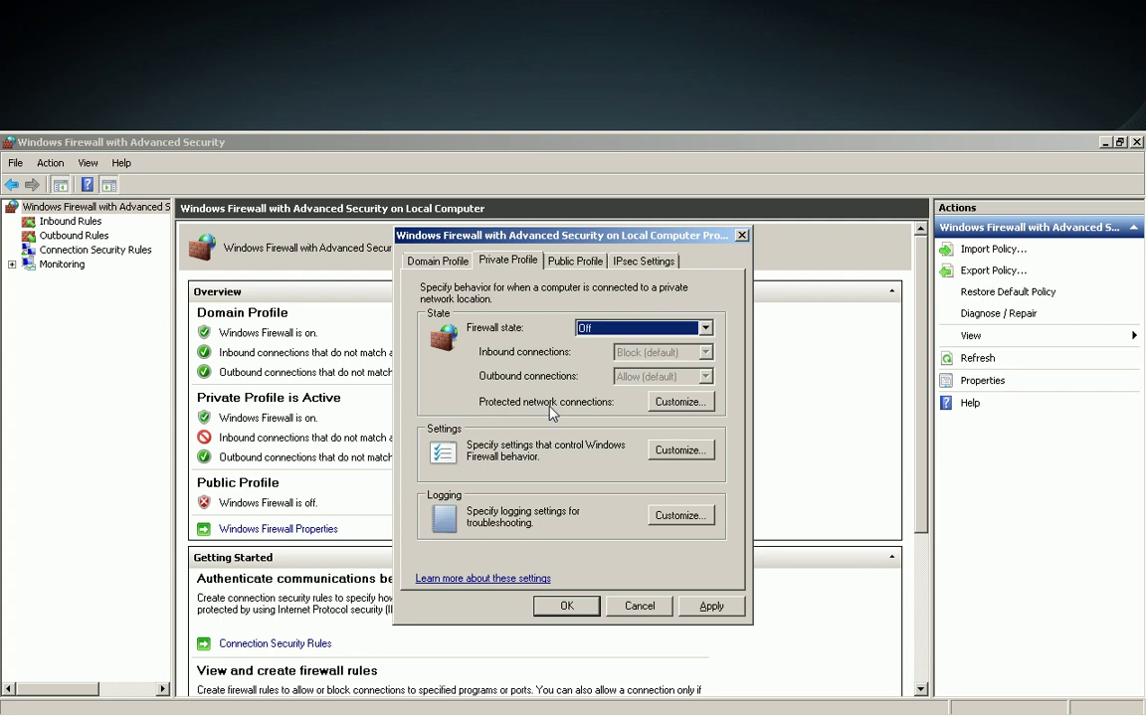
click(574, 605)
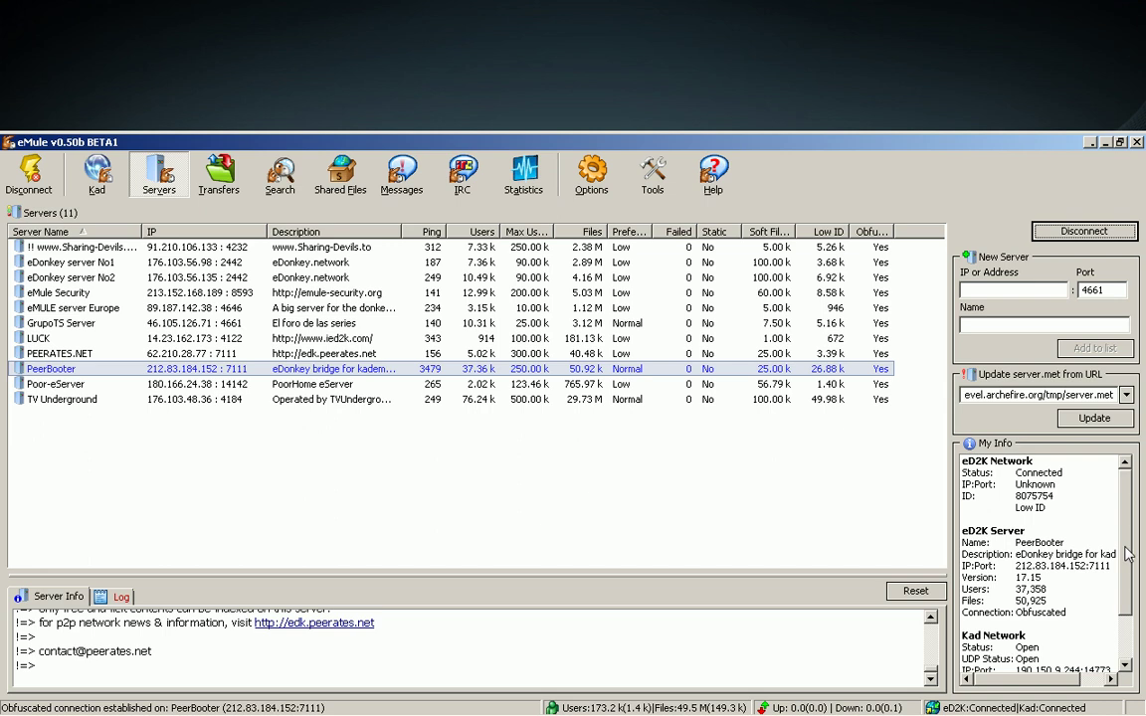
drag(1127, 555, 1127, 616)
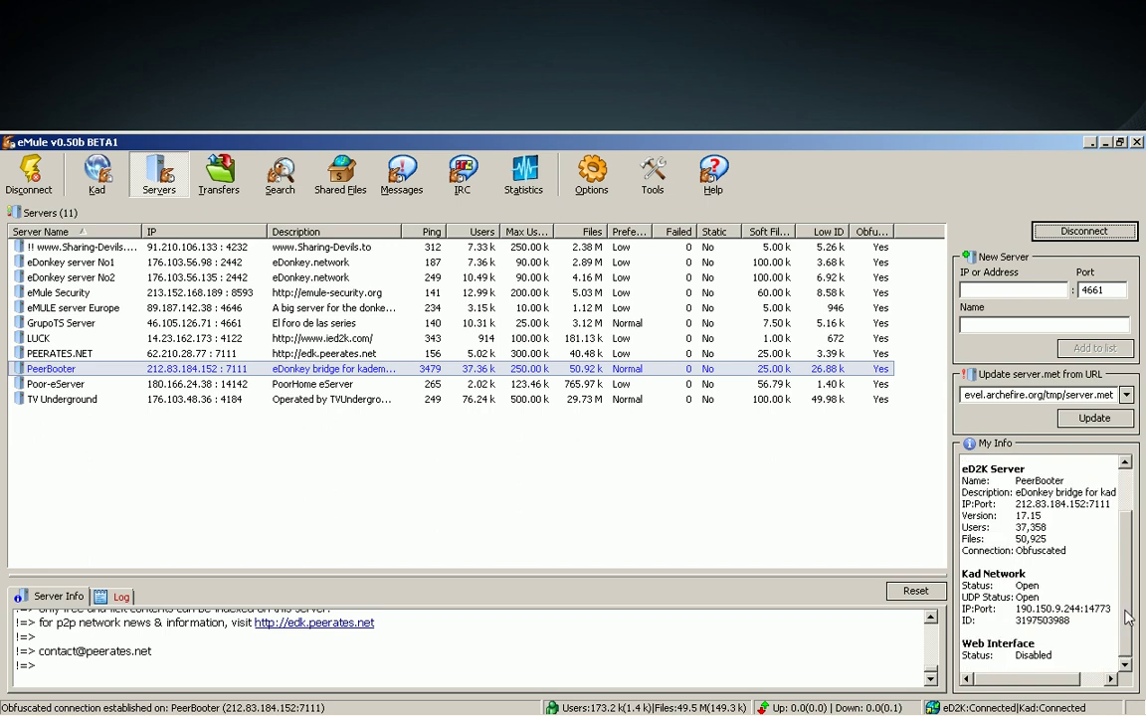